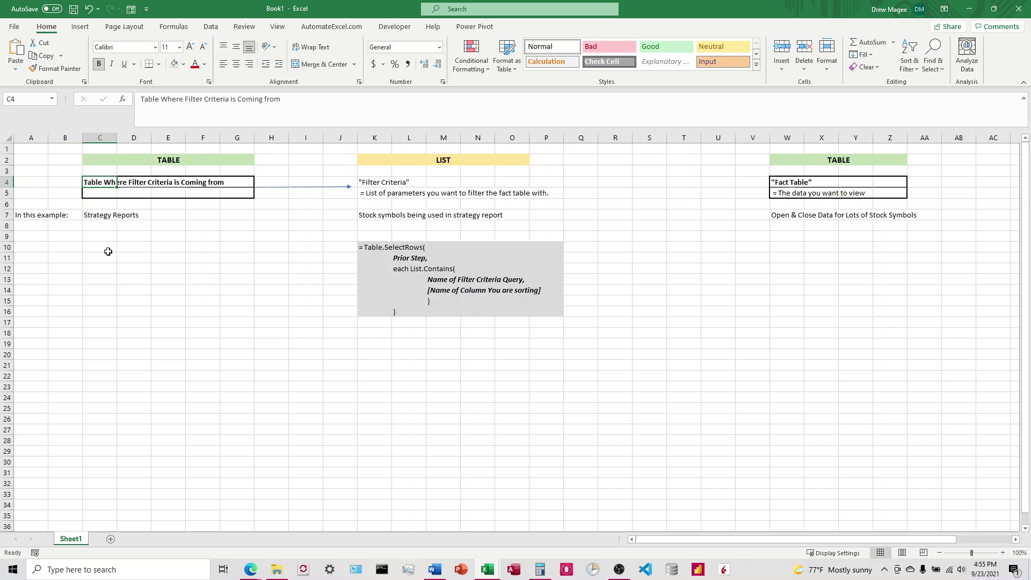
- Point out the Strategy Reports example, read the YouTube comment on multiple list values, then open the forum thread
click(100, 217)
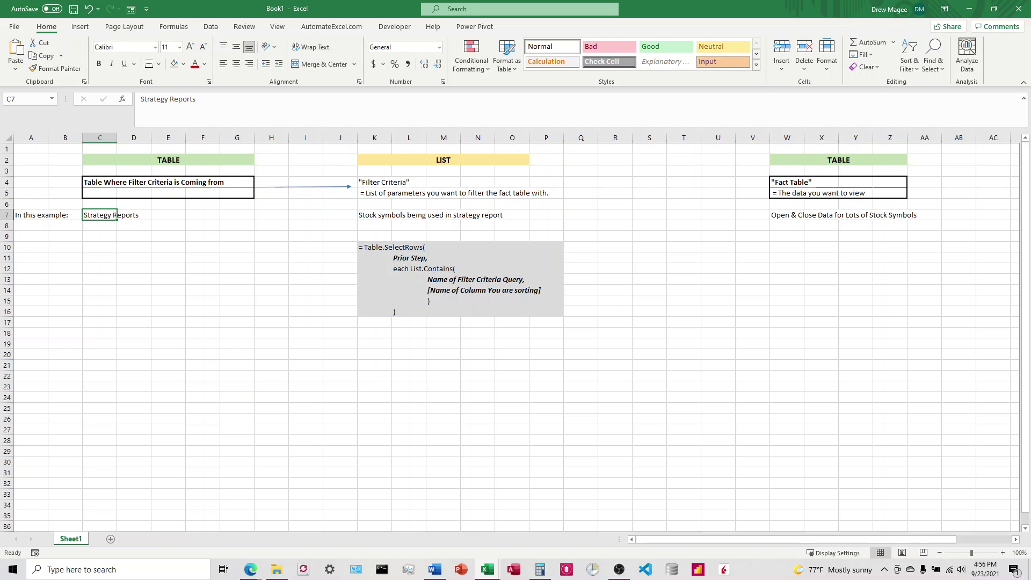
click(336, 428)
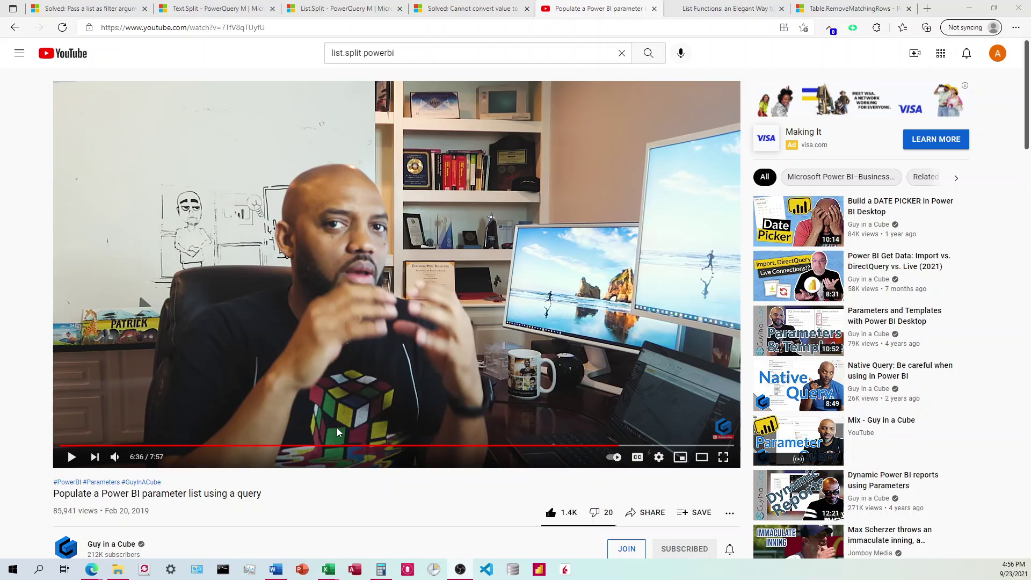
scroll(338, 431, down, 1)
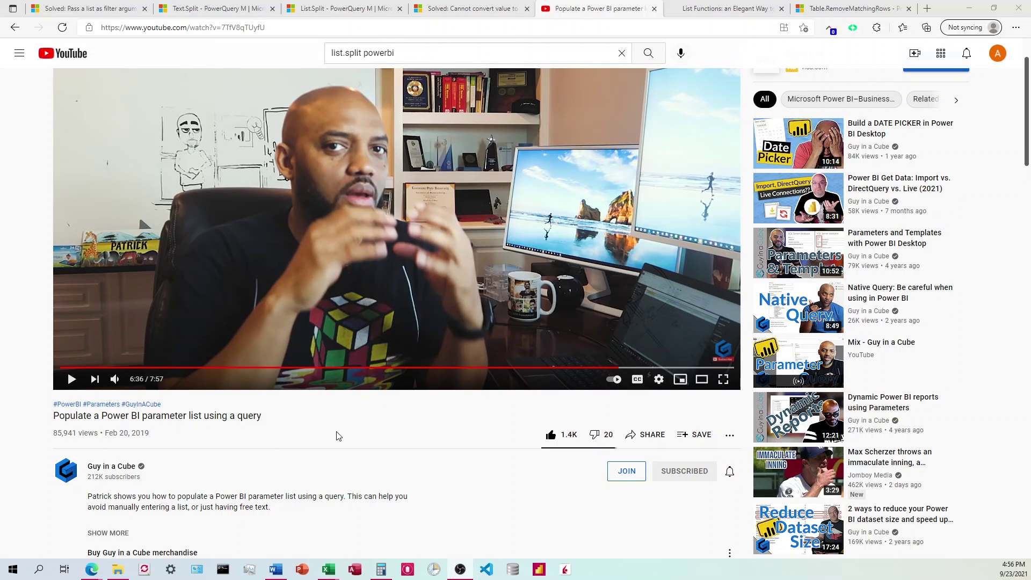
scroll(337, 435, down, 1)
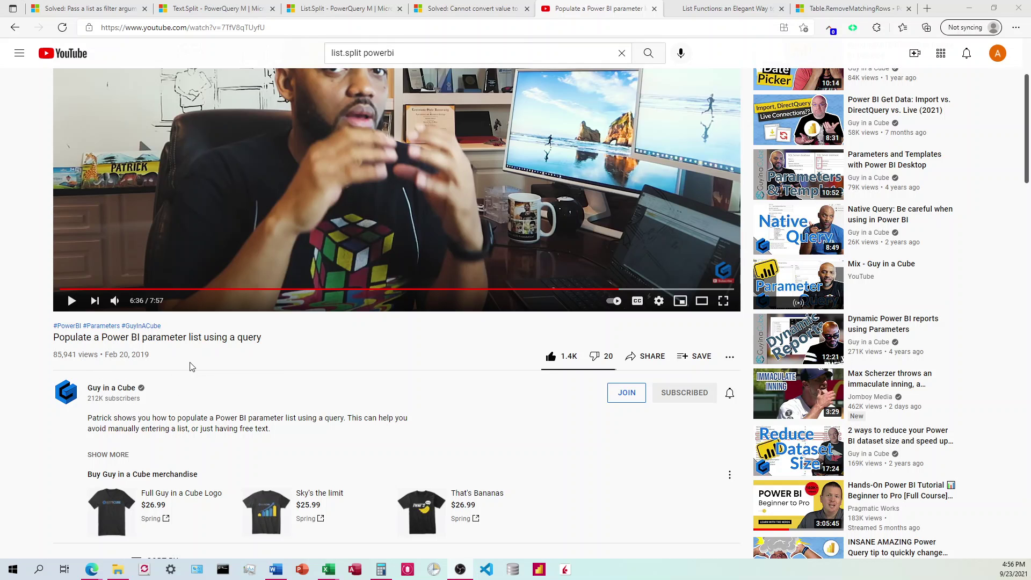
scroll(227, 366, down, 3)
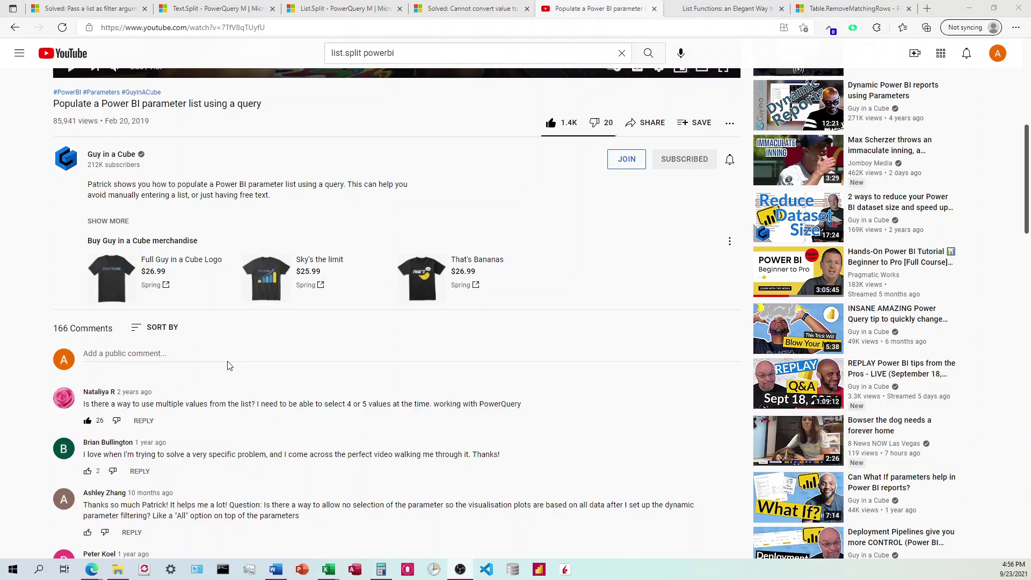
scroll(229, 363, down, 3)
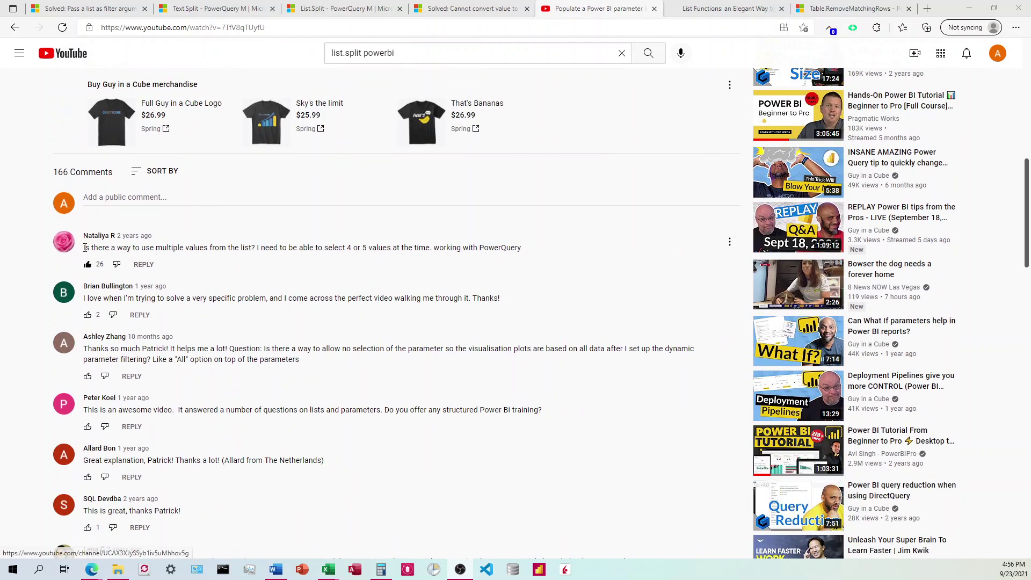
drag(85, 248, 430, 248)
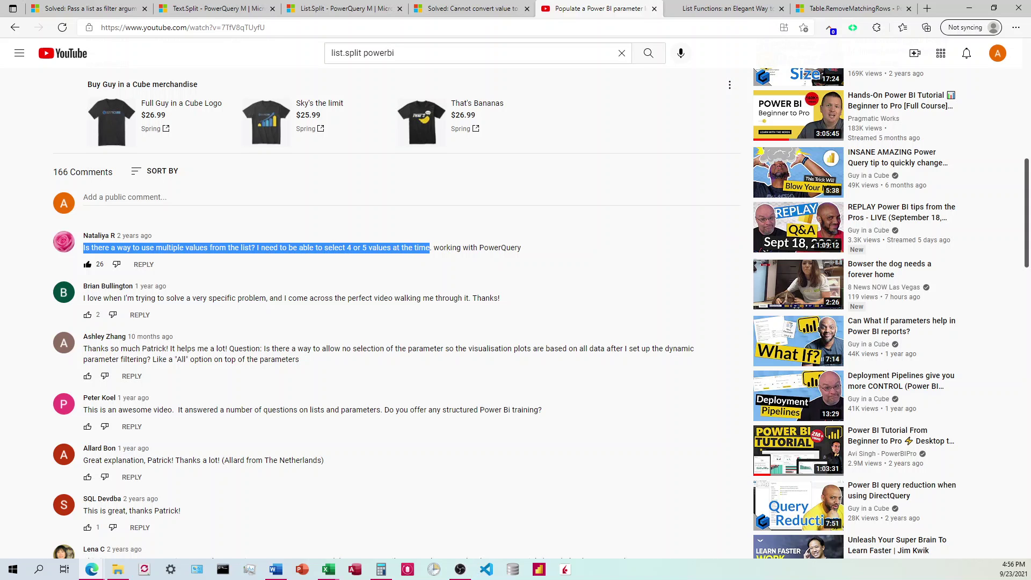
key(ctrl+1)
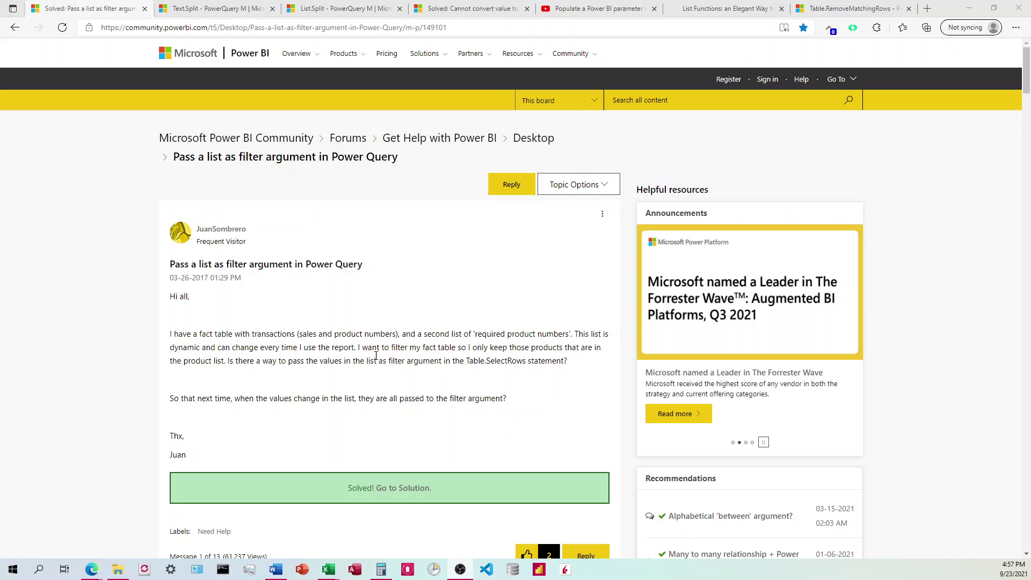
- Read through the thread's accepted List.Contains solution and its replies, then select the page address
scroll(364, 358, down, 7)
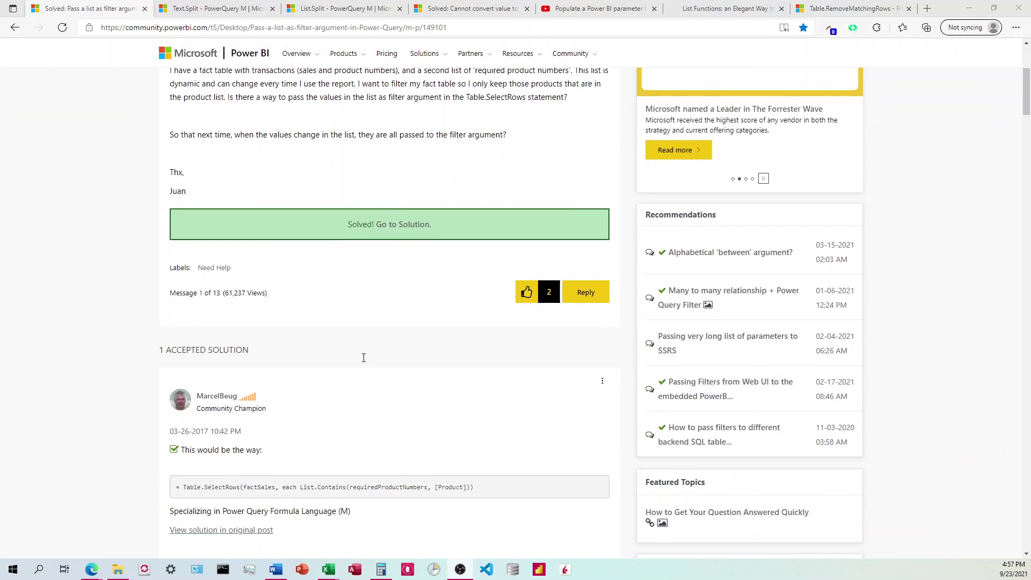
scroll(363, 357, down, 3)
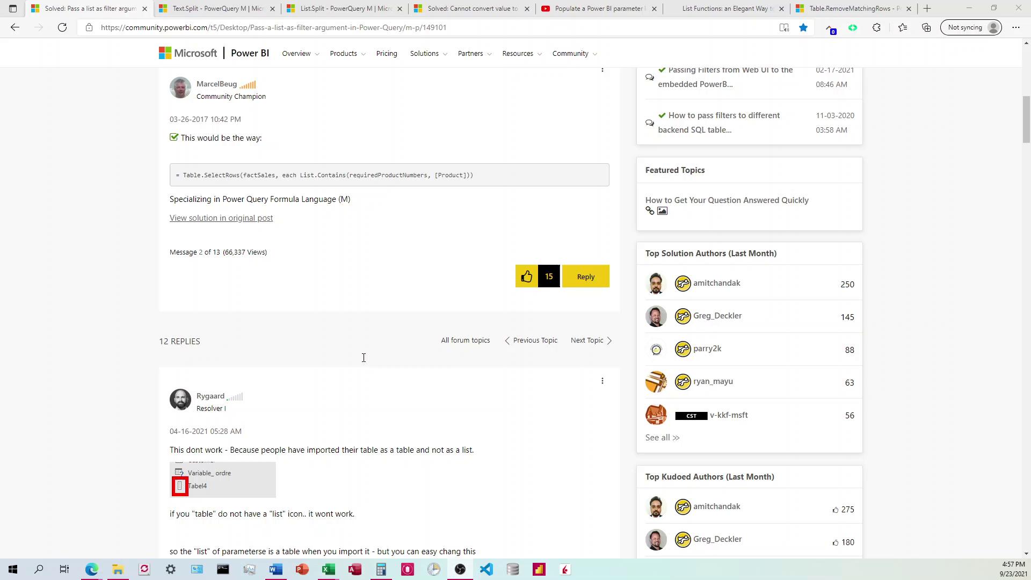
scroll(356, 364, down, 2)
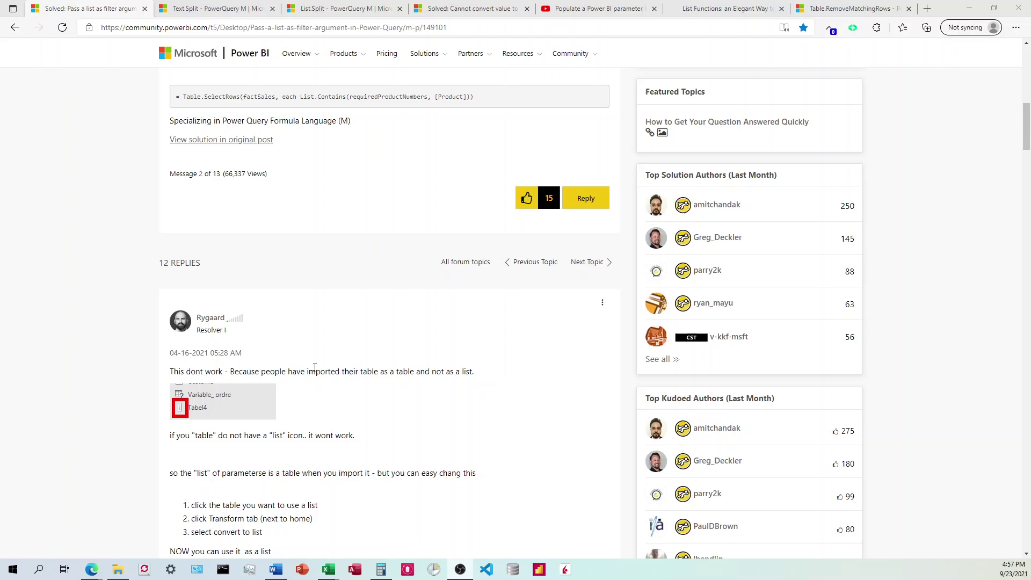
scroll(314, 368, down, 12)
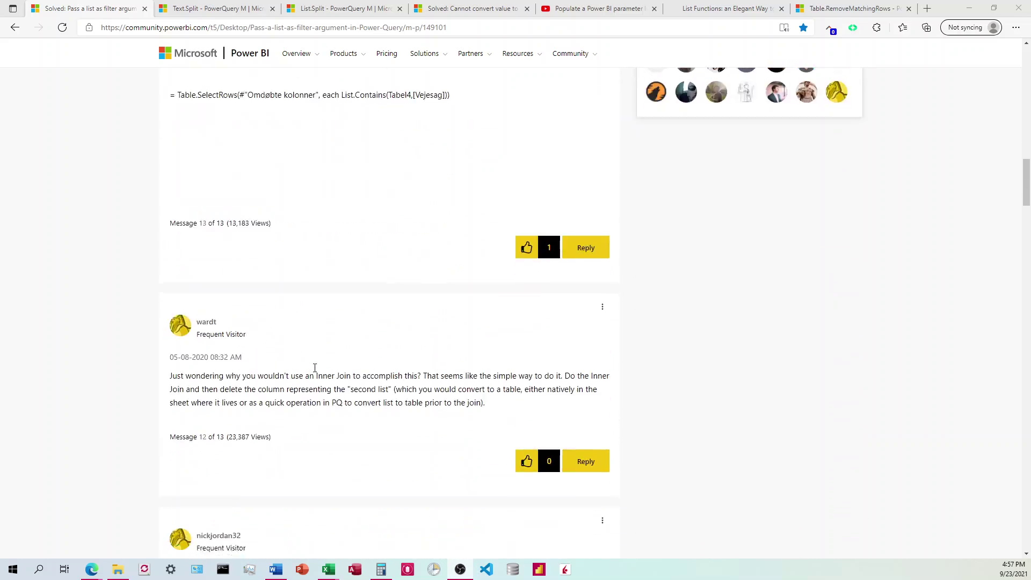
scroll(314, 367, down, 15)
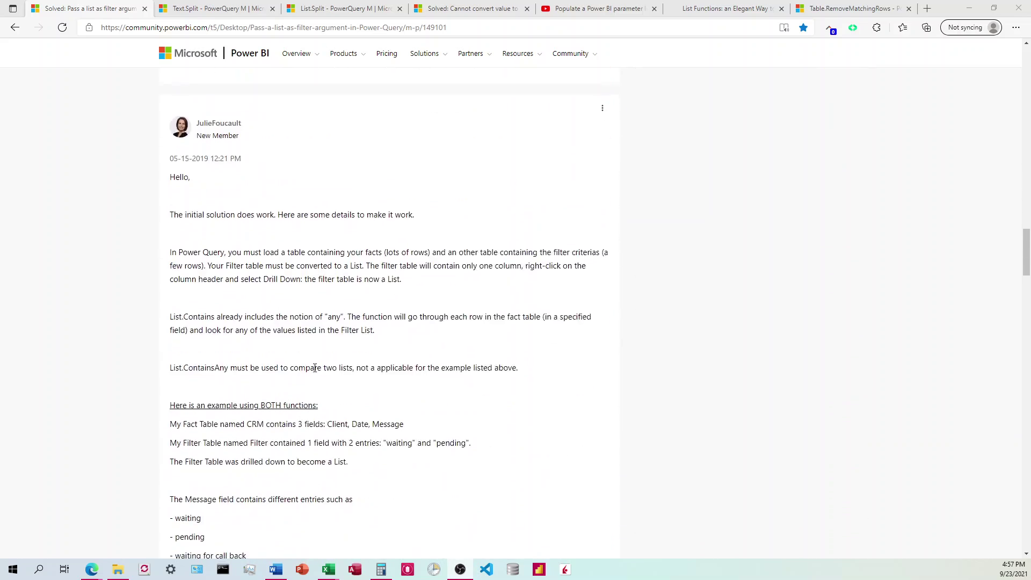
scroll(315, 367, down, 3)
scroll(314, 368, up, 5)
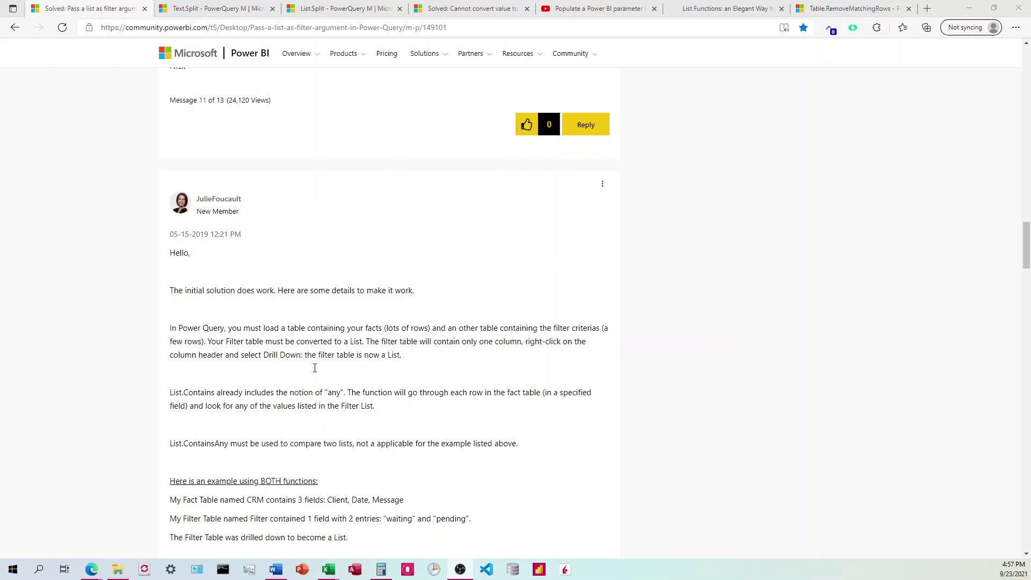
scroll(315, 368, down, 2)
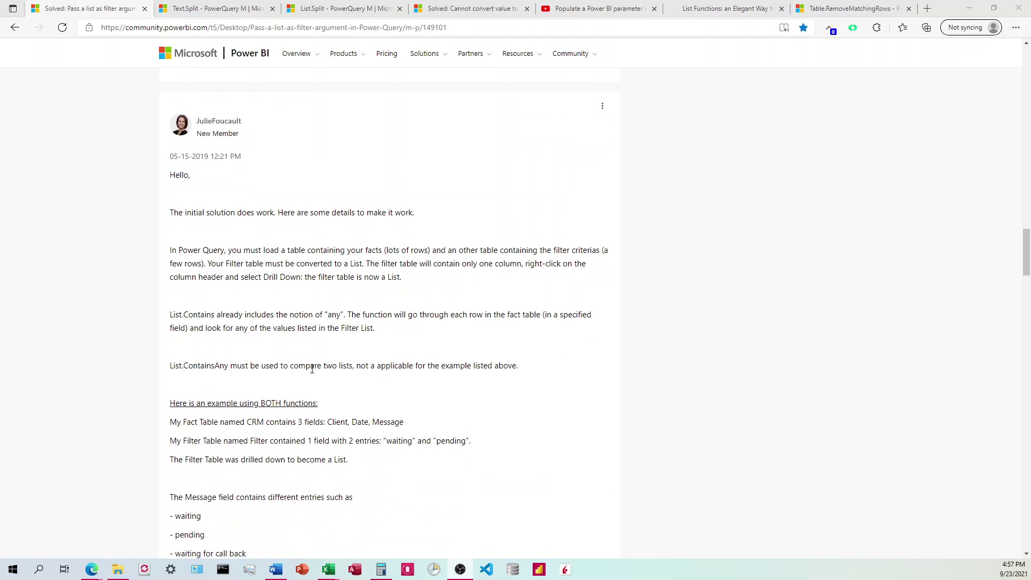
scroll(312, 368, down, 2)
scroll(312, 368, up, 2)
scroll(312, 369, down, 8)
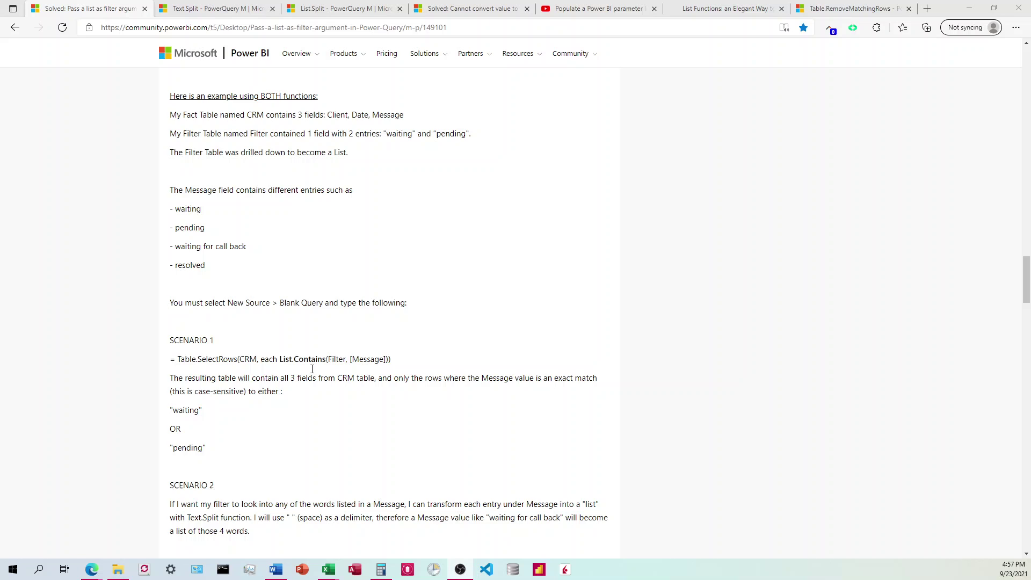
scroll(312, 369, up, 2)
scroll(312, 368, up, 6)
scroll(312, 368, down, 6)
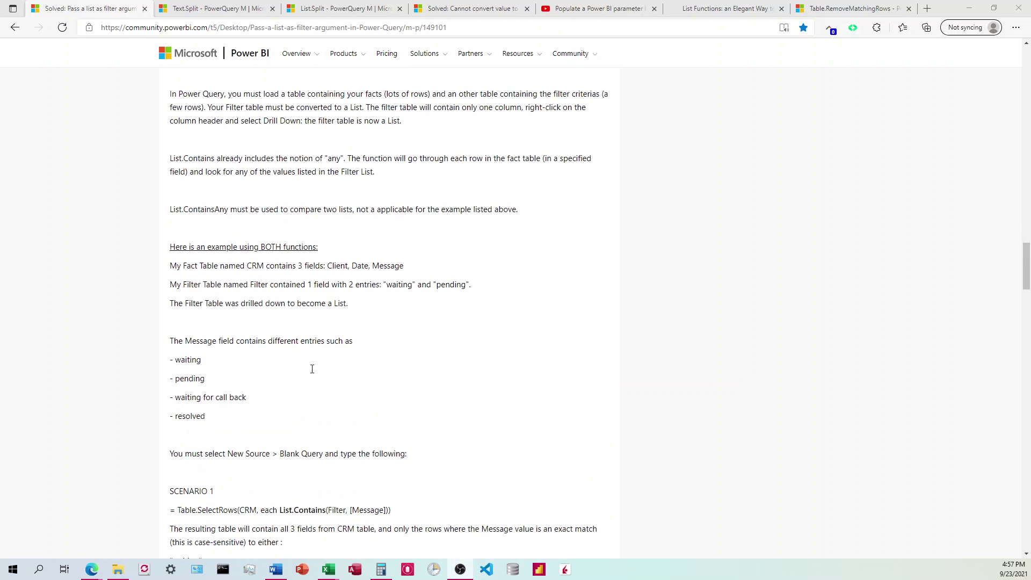
scroll(311, 369, down, 6)
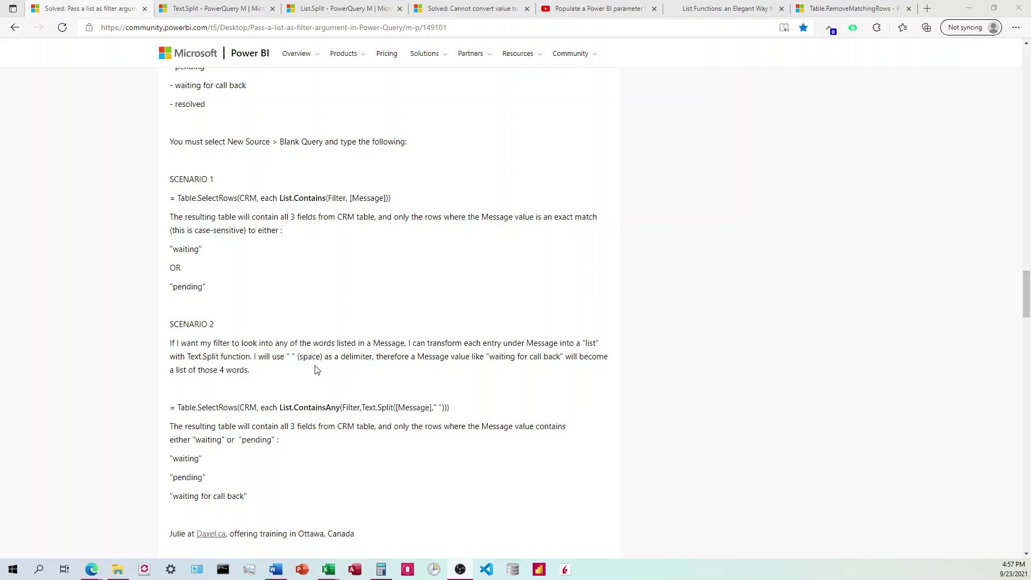
scroll(309, 369, down, 2)
scroll(266, 360, up, 6)
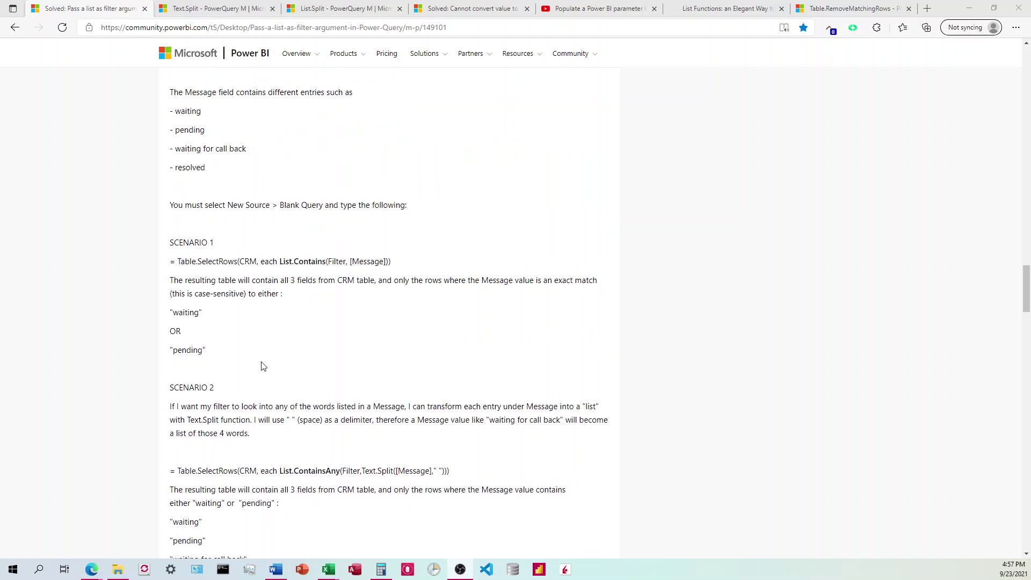
scroll(150, 251, up, 15)
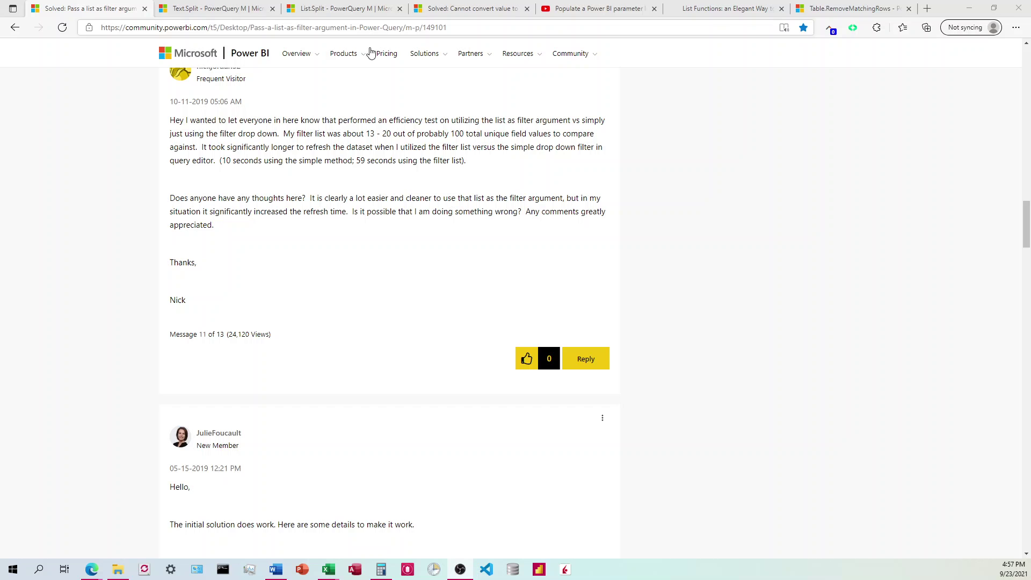
click(459, 29)
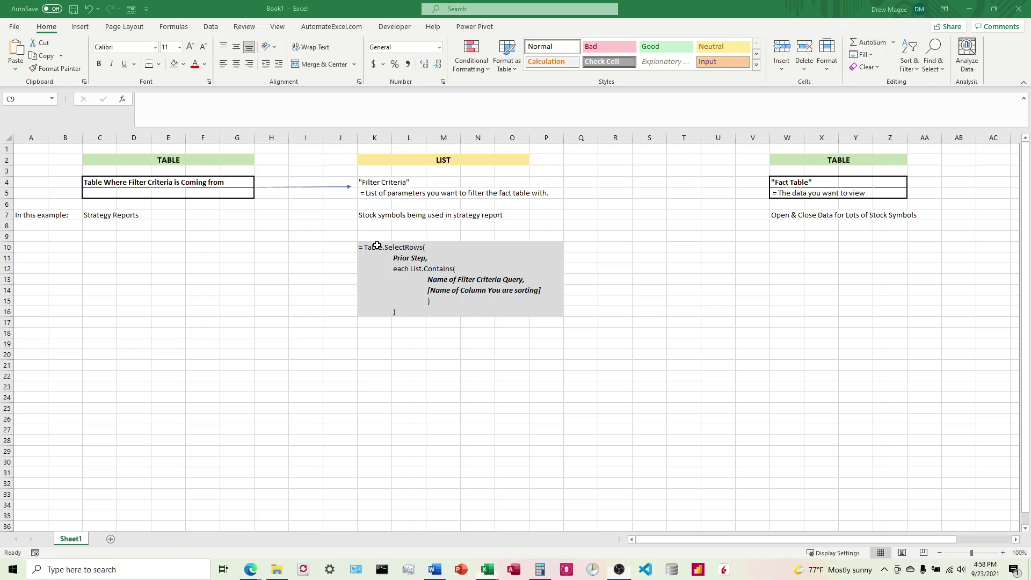
drag(370, 247, 410, 269)
click(382, 248)
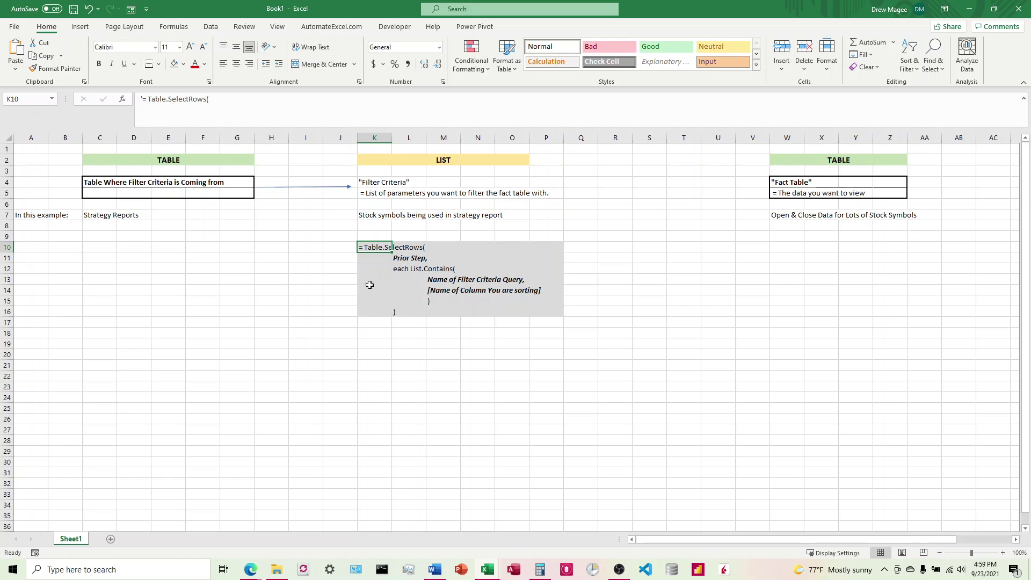
click(94, 269)
click(99, 251)
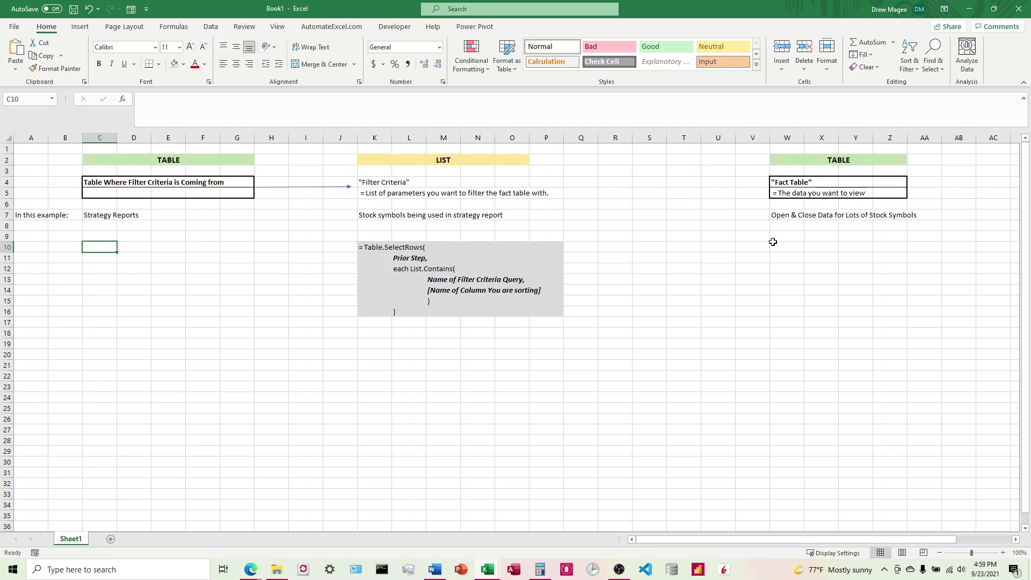
click(784, 229)
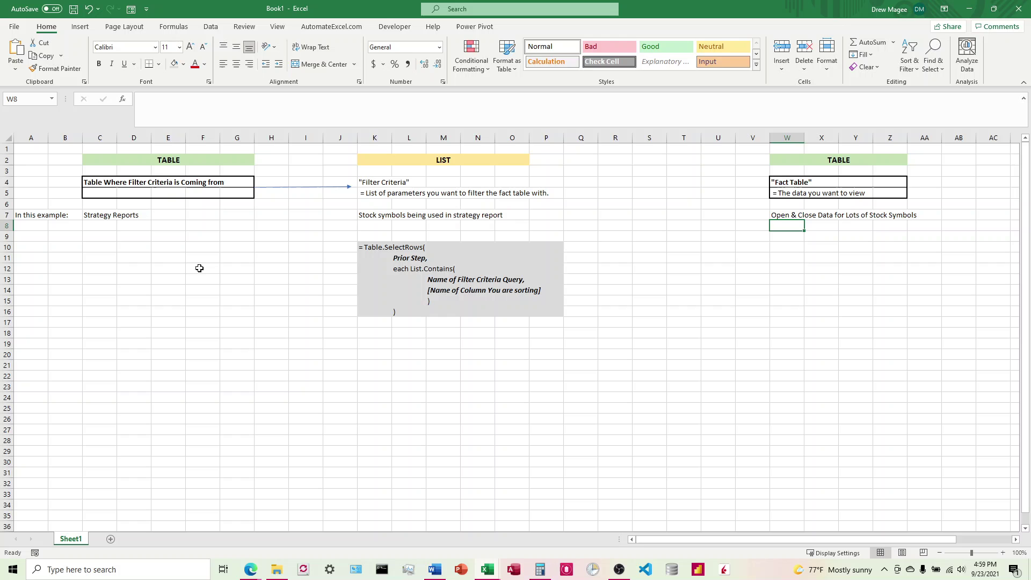
click(114, 245)
click(101, 235)
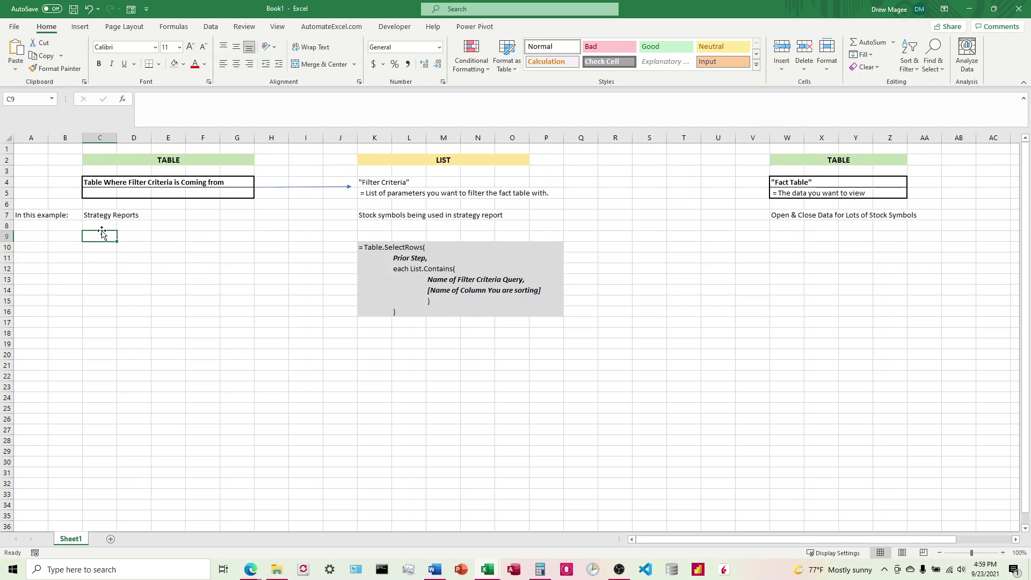
- Import from the ToS Reports\Reports folder using Get Data > From Folder
click(210, 27)
click(17, 63)
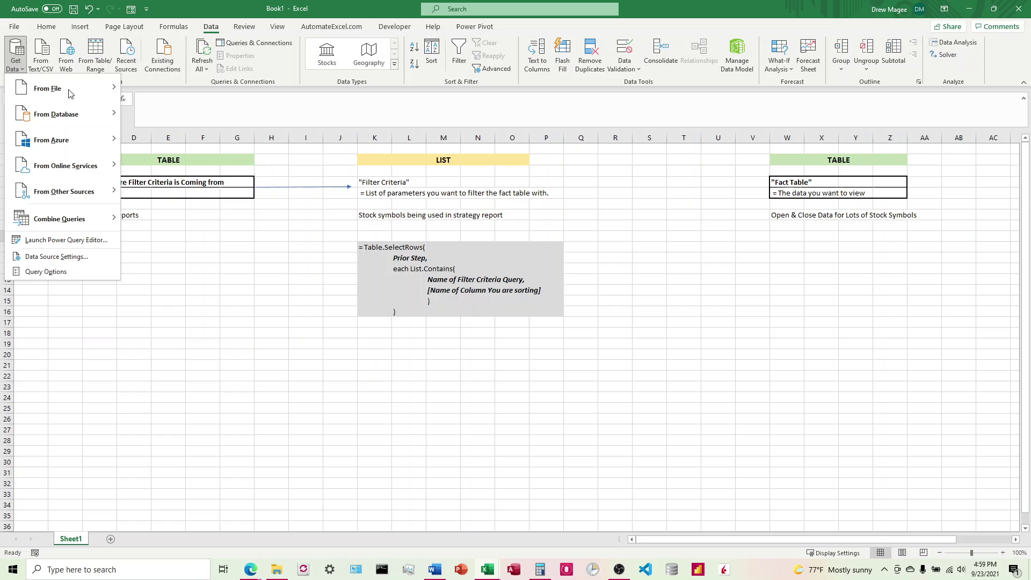
mouse_move(71, 94)
click(174, 212)
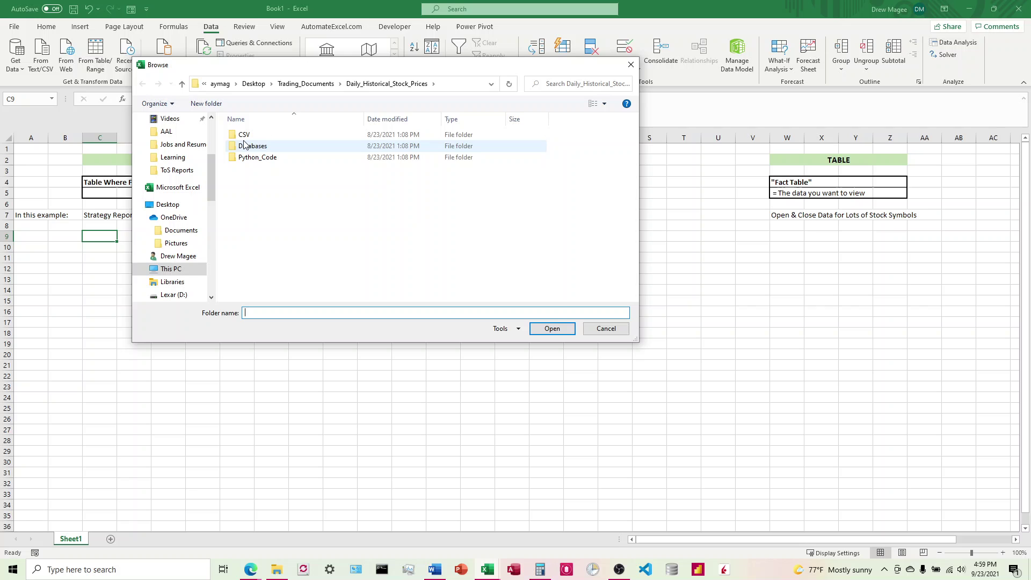
scroll(181, 215, up, 1)
click(198, 196)
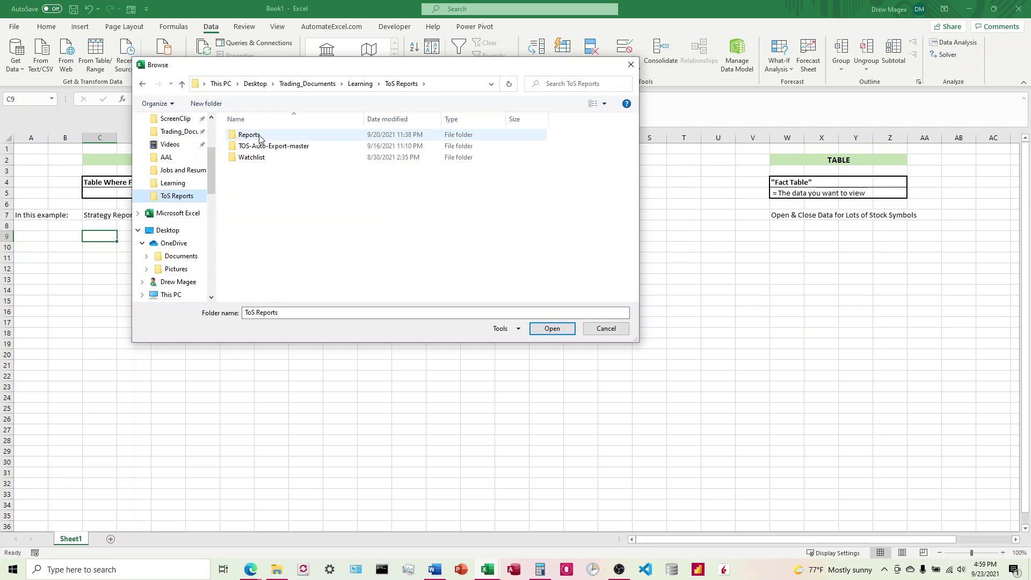
double_click(258, 137)
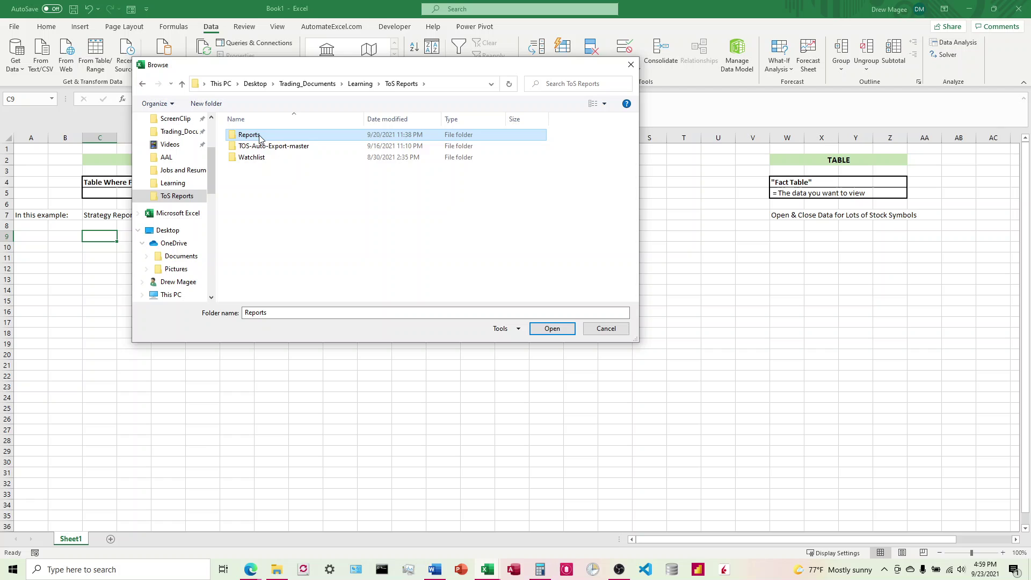
click(142, 84)
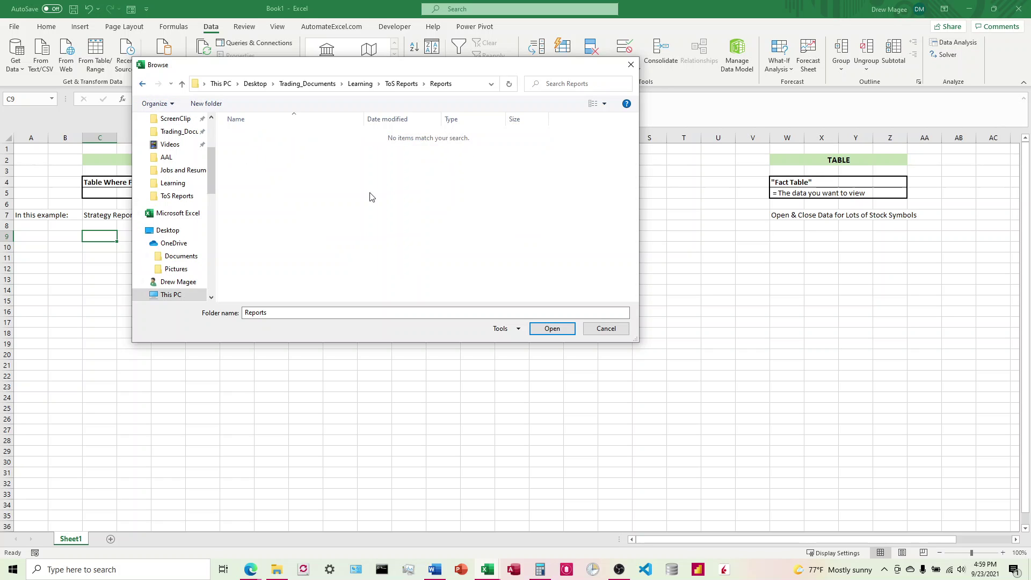
click(547, 333)
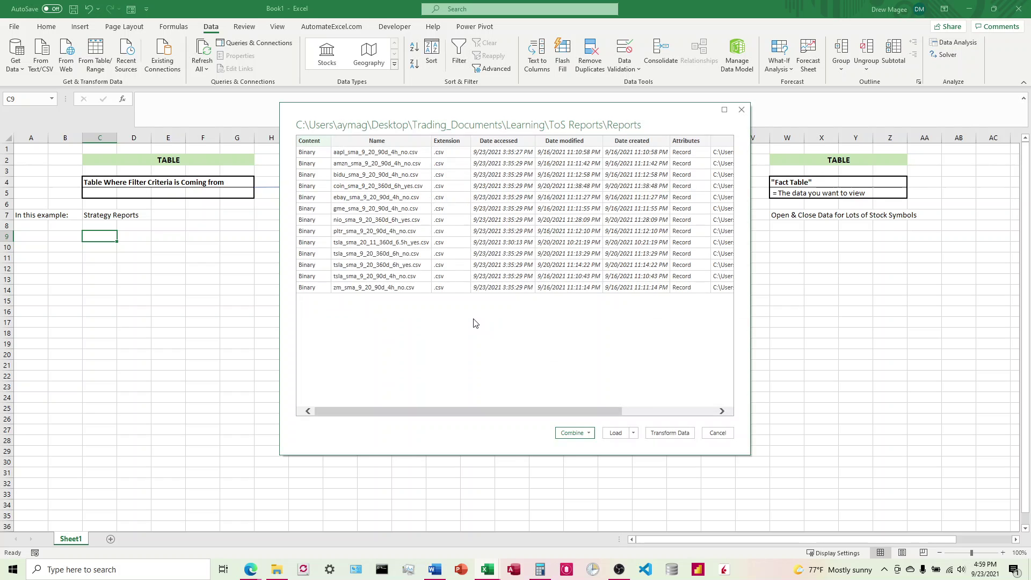
- Transform the folder data and combine all CSV files from the Content column into one table
click(671, 435)
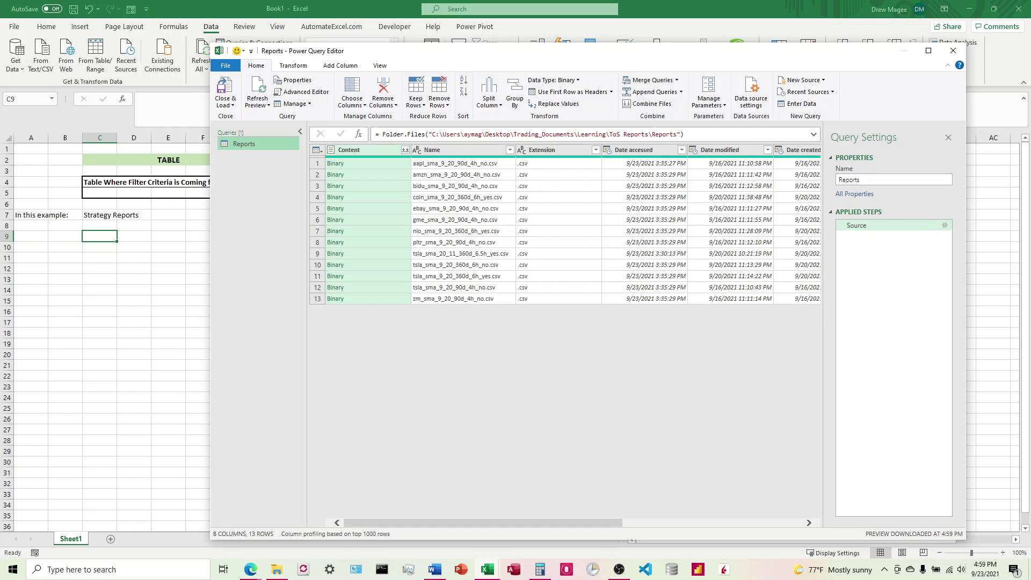
click(403, 149)
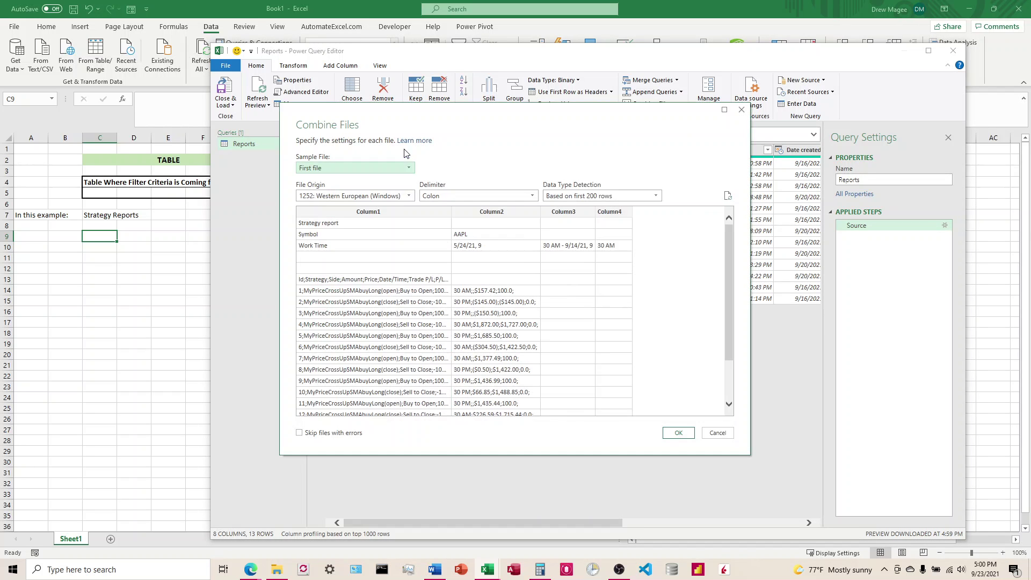
click(678, 433)
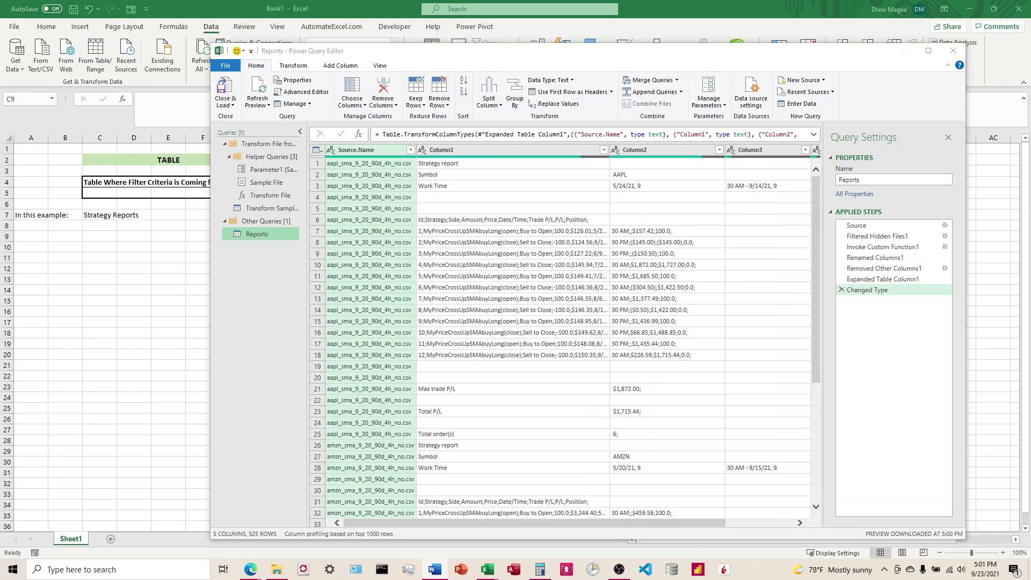
- In Advanced Editor, replace the closing in clause with the pasted M steps for Ticker, Price and P/L
click(304, 94)
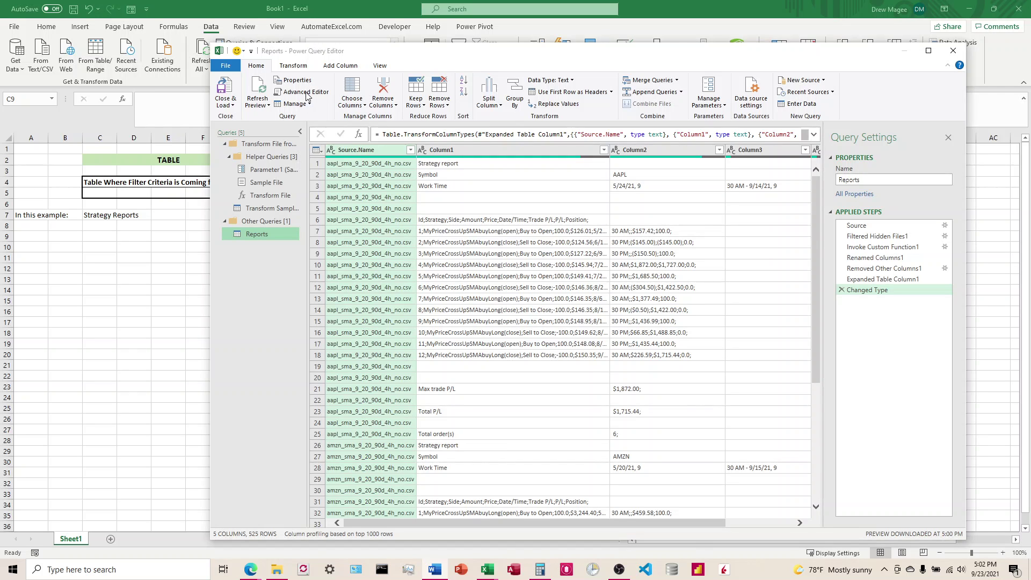
click(304, 95)
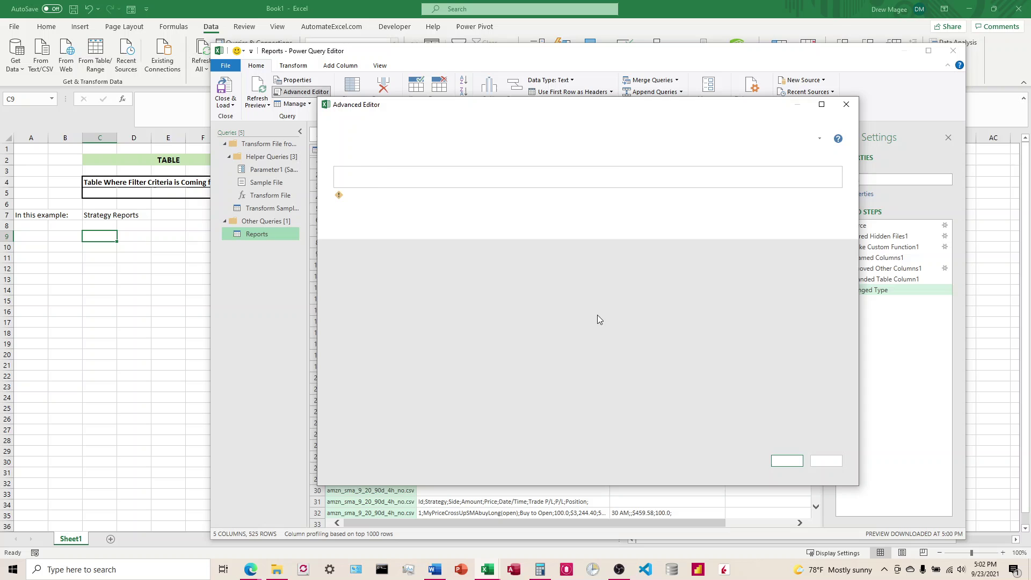
drag(441, 255, 348, 248)
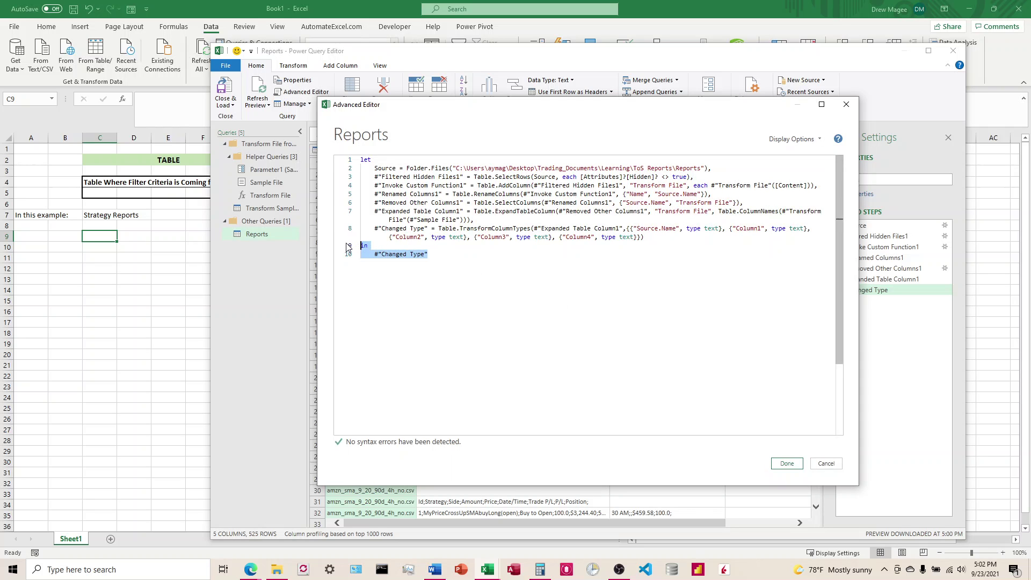
key(BackSpace)
key(BackSpace)
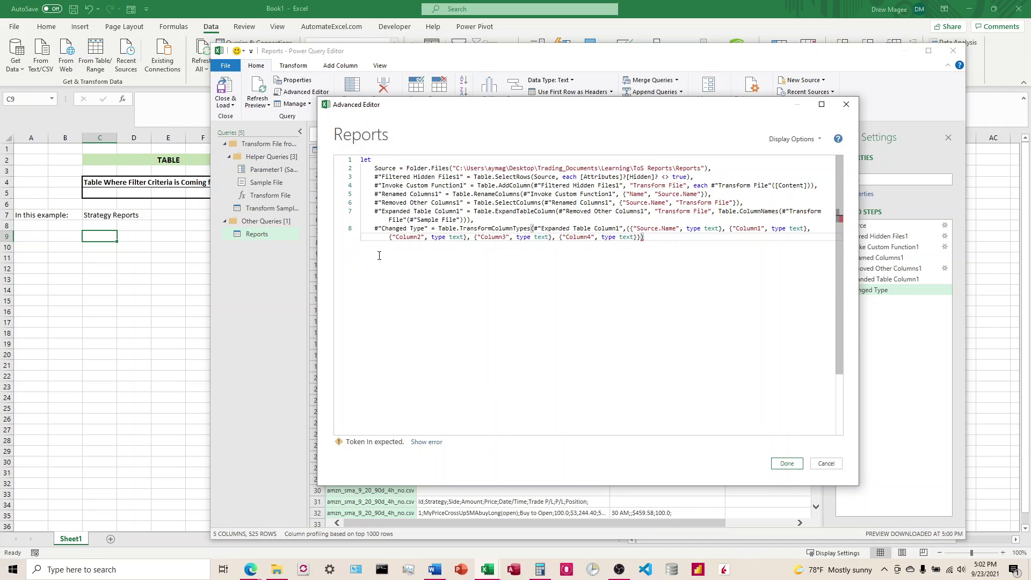
text(,)
key(Return)
key(ctrl+v)
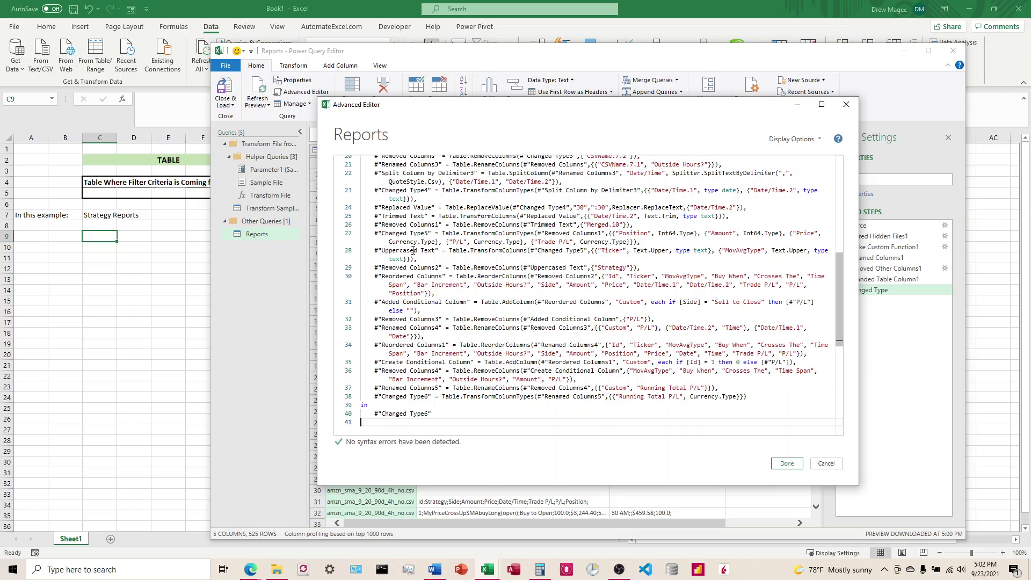
click(786, 464)
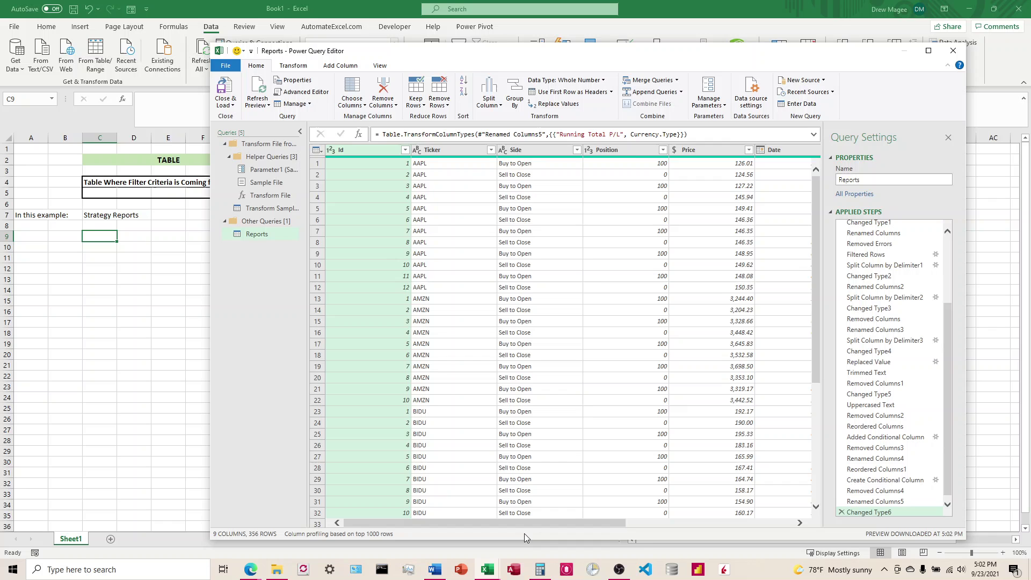
drag(524, 523, 691, 522)
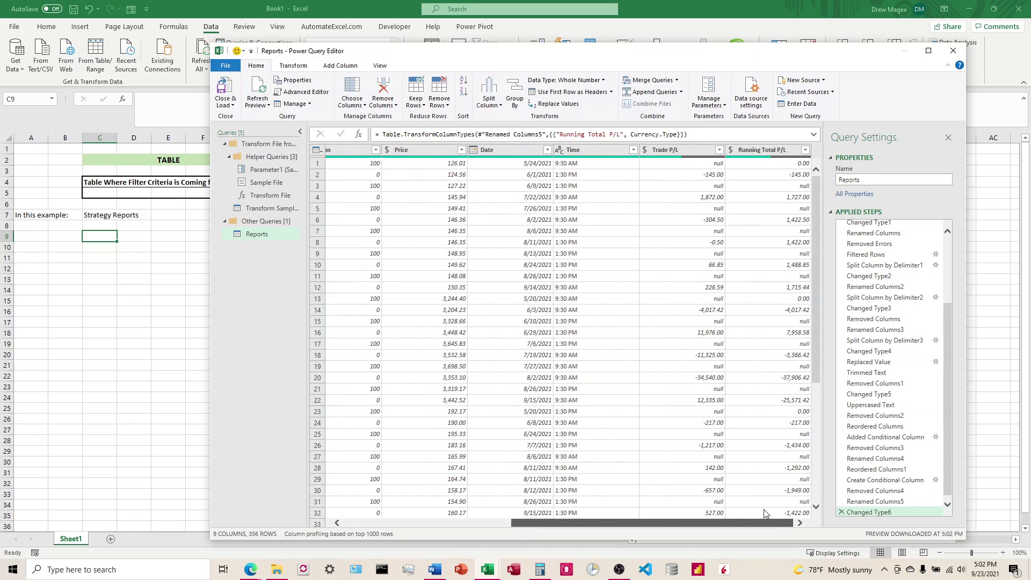
- Load the Reports query as a table on the existing worksheet at =Sheet1!$C$9
click(226, 104)
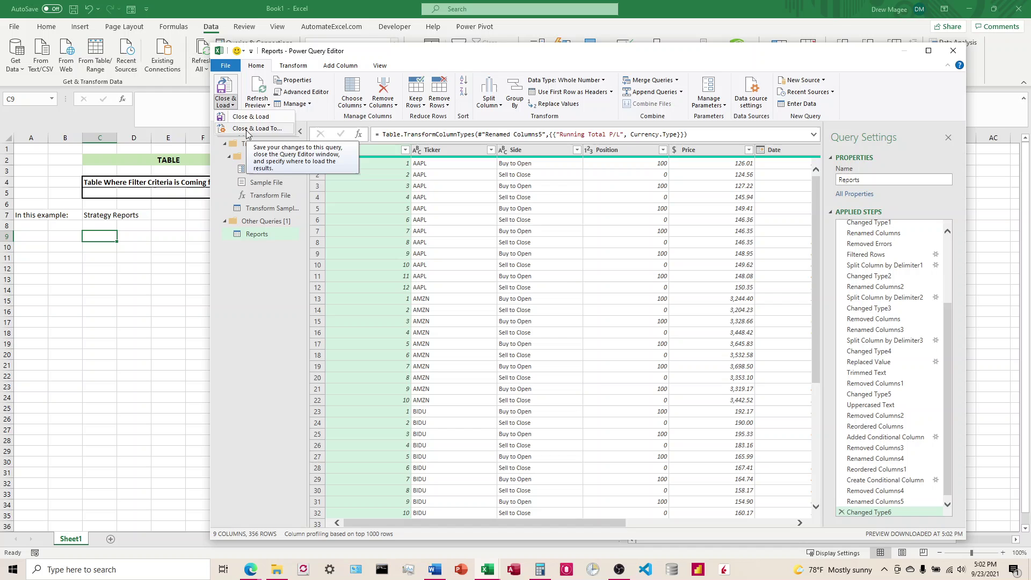
click(253, 129)
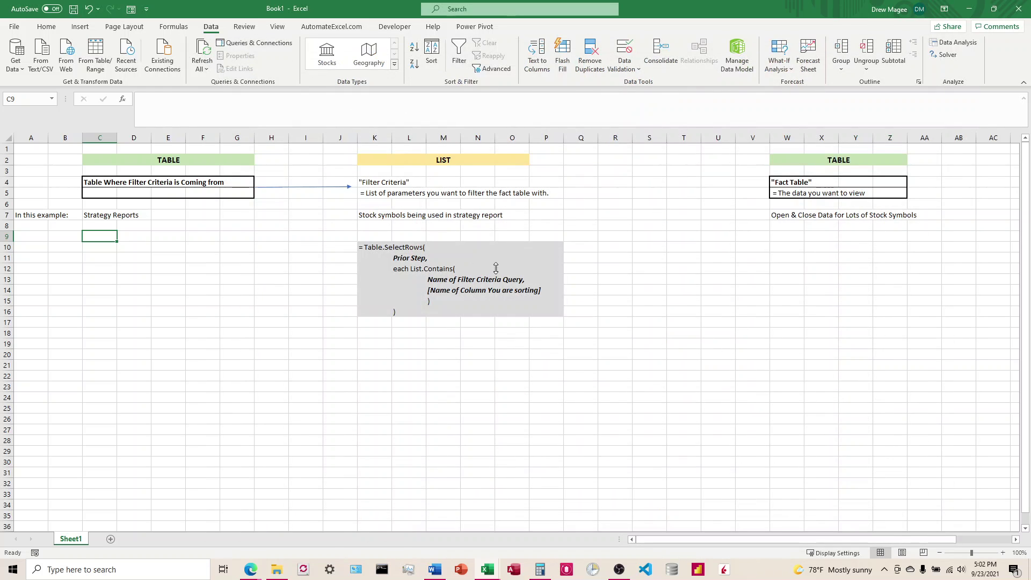
click(592, 340)
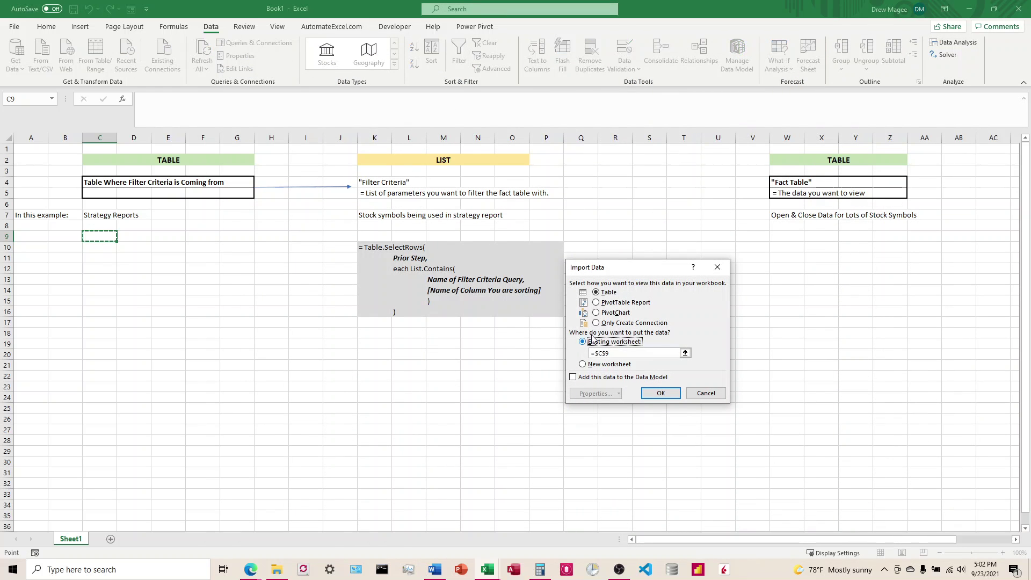
click(685, 353)
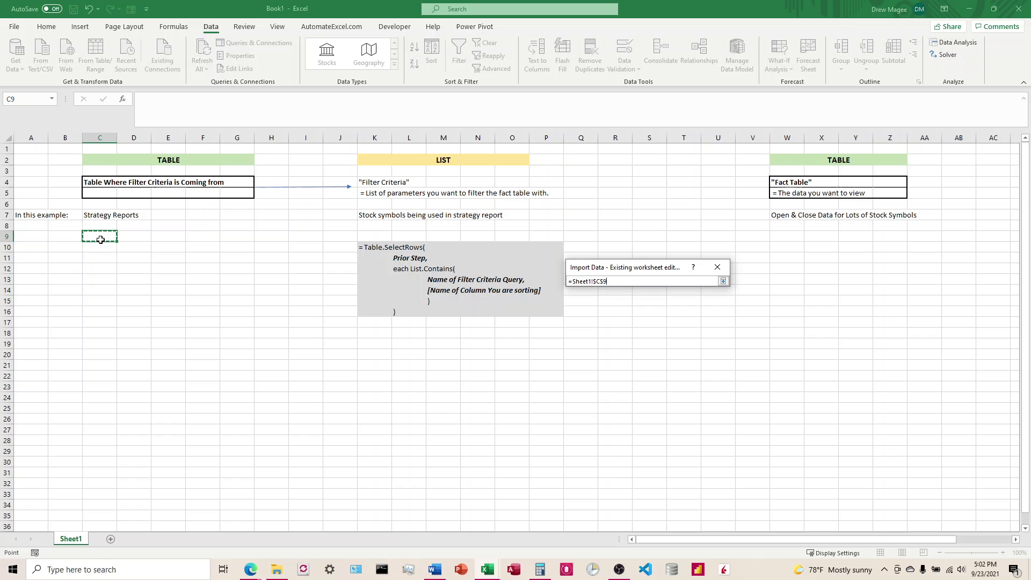
key(Return)
click(662, 389)
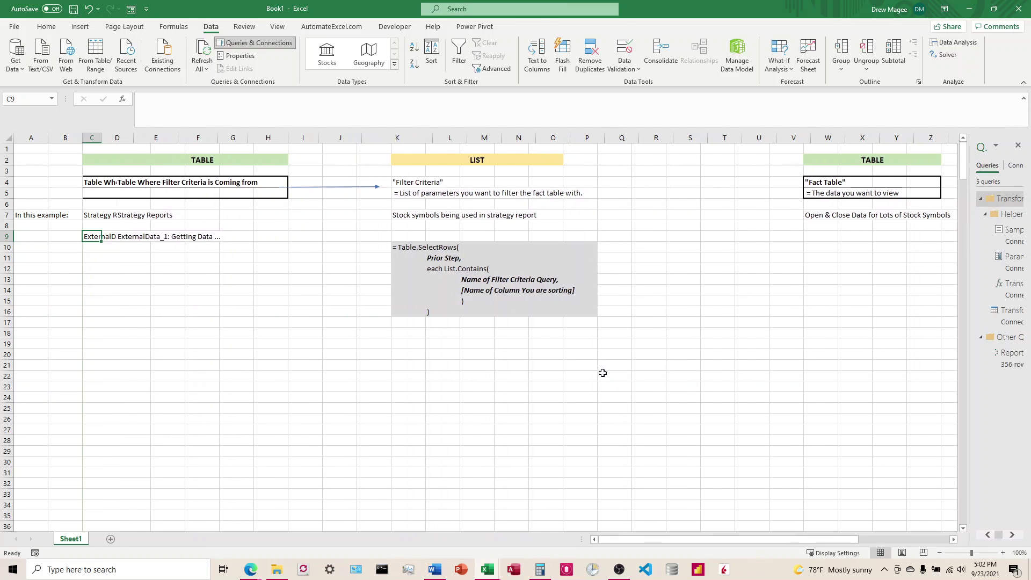
- Widen column L and select cell Y9 under the Fact Table heading
click(451, 138)
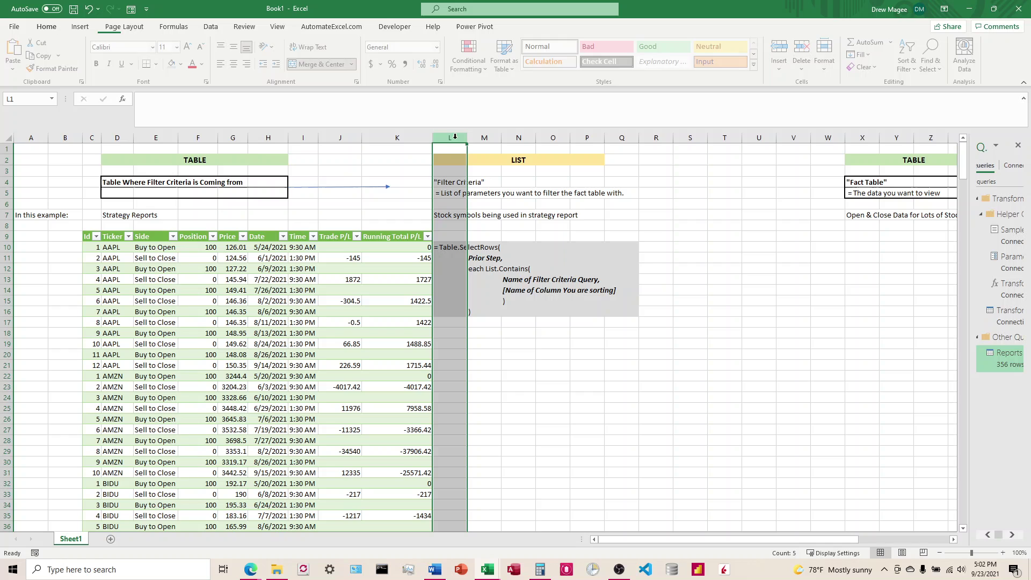
right_click(456, 140)
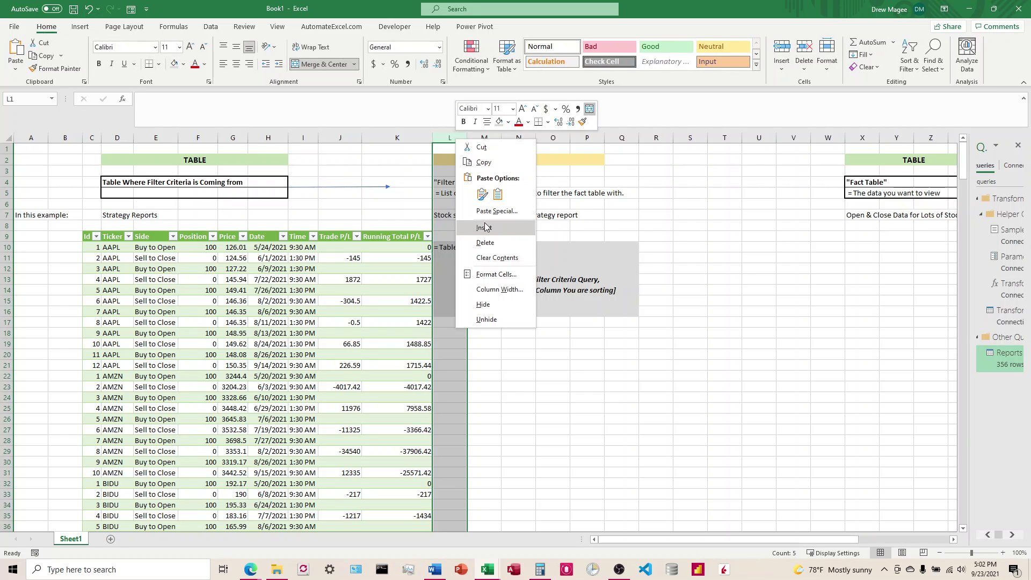
key(Escape)
drag(467, 138, 503, 138)
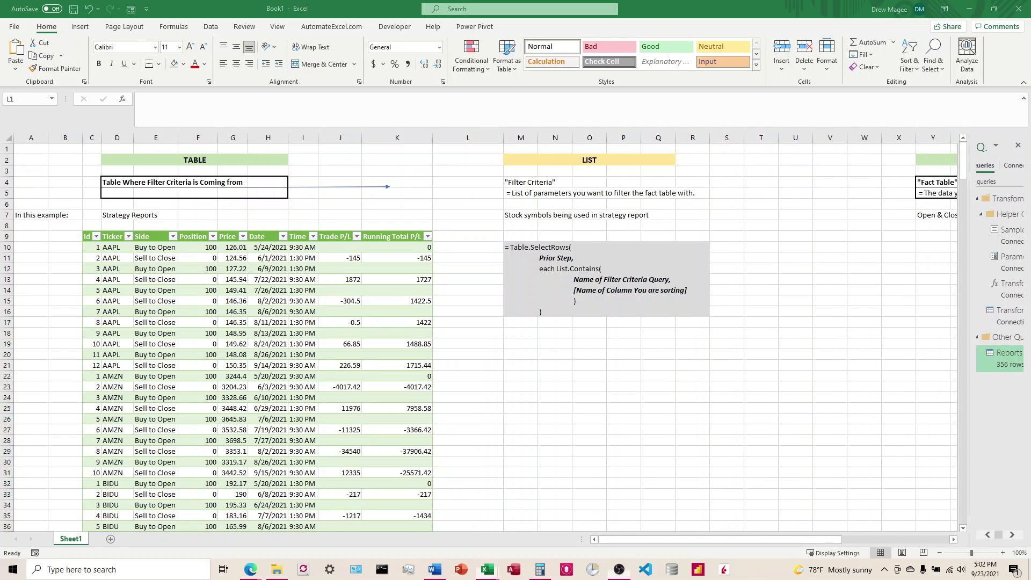
scroll(484, 333, right, 5)
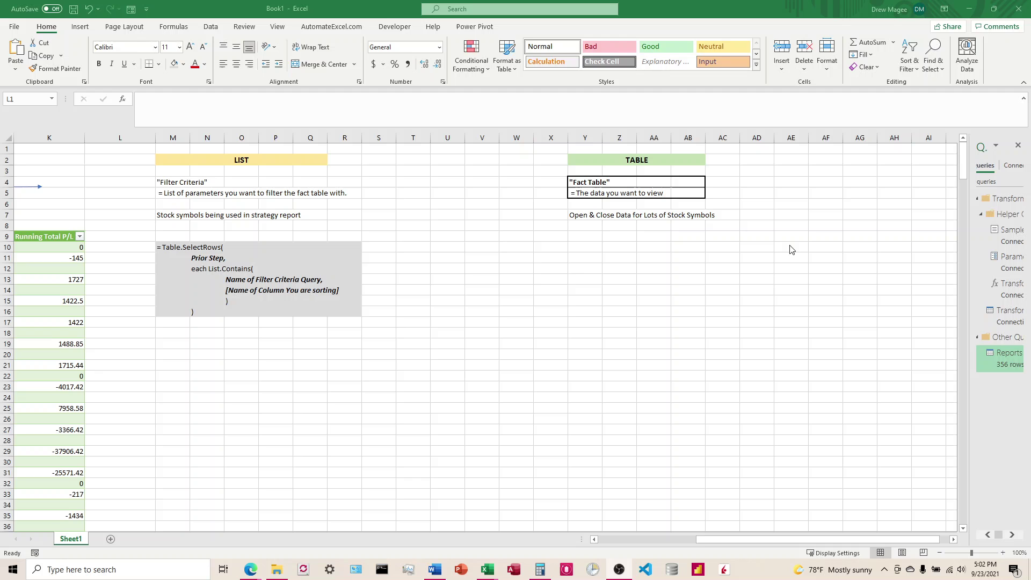
click(585, 237)
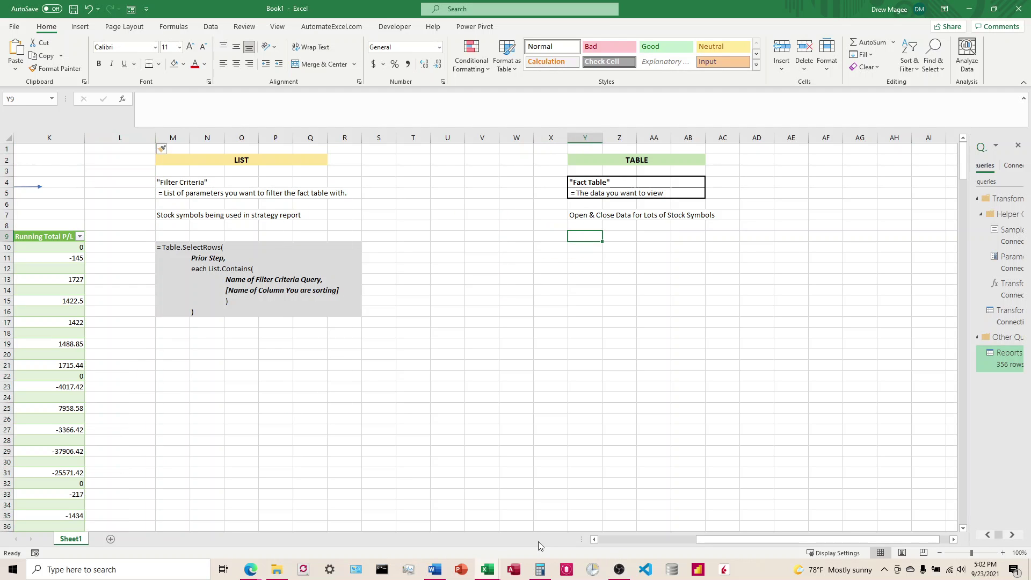
- Build the CSV query from Daily_Historical_Stock_Prices\CSV, splitting ticker names from the file names
drag(731, 542, 680, 539)
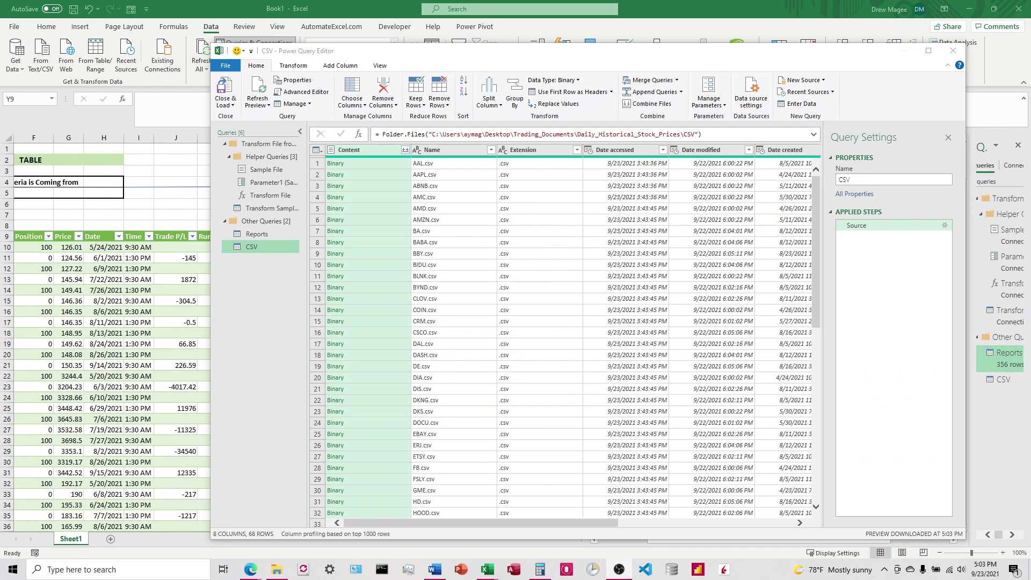
scroll(436, 289, down, 10)
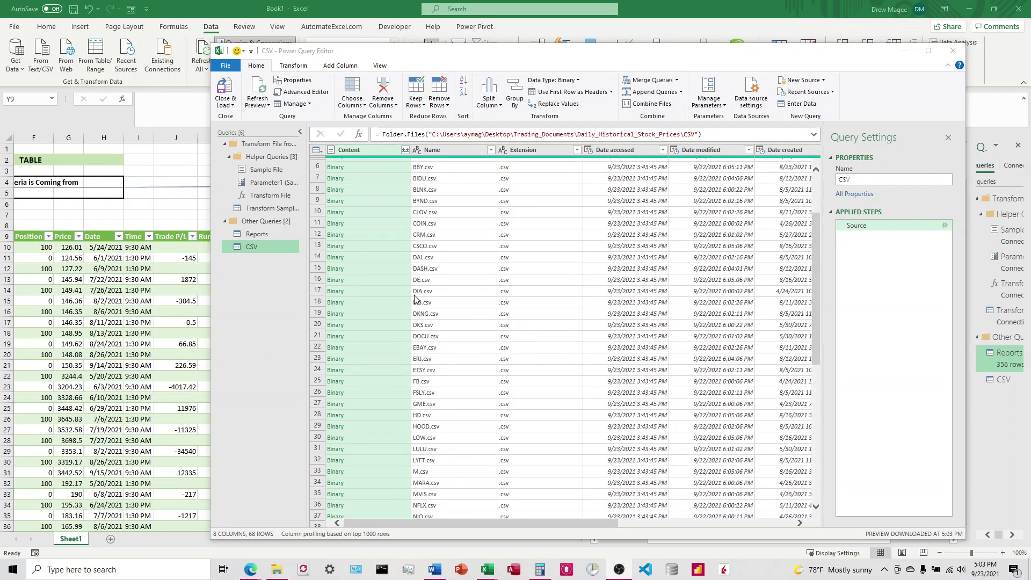
scroll(422, 310, up, 10)
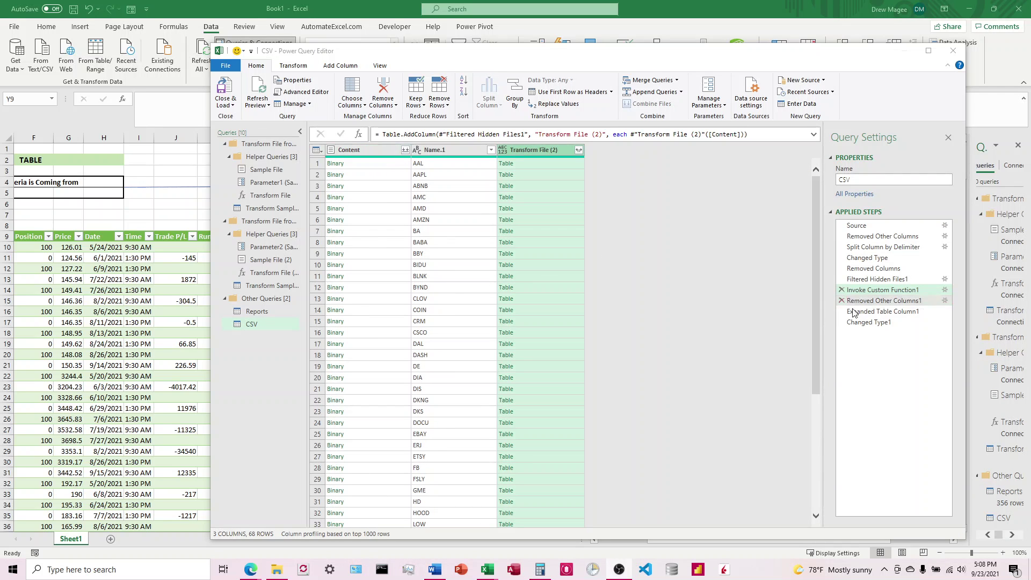
- Review the CSV query's applied steps, then delete the last three: type change, expansion and removed columns
click(890, 301)
click(885, 312)
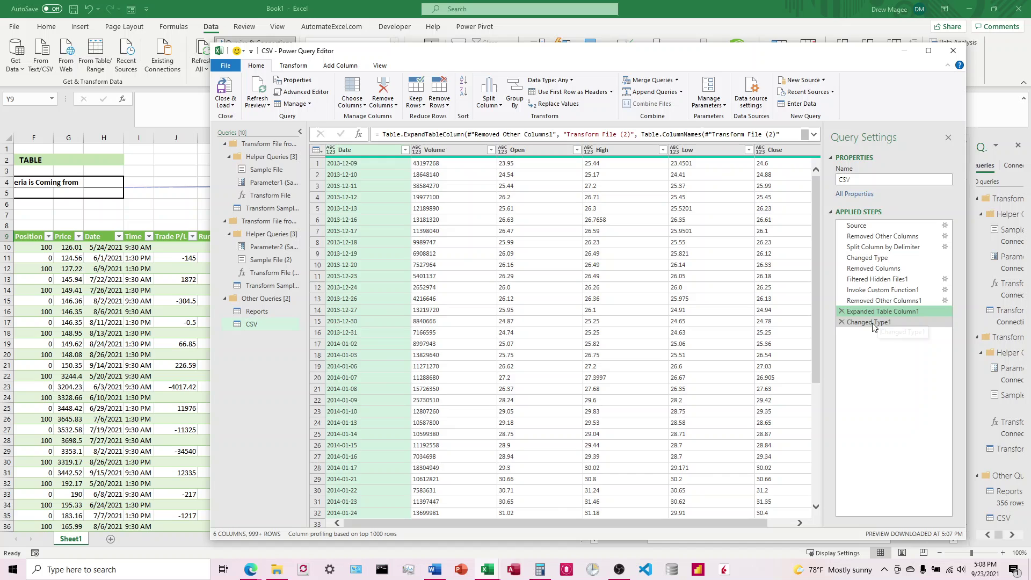
click(867, 322)
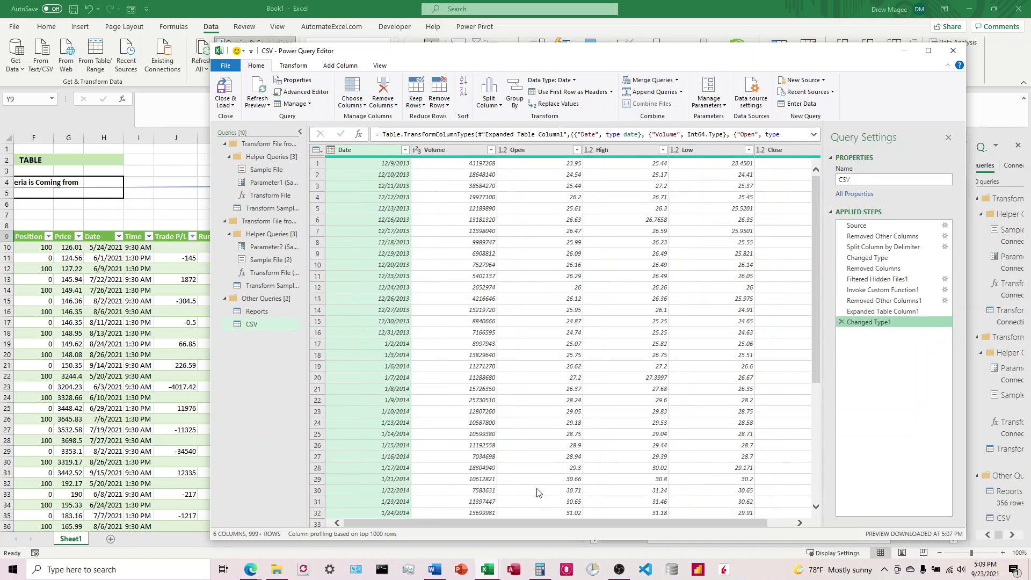
drag(510, 524, 614, 530)
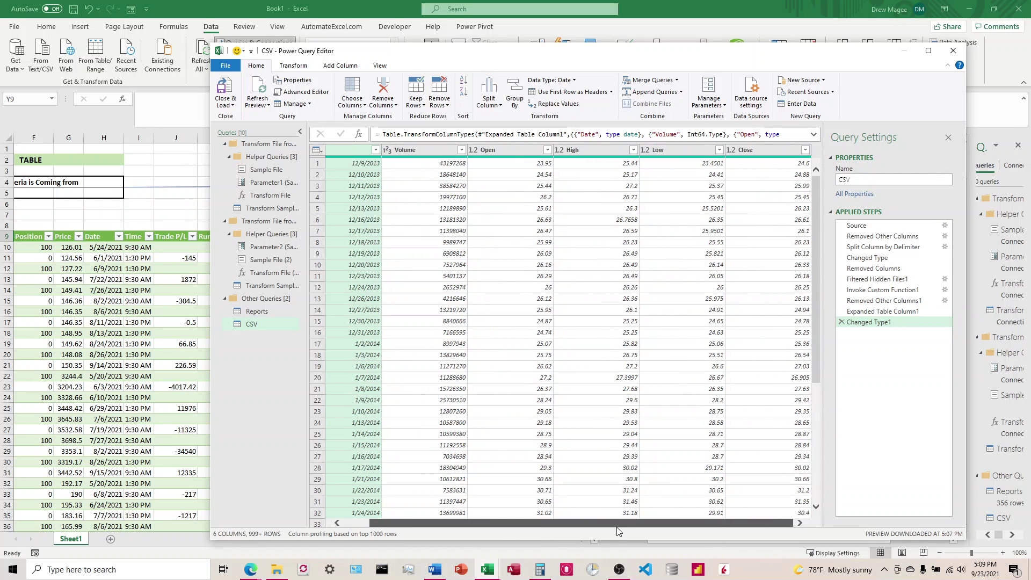
click(868, 248)
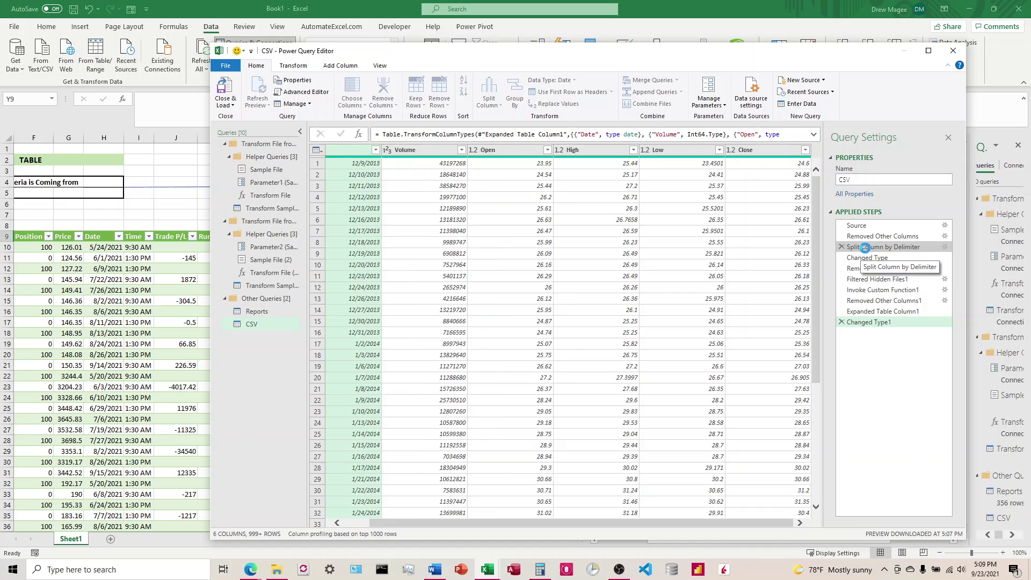
click(866, 258)
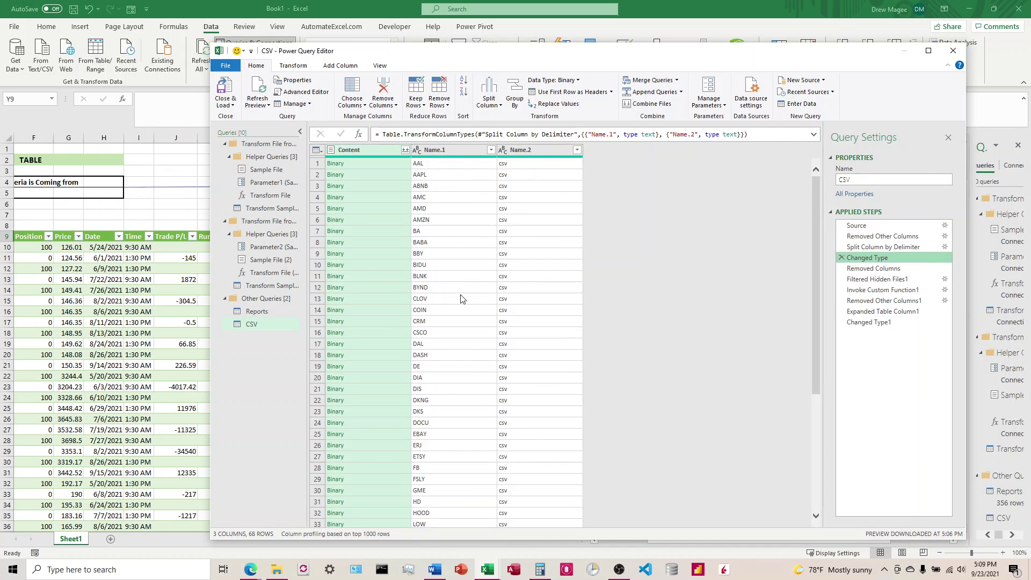
click(868, 322)
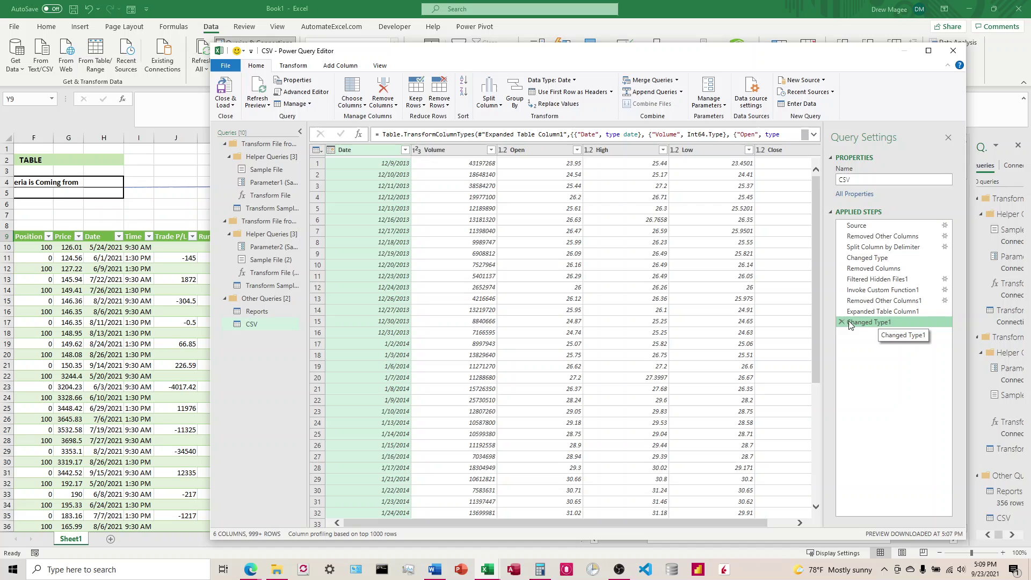
click(842, 322)
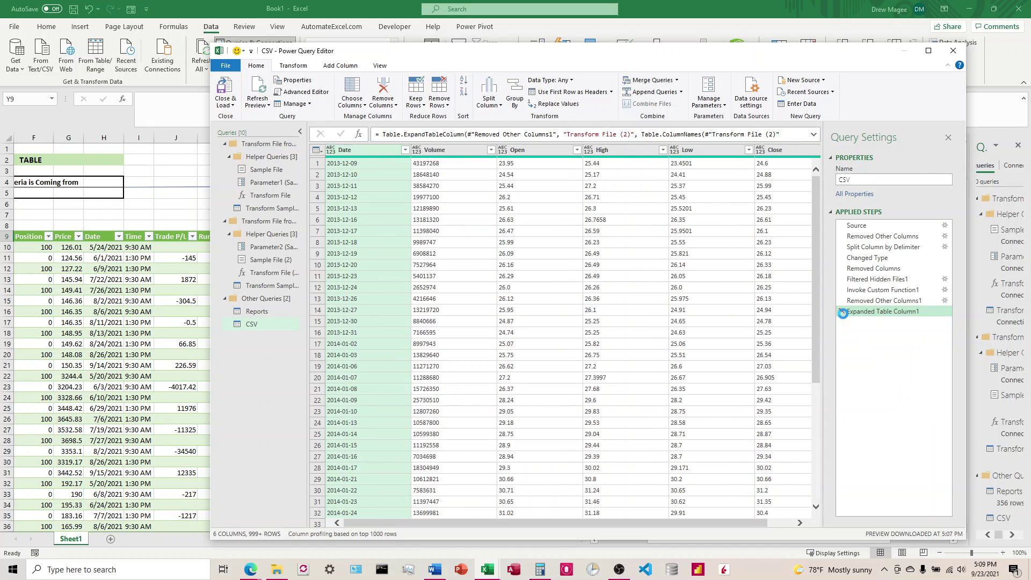
click(841, 312)
click(841, 301)
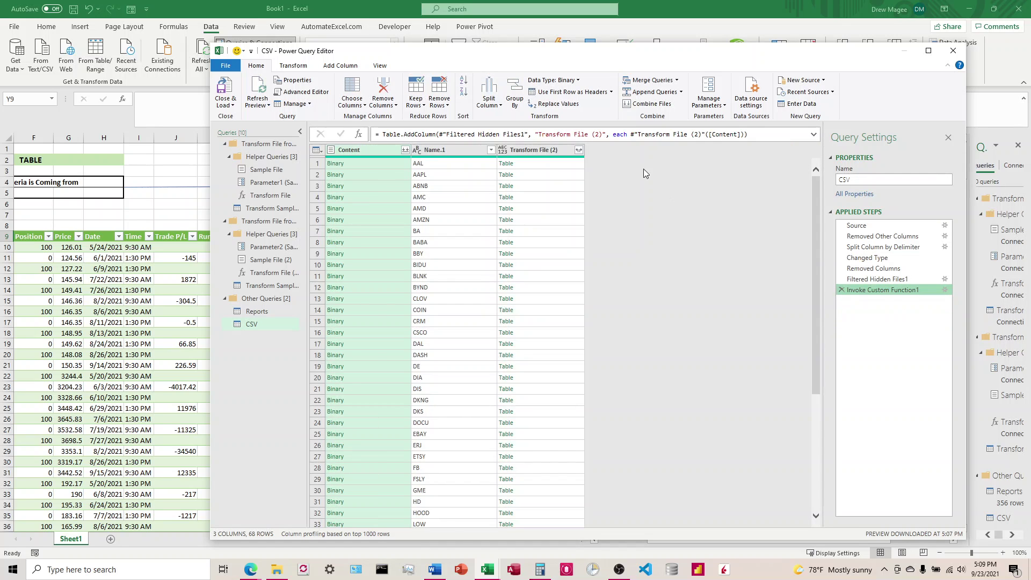
- Re-expand the Transform File (2) column with only Date, Open and Close
click(578, 151)
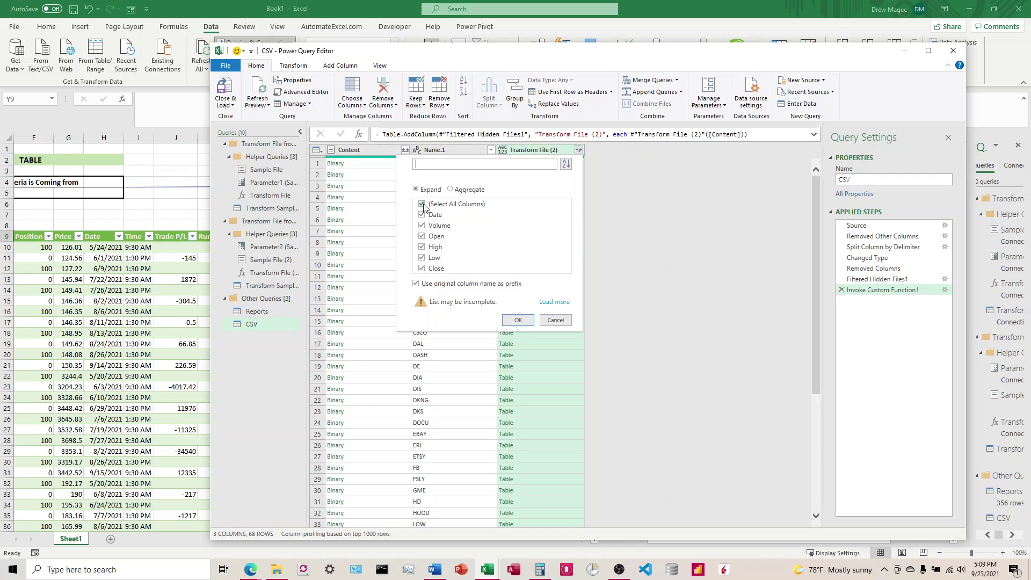
click(422, 204)
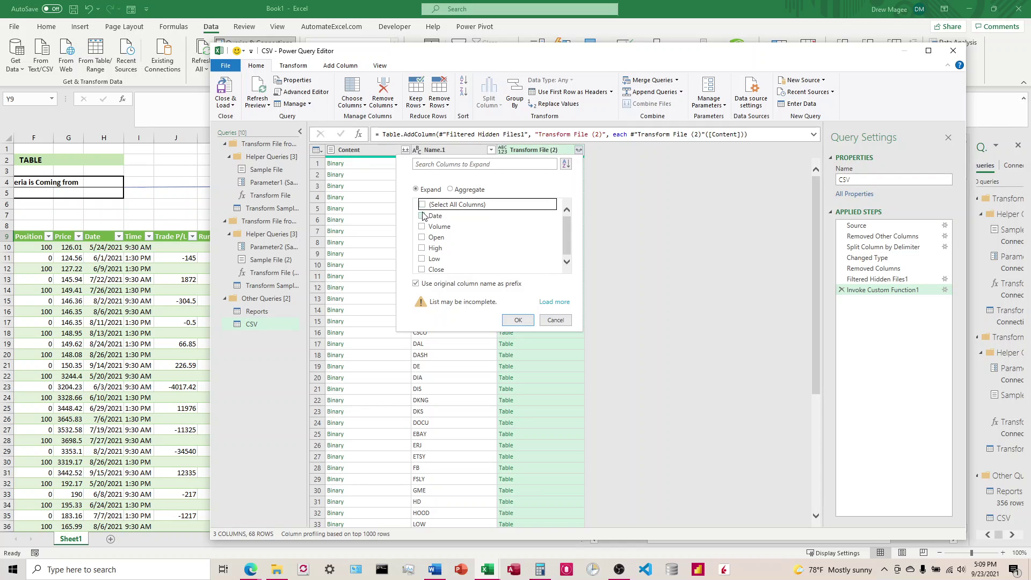
click(422, 215)
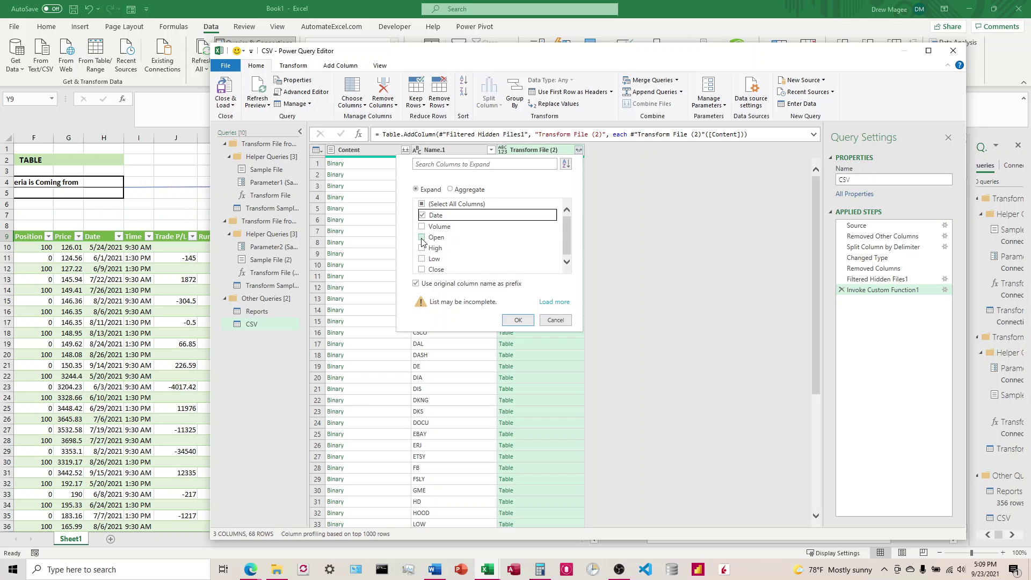
click(422, 237)
click(422, 269)
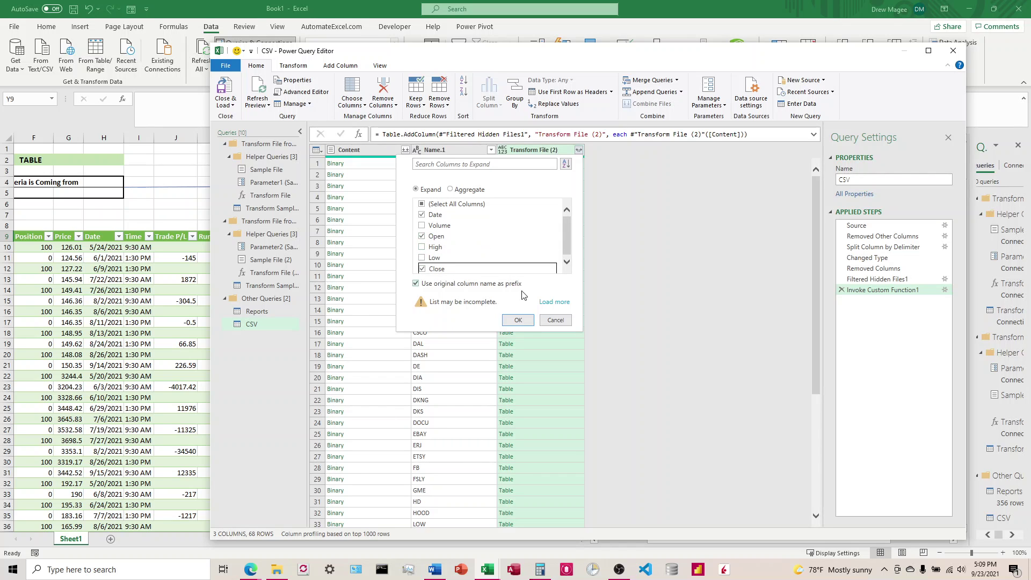
click(517, 322)
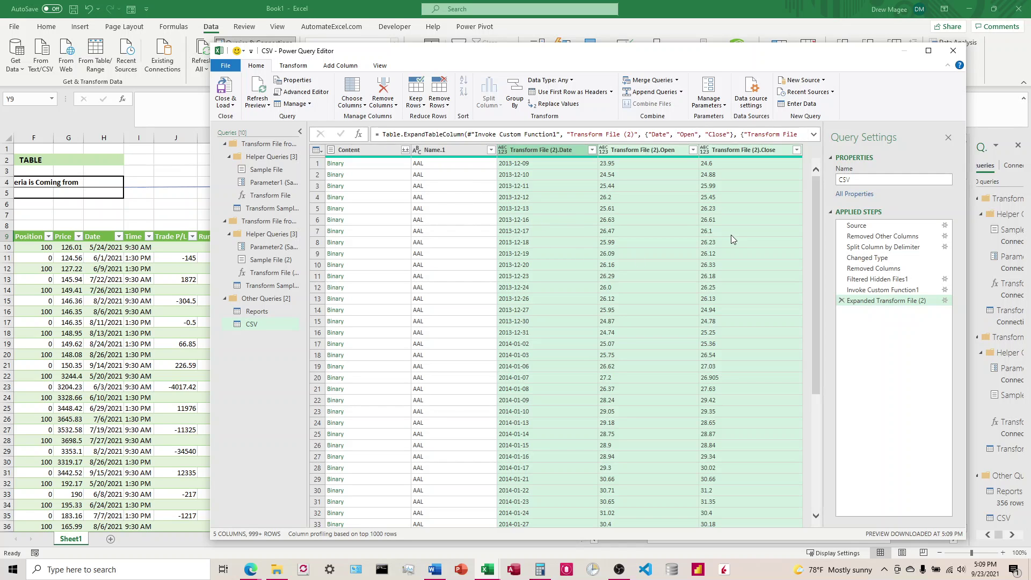
double_click(449, 150)
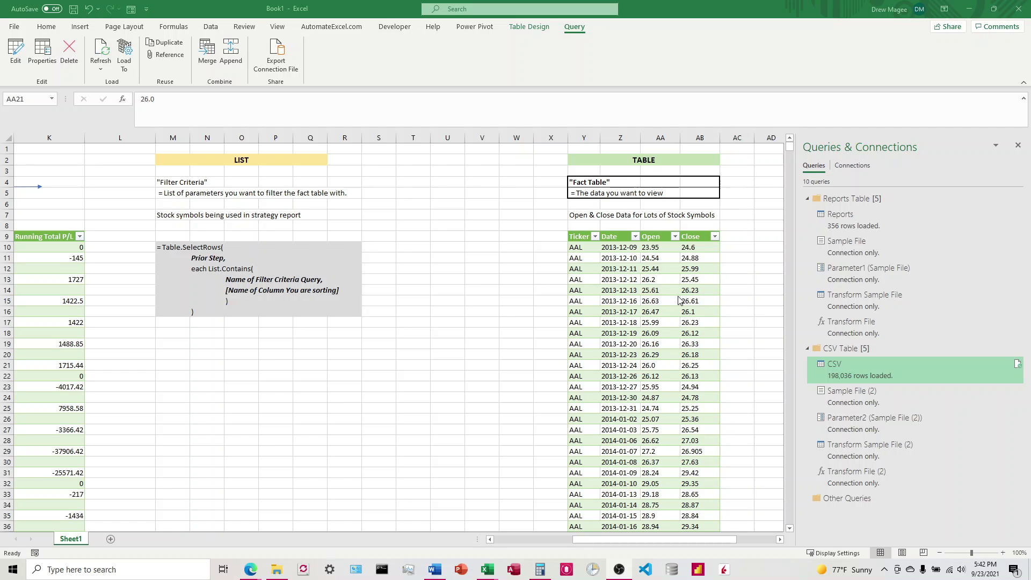
- Edit the loaded CSV query, reposition the Power Query window, and switch to the Reports query
click(610, 303)
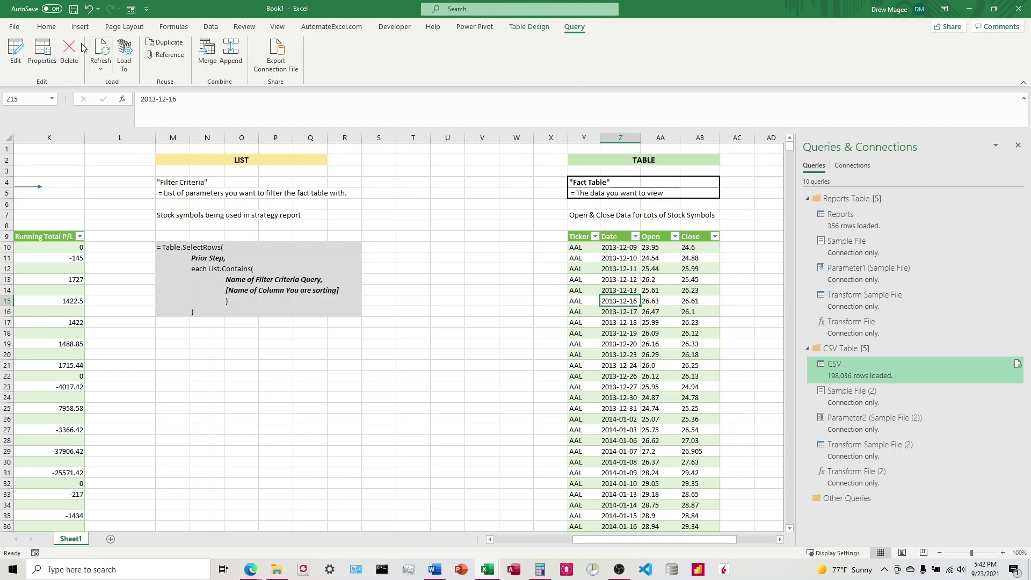
click(16, 51)
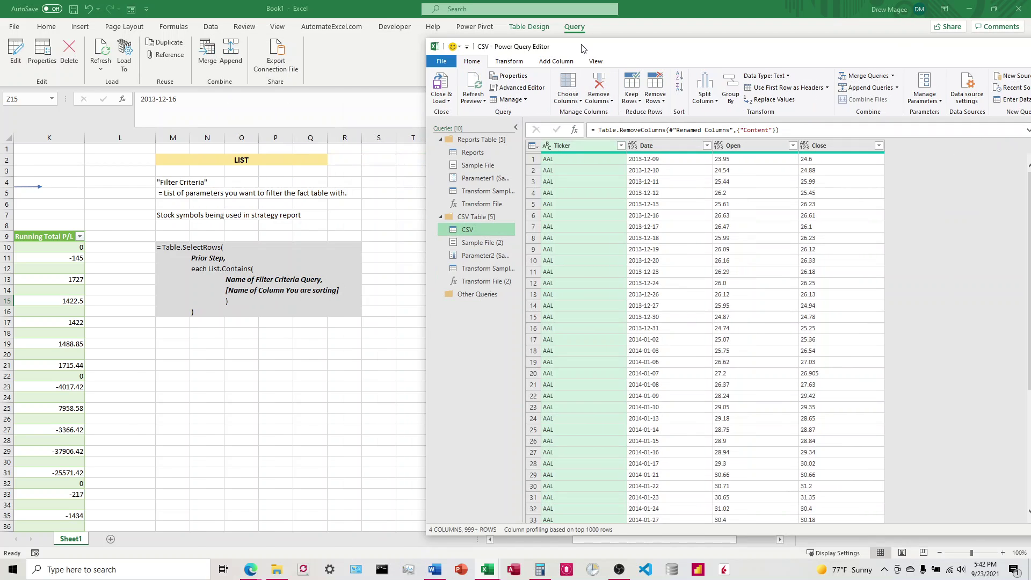
drag(644, 54, 381, 51)
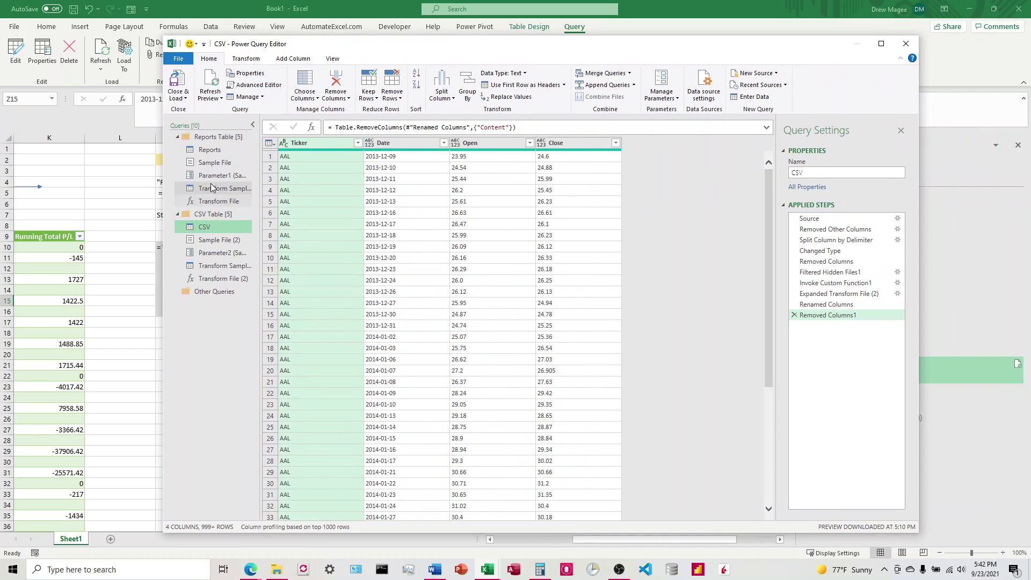
click(210, 152)
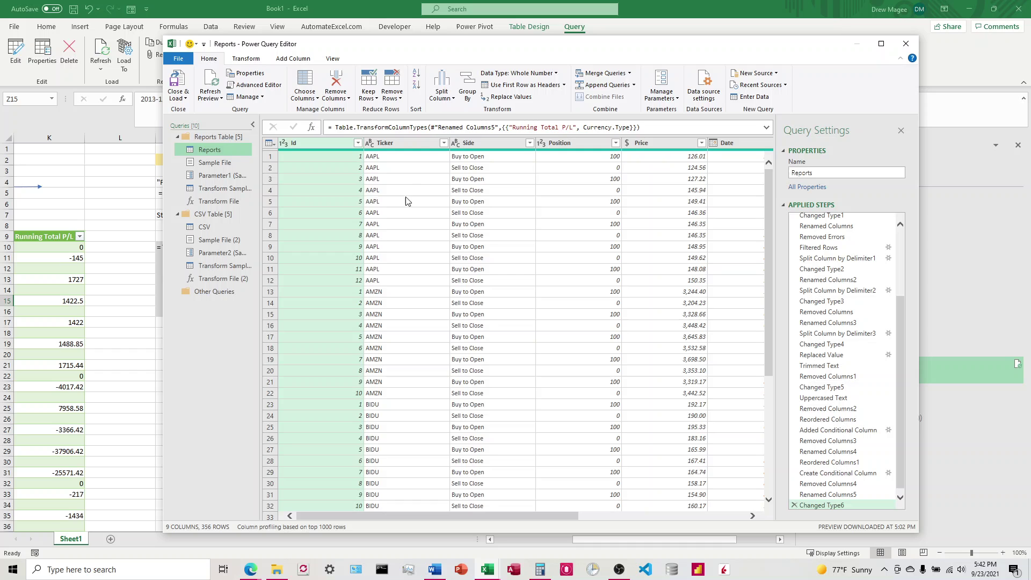
- At the Reports query's Source step, add the file Name column as a new Name query
right_click(404, 144)
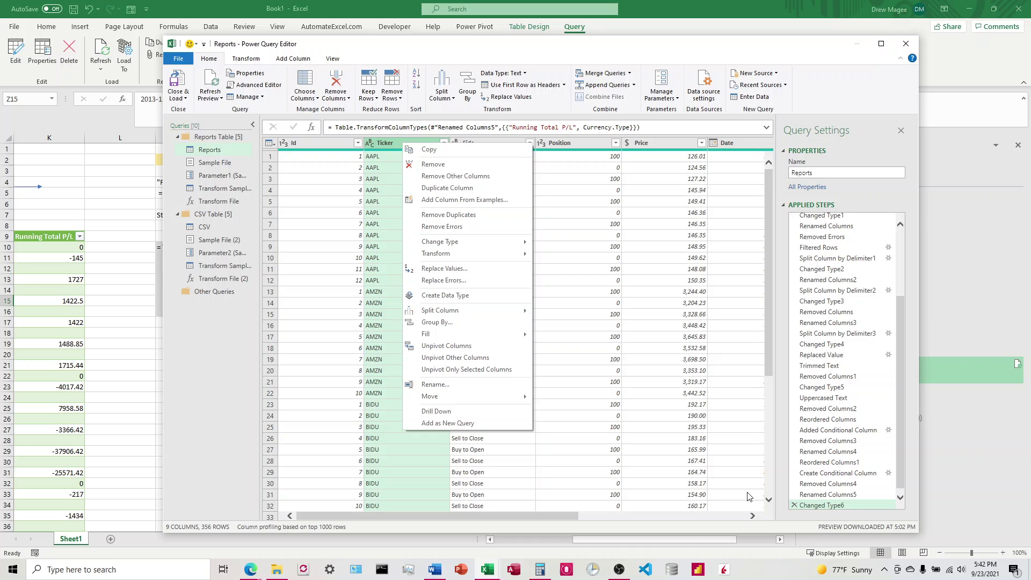
click(849, 508)
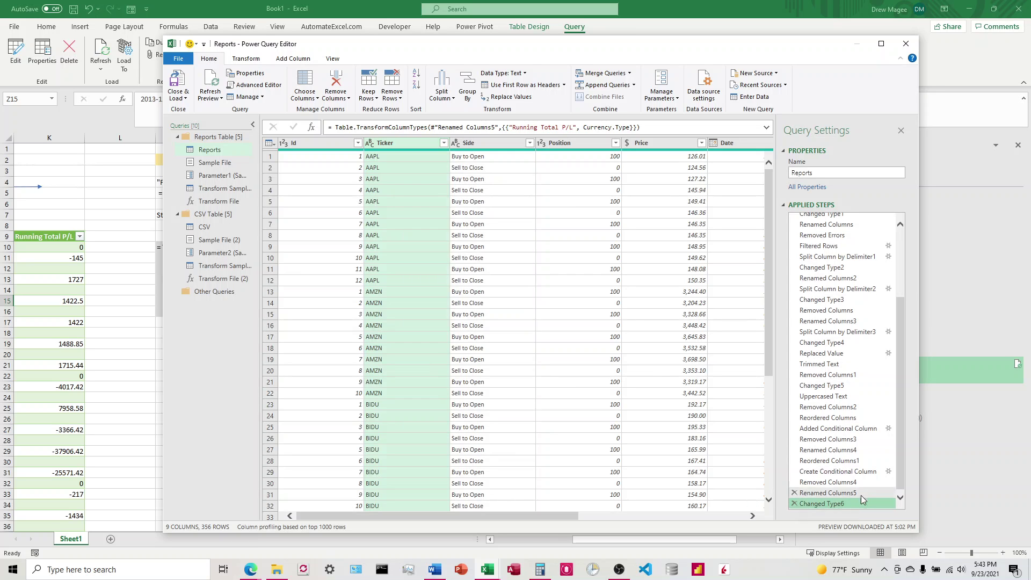
drag(902, 424, 907, 262)
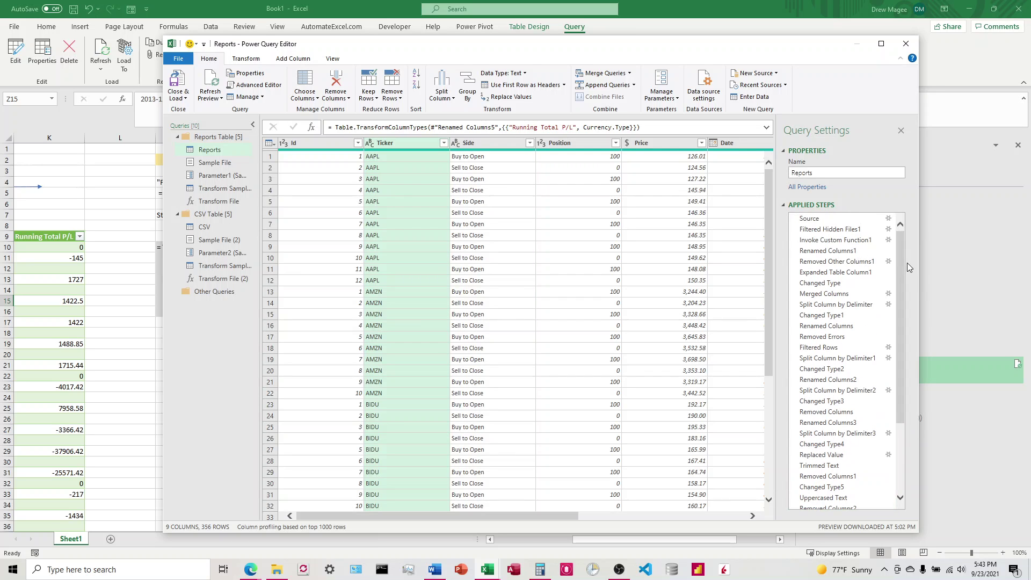
click(811, 219)
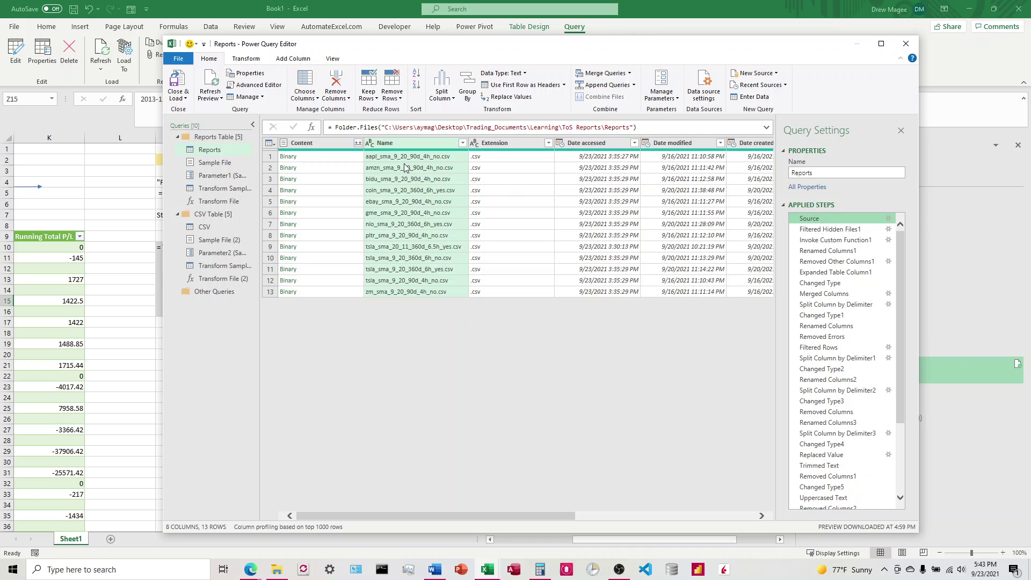
right_click(390, 144)
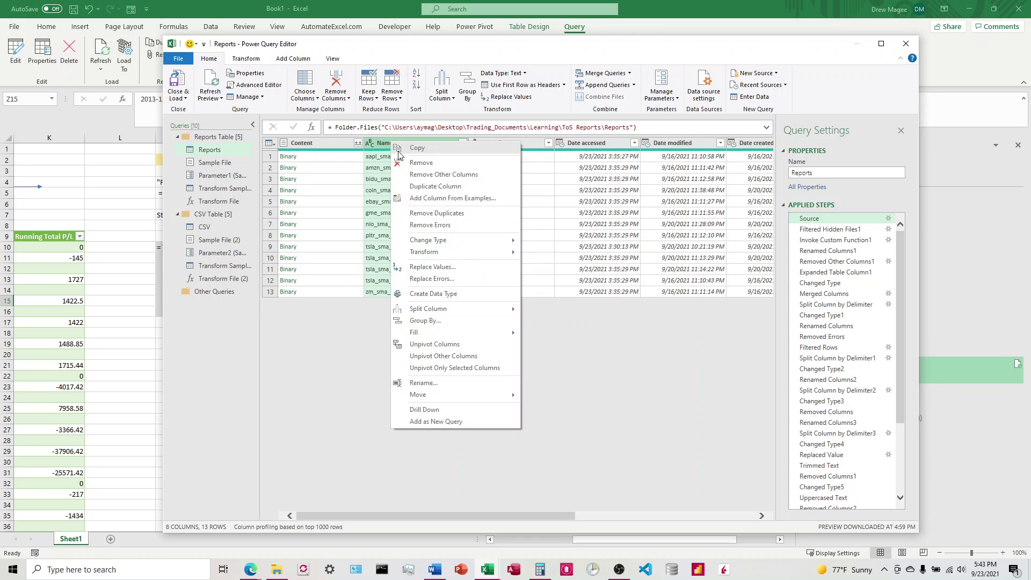
click(440, 420)
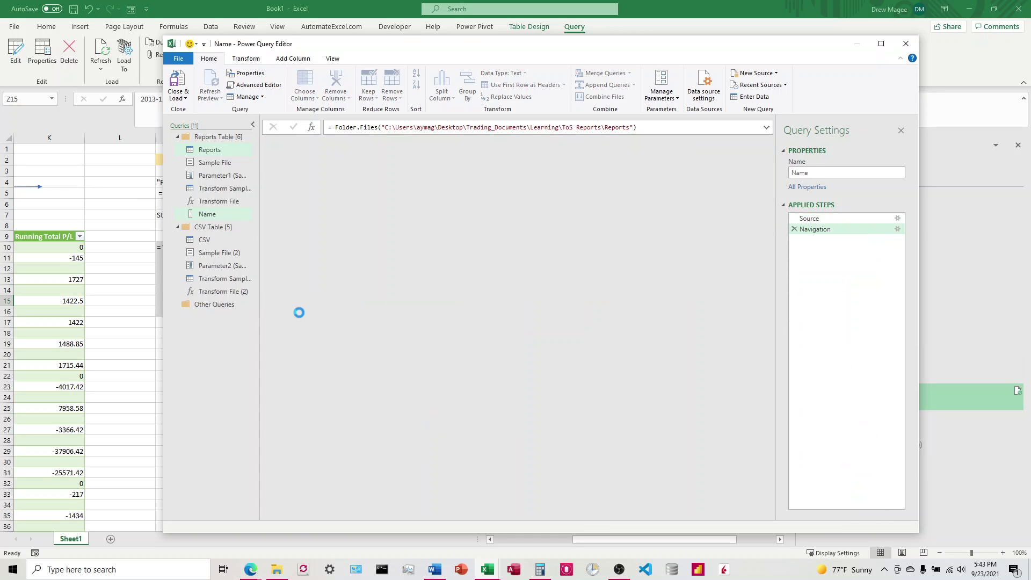
- Restore the folder table, keep only the Name column and split the file names by delimiter
click(795, 229)
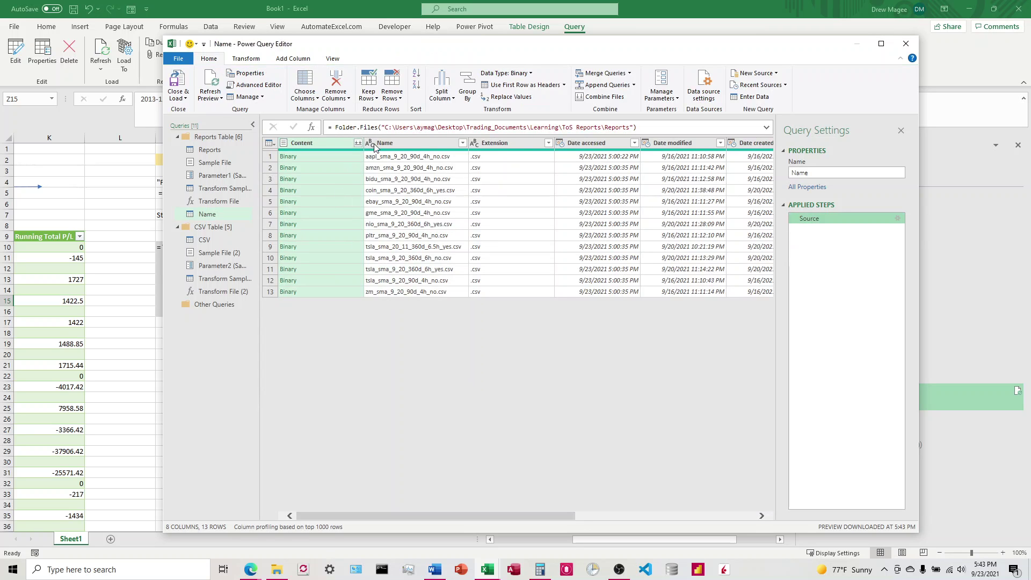
click(413, 146)
right_click(413, 145)
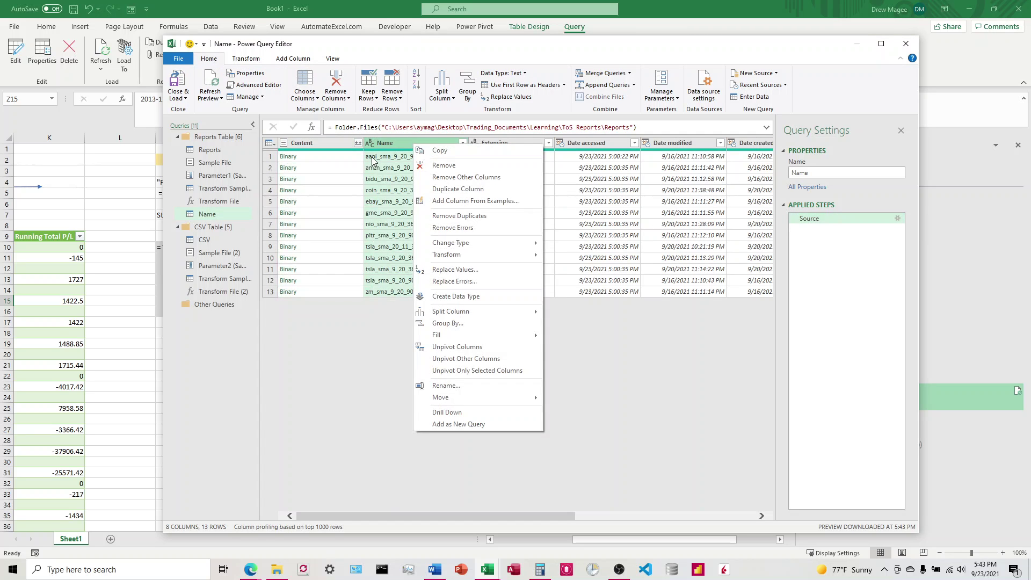
click(466, 178)
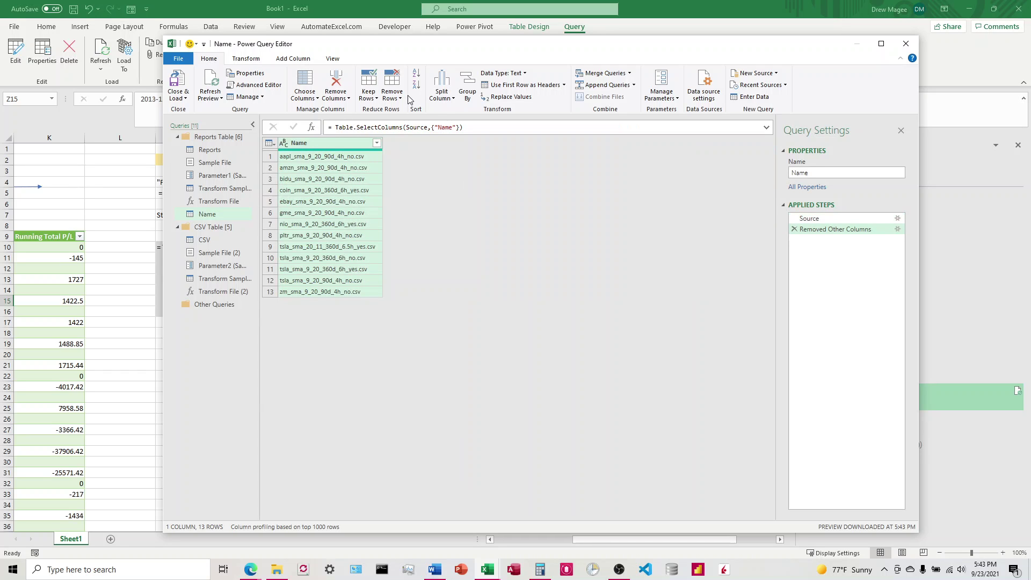
click(445, 99)
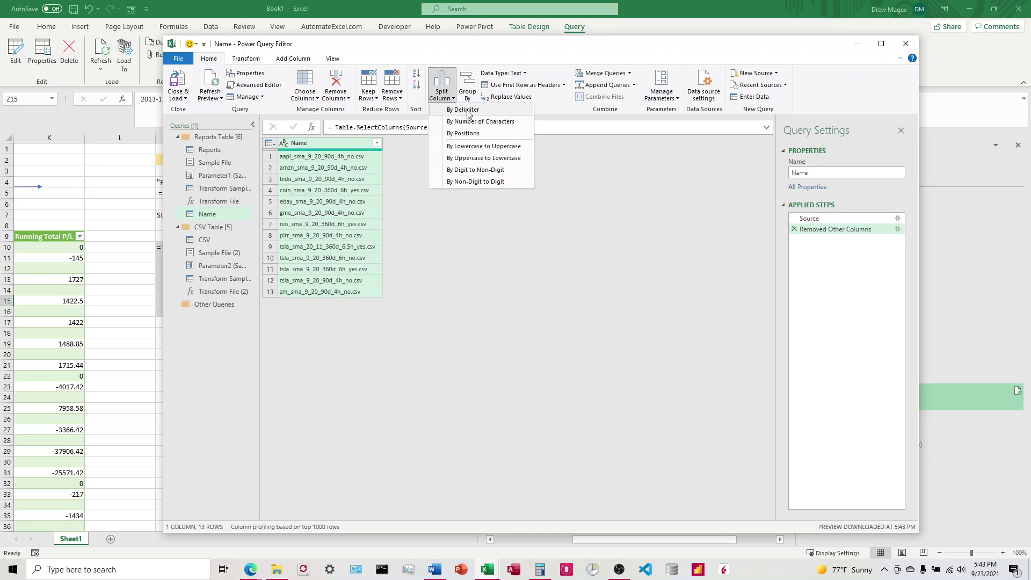
click(461, 110)
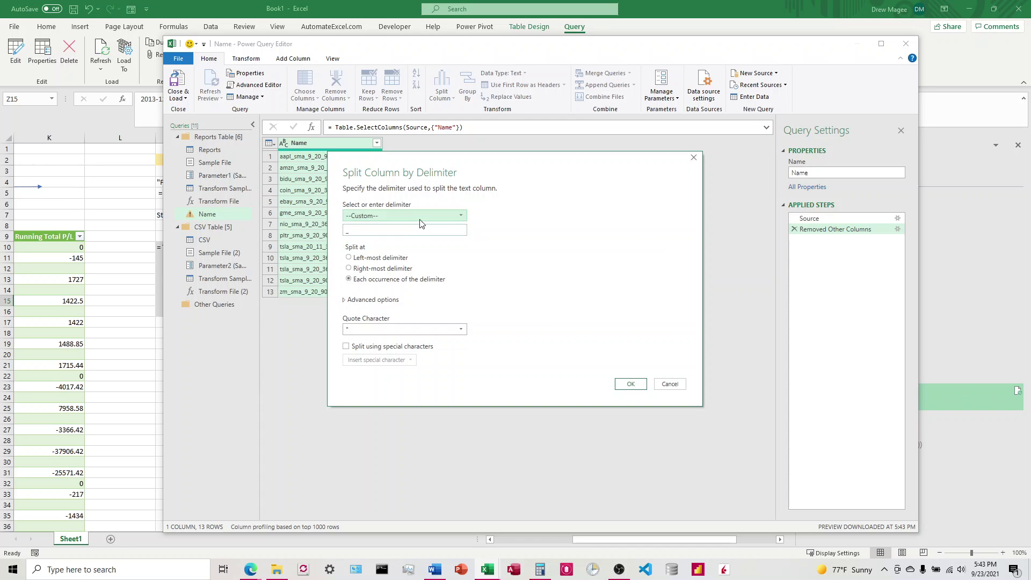
key(Return)
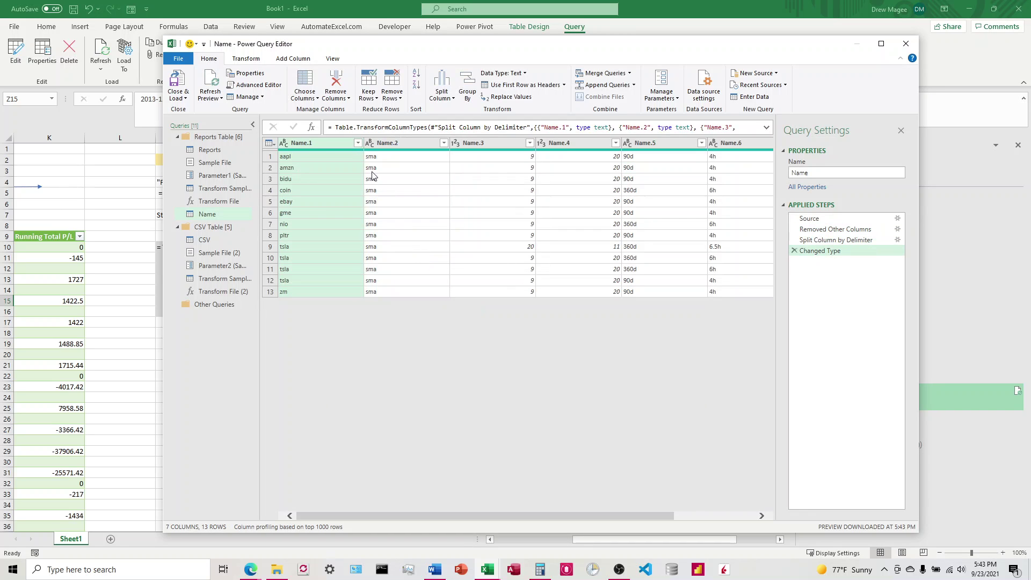
- Keep only Name.1, convert it to UPPERCASE and rename the column Tickers
right_click(321, 143)
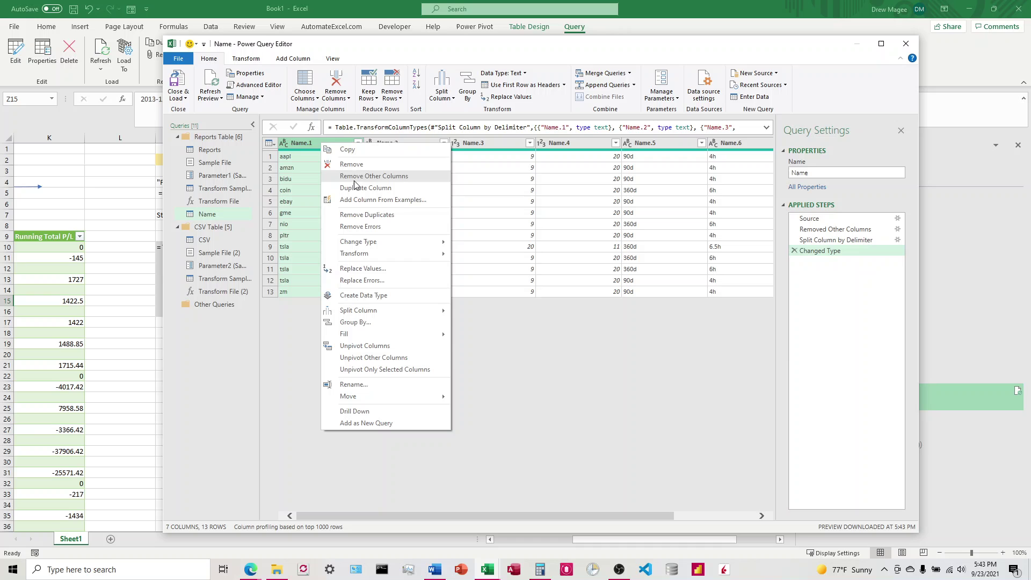
click(360, 176)
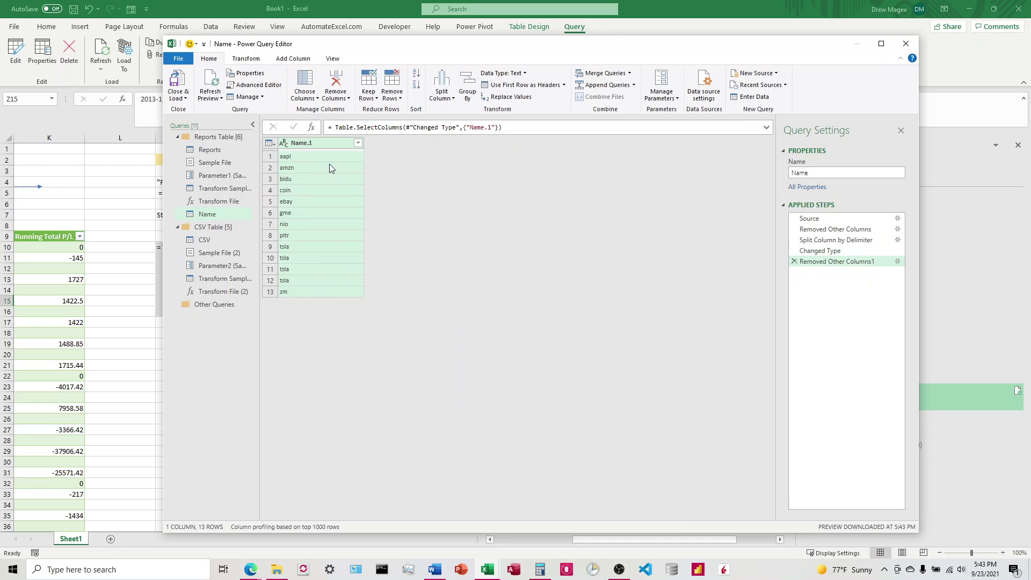
click(246, 59)
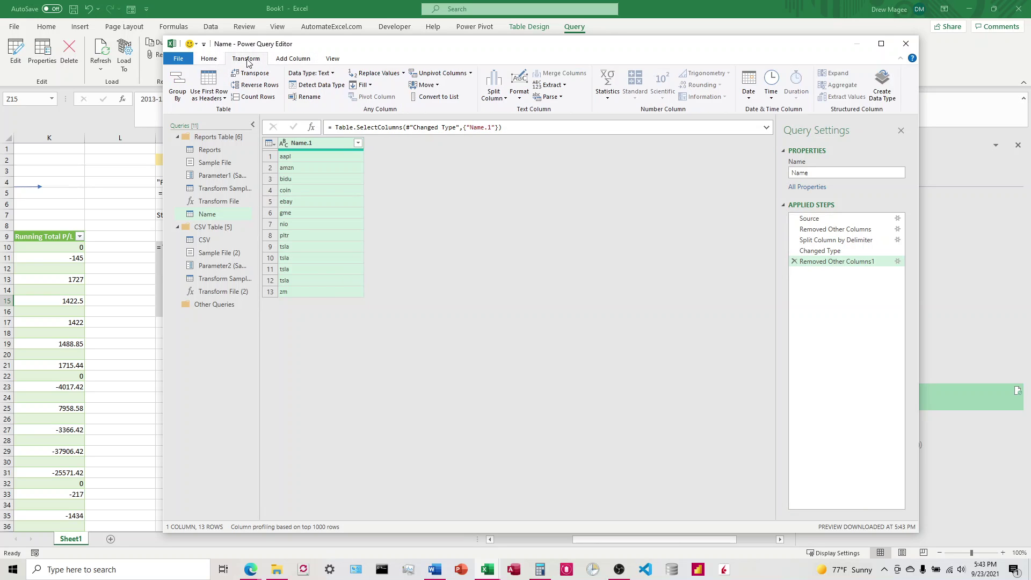
click(517, 97)
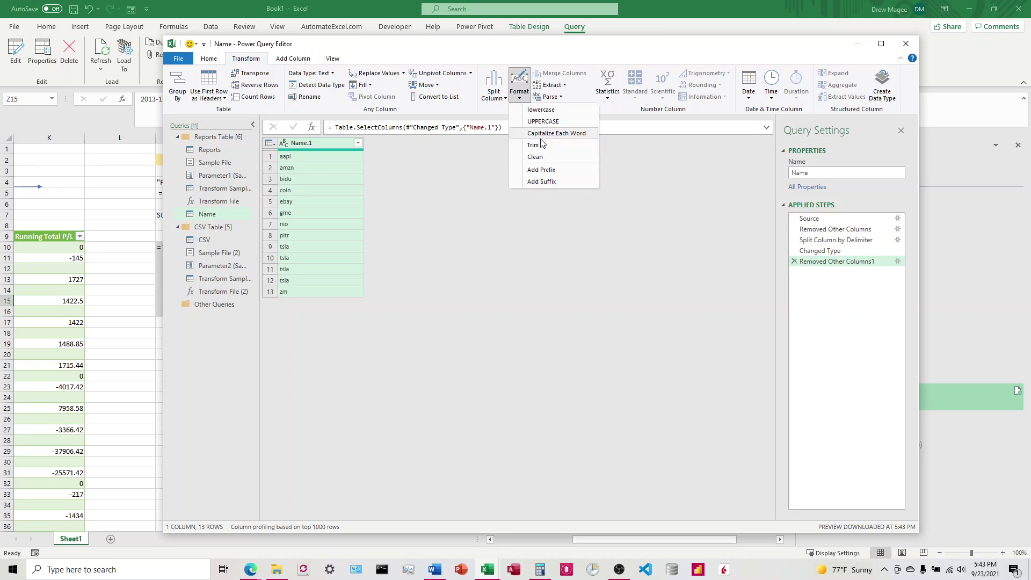
click(543, 121)
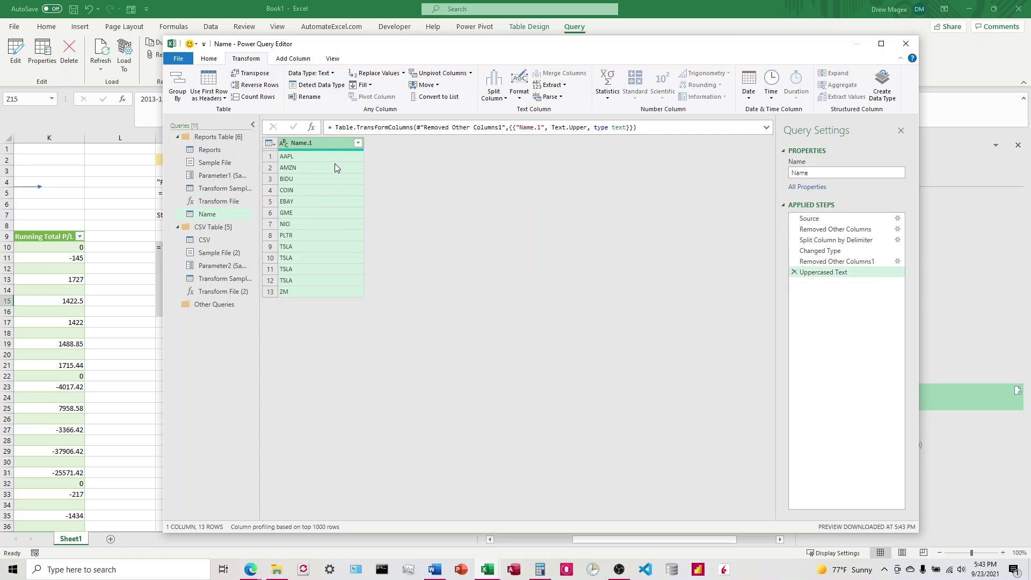
double_click(305, 142)
text(Tickers)
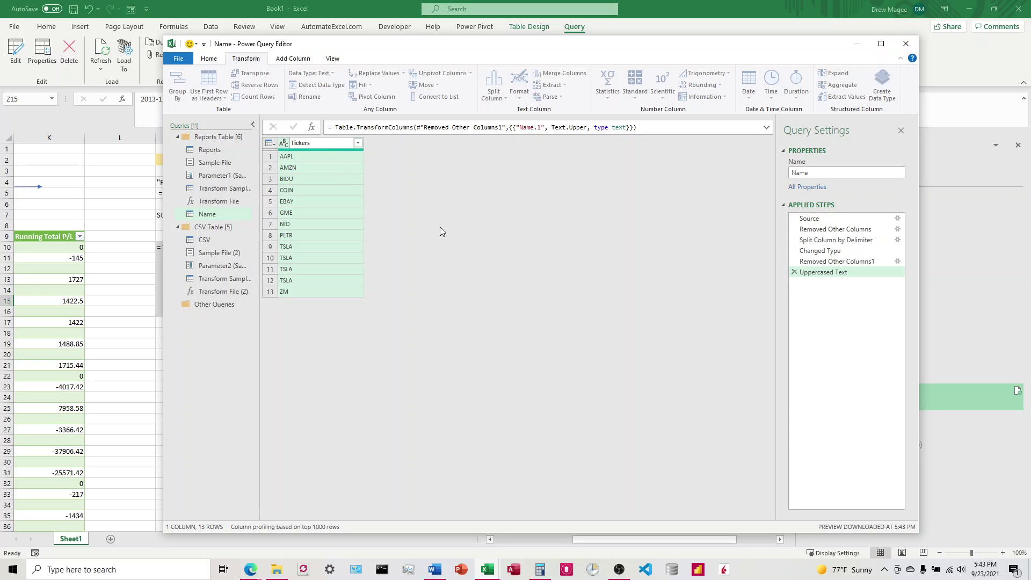
key(Return)
click(292, 246)
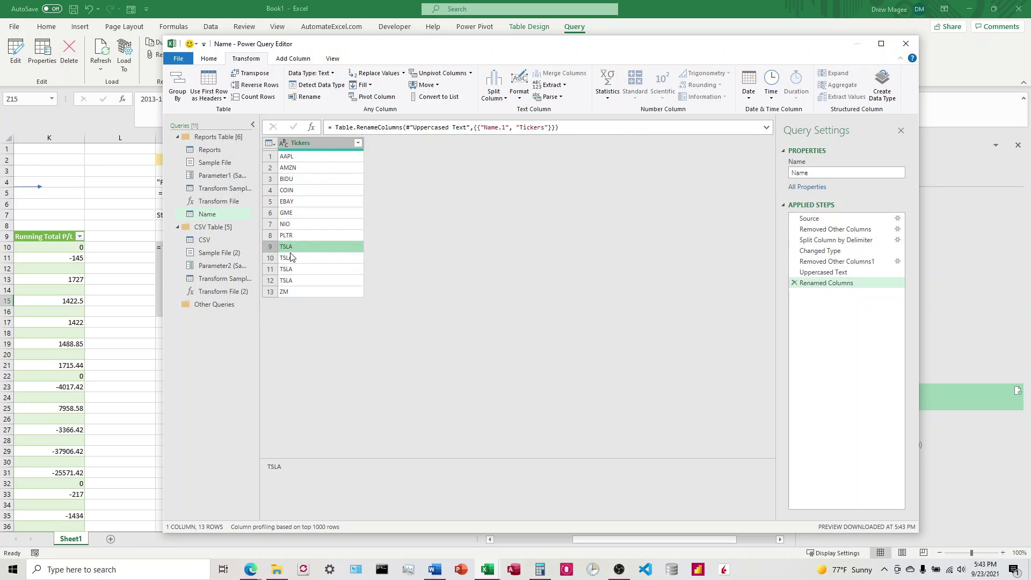
- Remove duplicate tickers, leaving 10 rows, and convert the Tickers column to a list
right_click(321, 147)
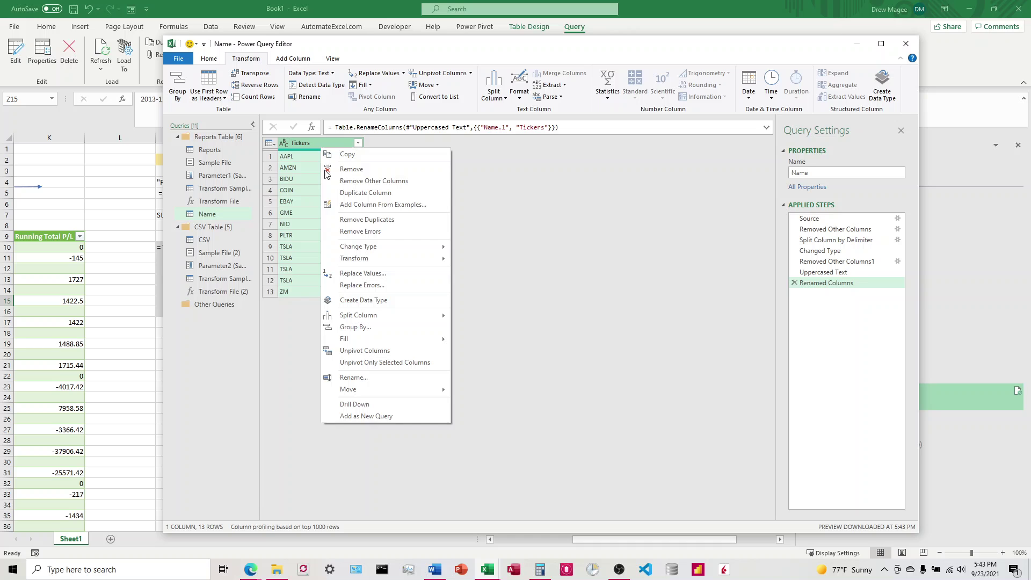
click(356, 221)
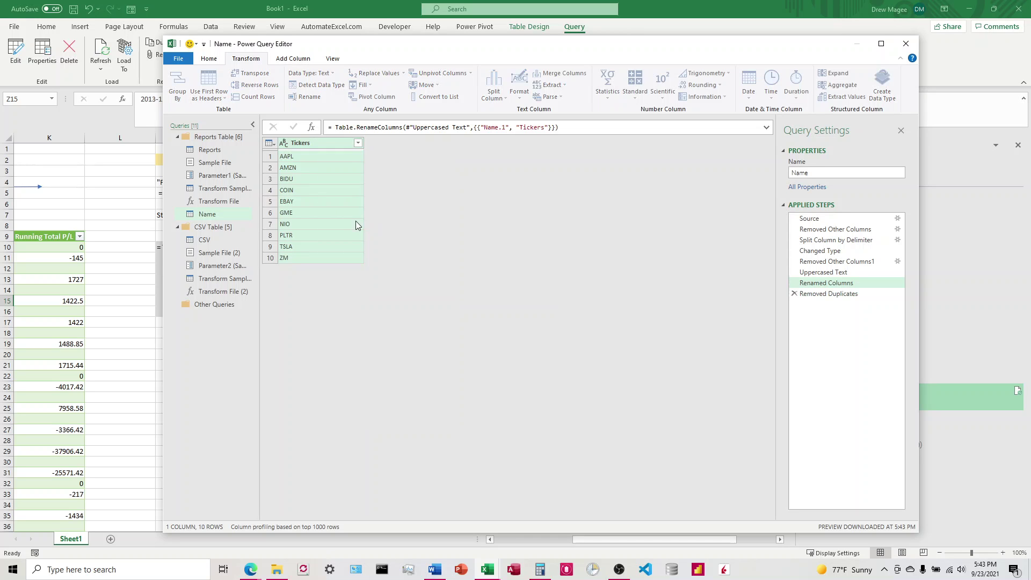
right_click(314, 143)
mouse_move(340, 336)
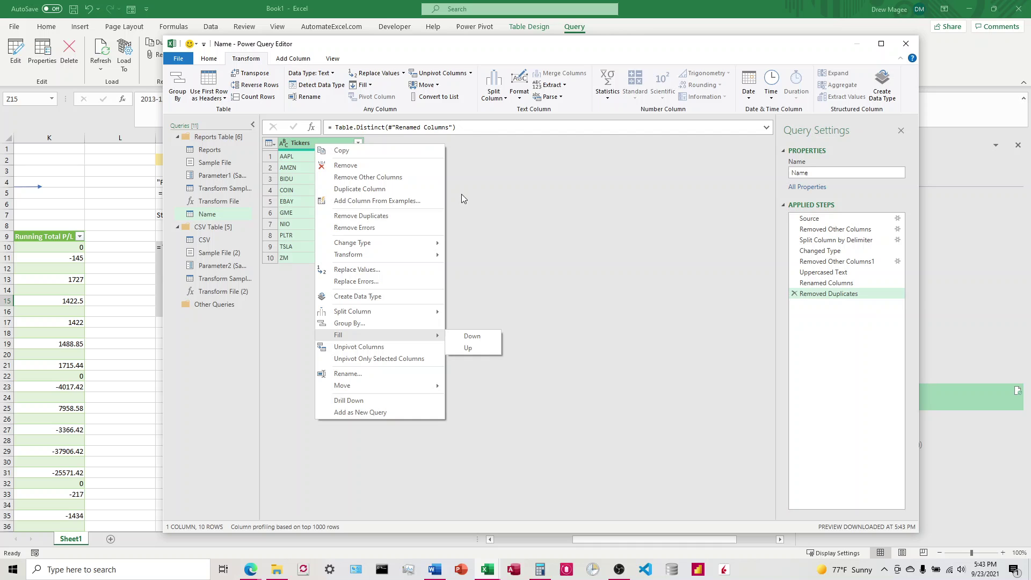
click(465, 159)
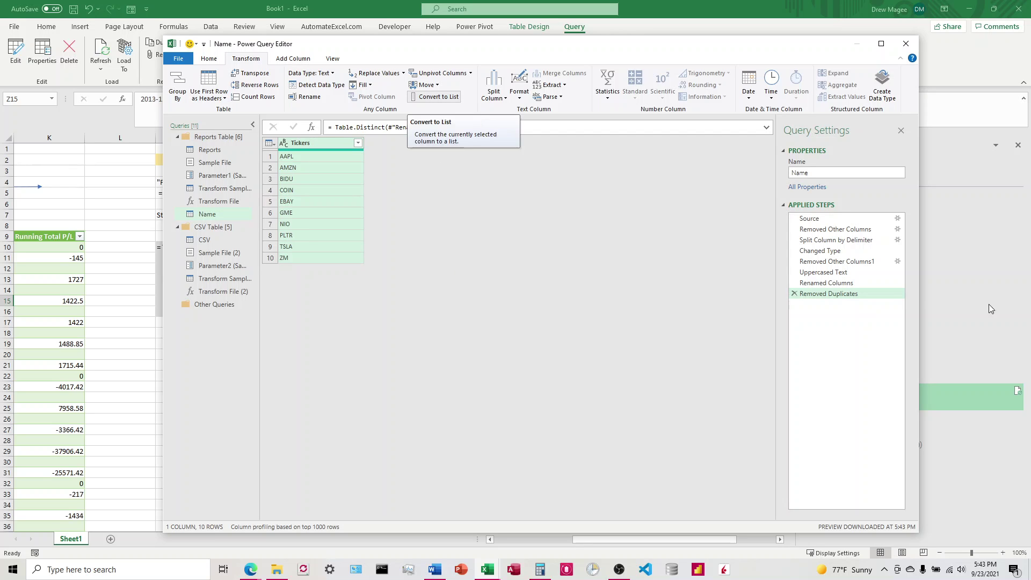
click(442, 100)
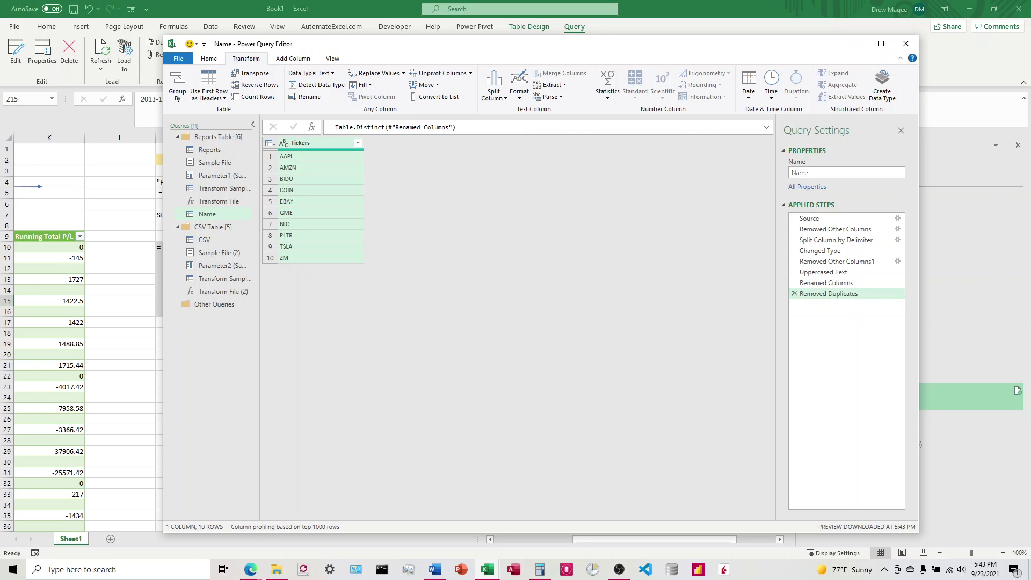
click(434, 97)
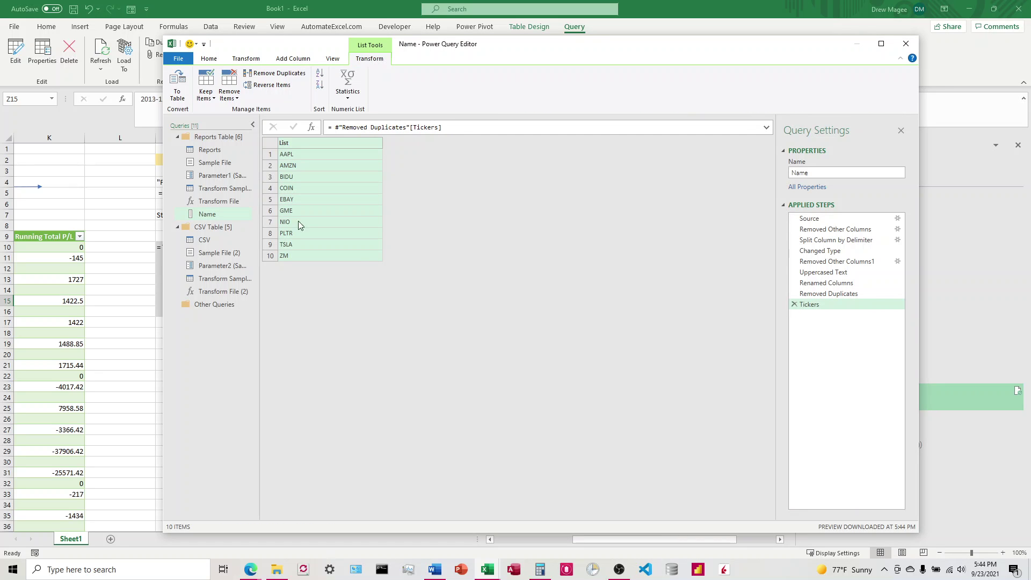
- Rename the query TickersInStrategyReport and switch to the CSV stock price query
double_click(829, 172)
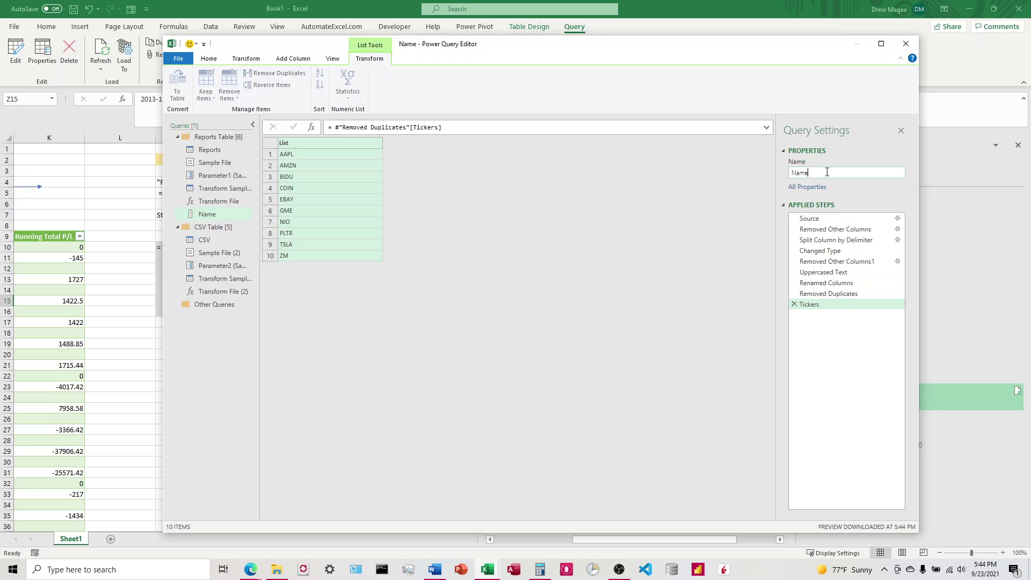
text(TickersInStrategyReport)
key(Return)
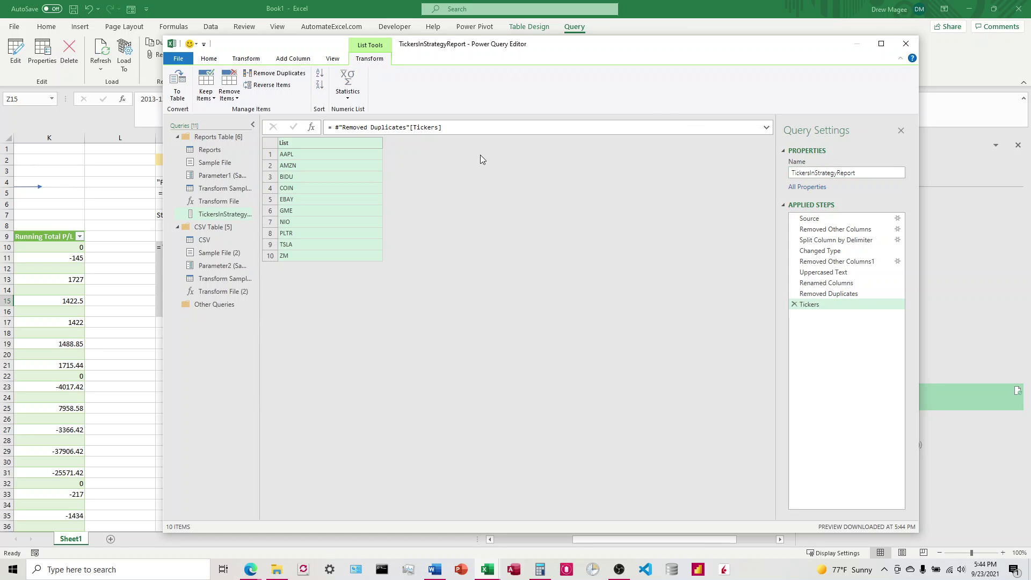
click(207, 240)
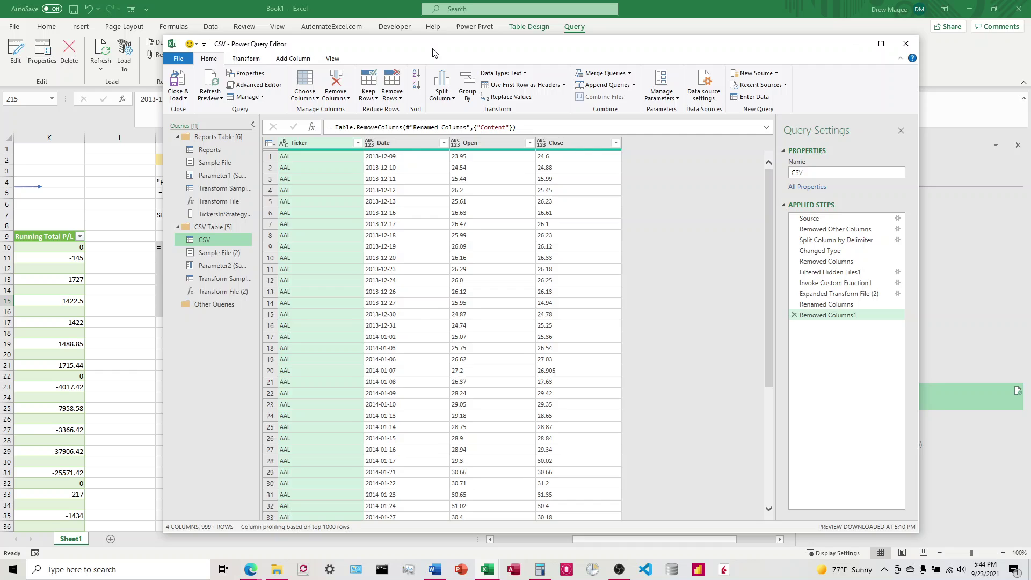
drag(433, 47, 1030, 79)
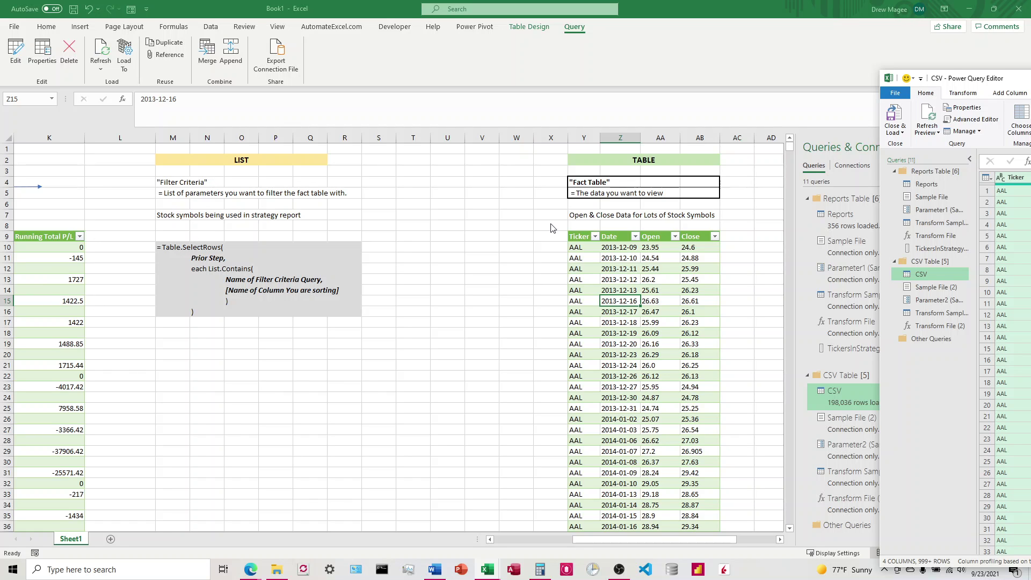
drag(967, 78, 442, 77)
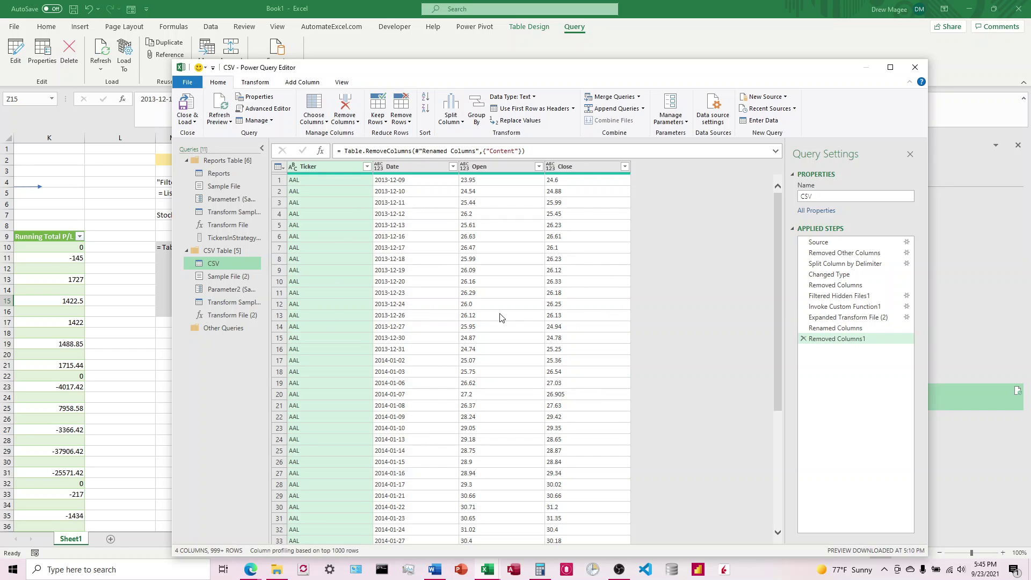
- Review the CSV query's Applied Steps from Source to Removed Columns1, then open its M code in the Advanced Editor
click(832, 243)
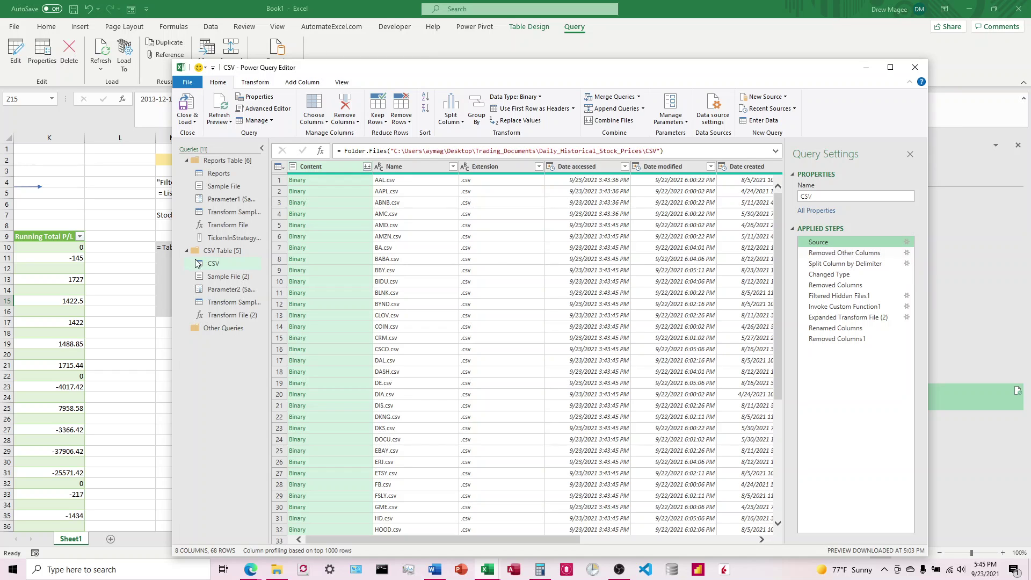
click(843, 254)
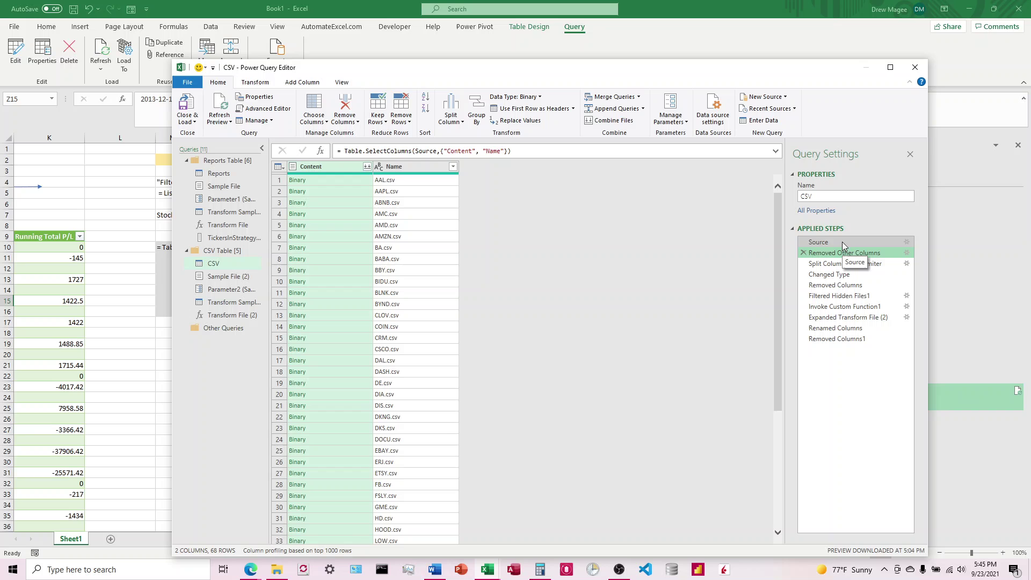
click(838, 264)
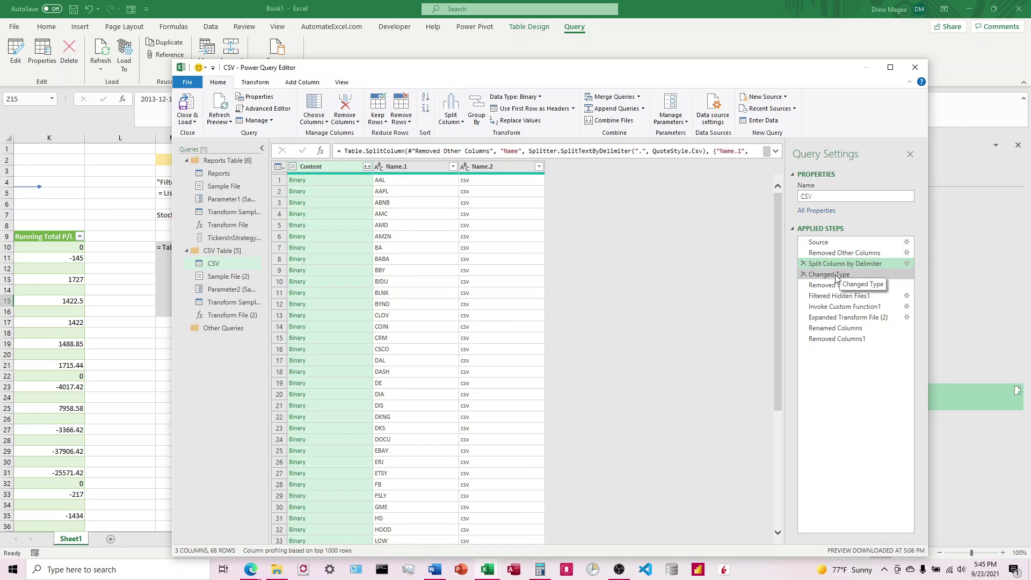
click(831, 275)
click(835, 285)
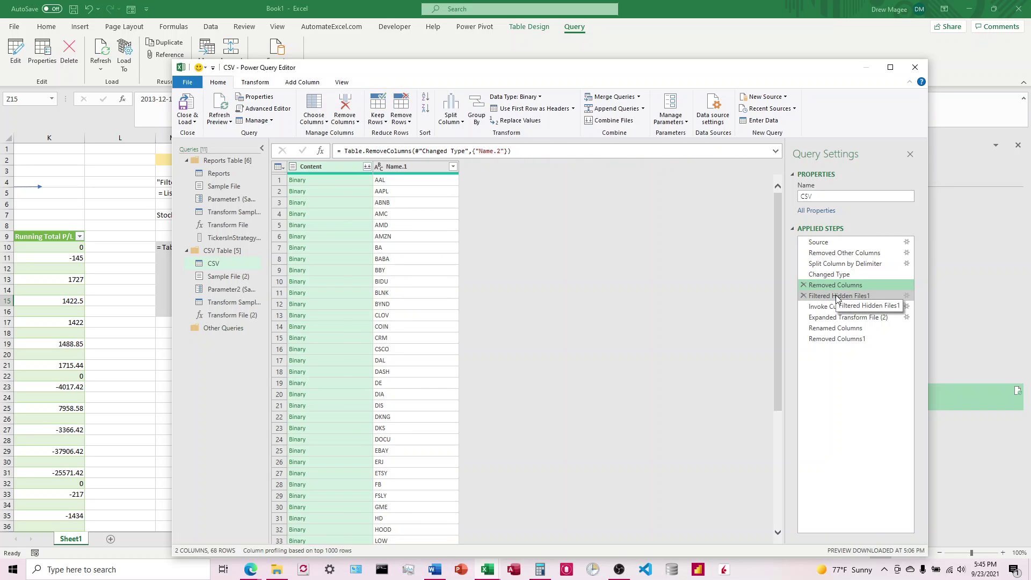
click(837, 296)
click(838, 306)
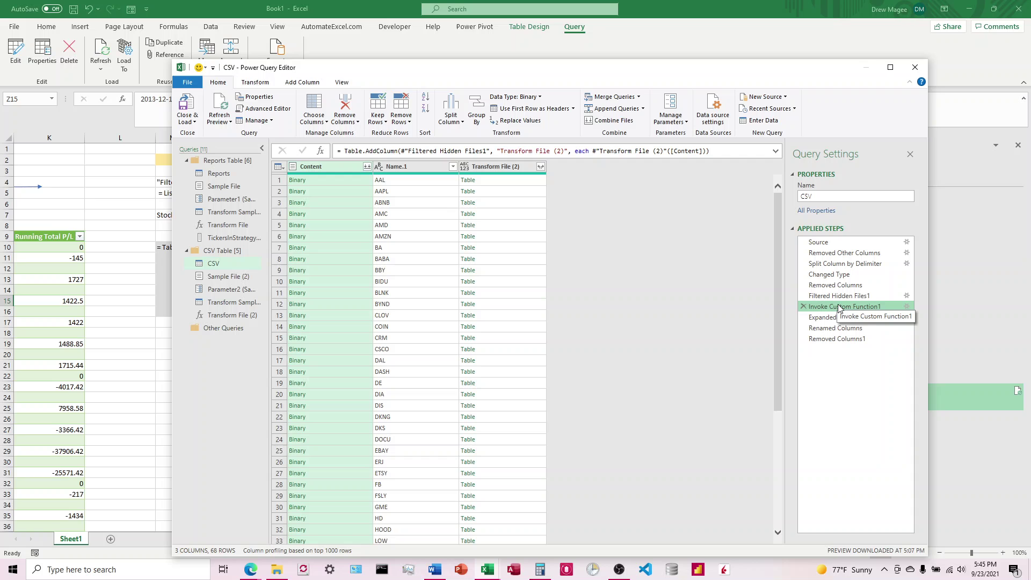
click(838, 296)
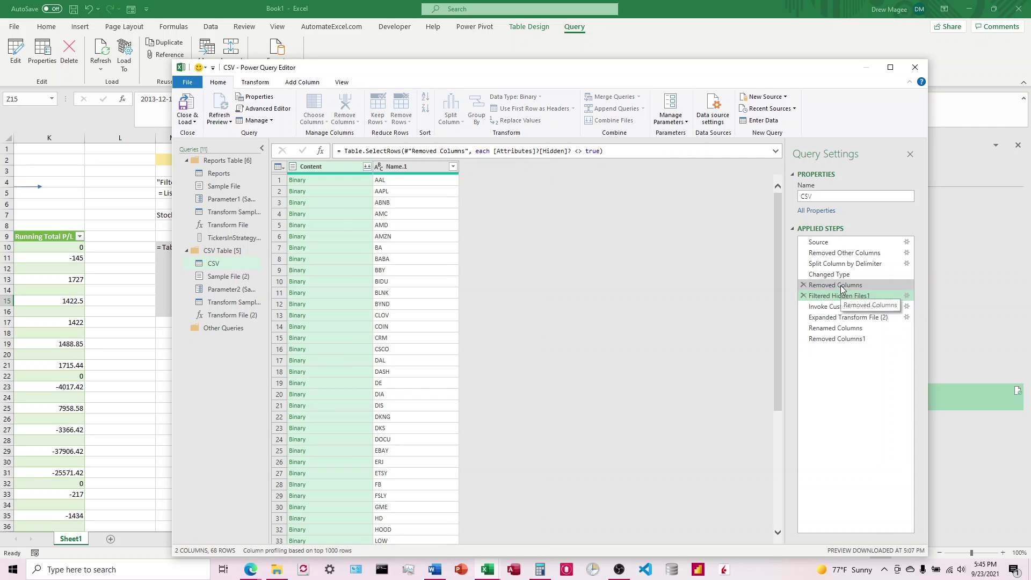
click(838, 285)
click(836, 296)
click(838, 307)
click(843, 317)
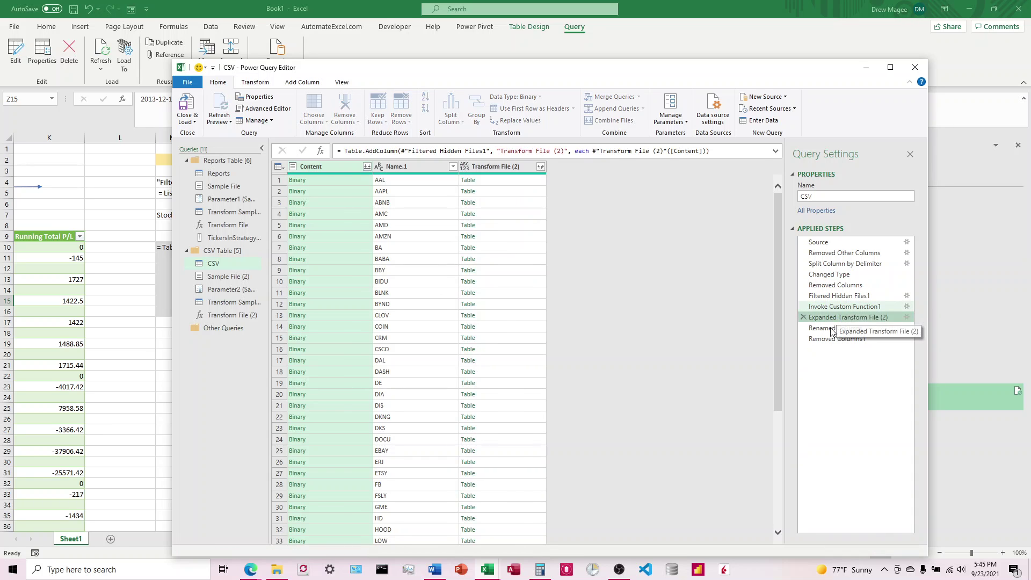
click(836, 328)
click(826, 338)
click(830, 274)
click(838, 264)
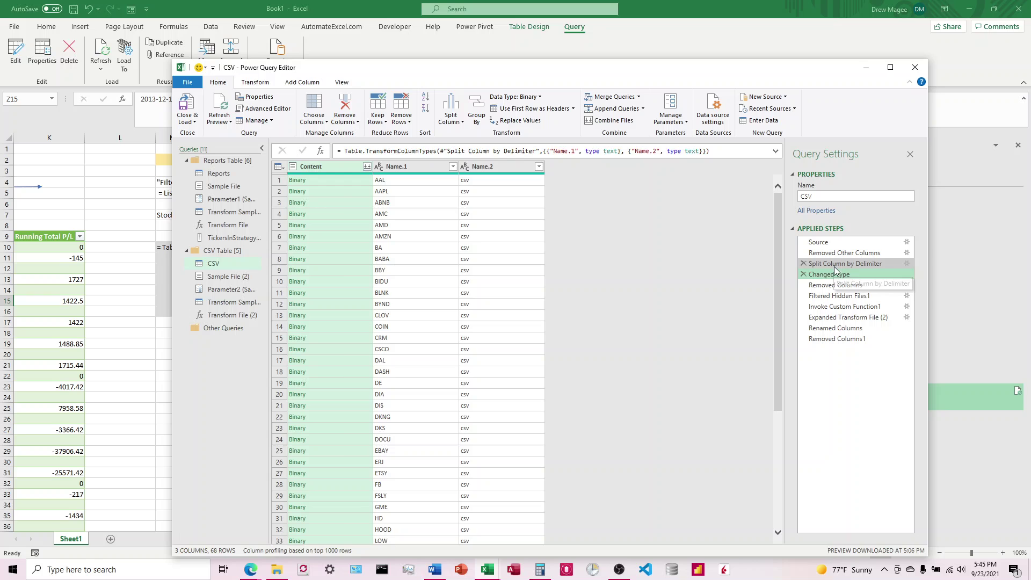
click(837, 253)
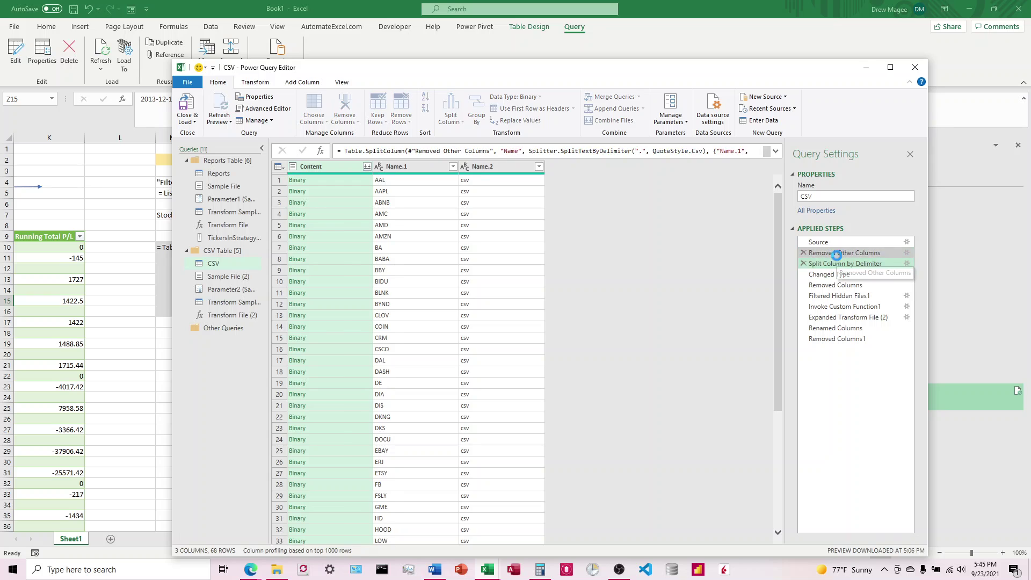
click(833, 285)
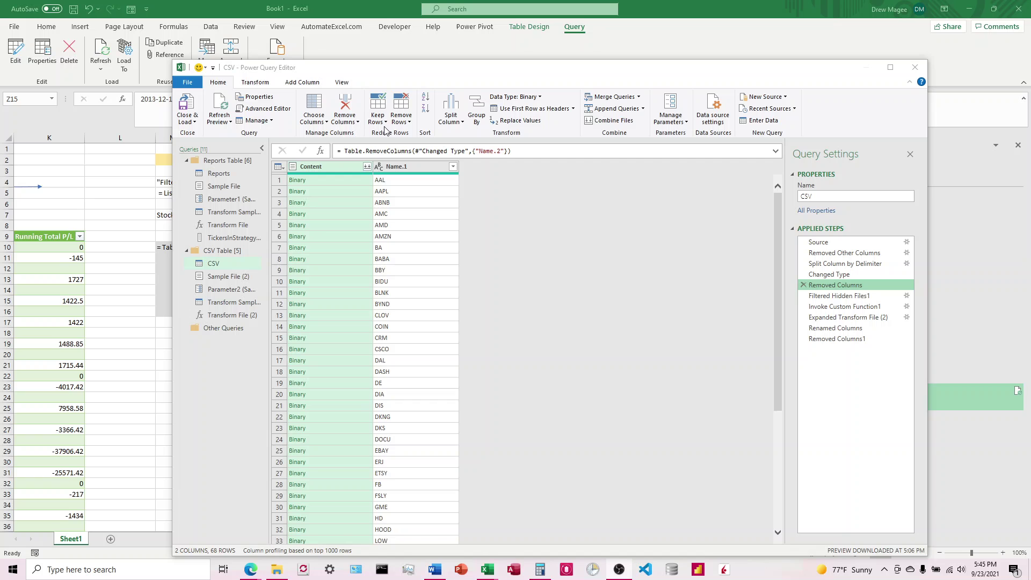
click(262, 110)
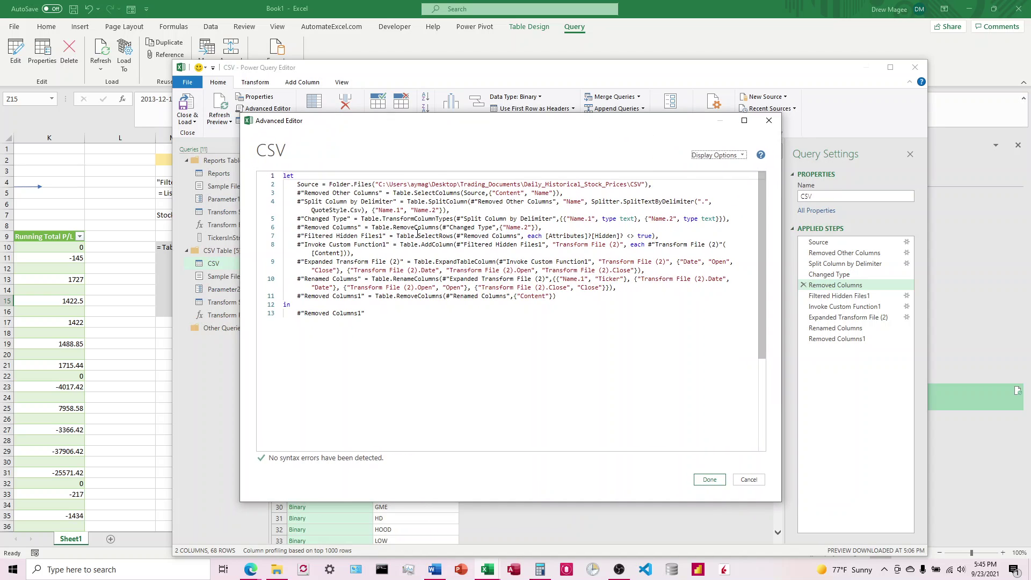
- Insert a new #"Removing Unused Tickers" = line after the Removed Columns step
click(541, 226)
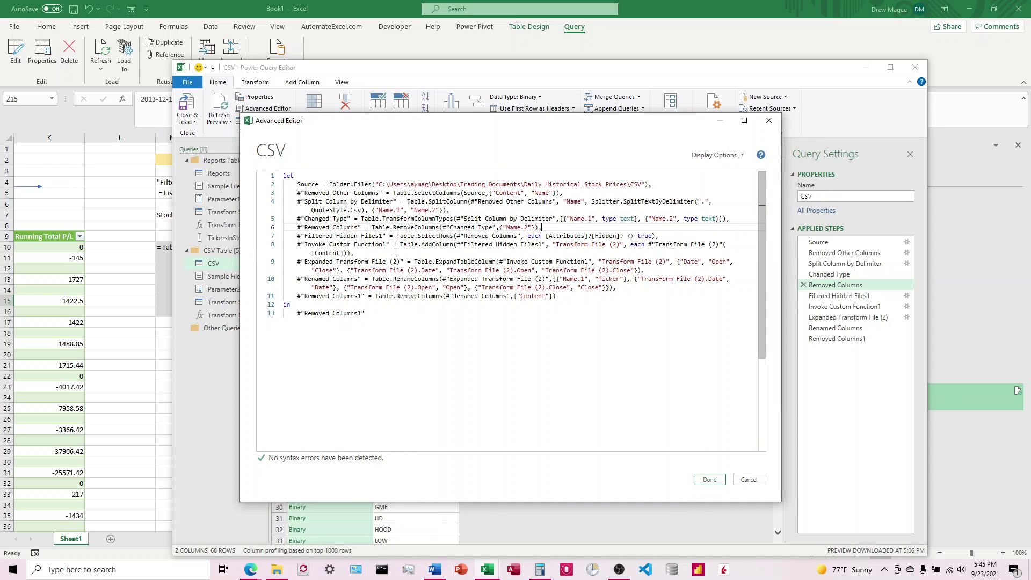
drag(301, 239, 383, 238)
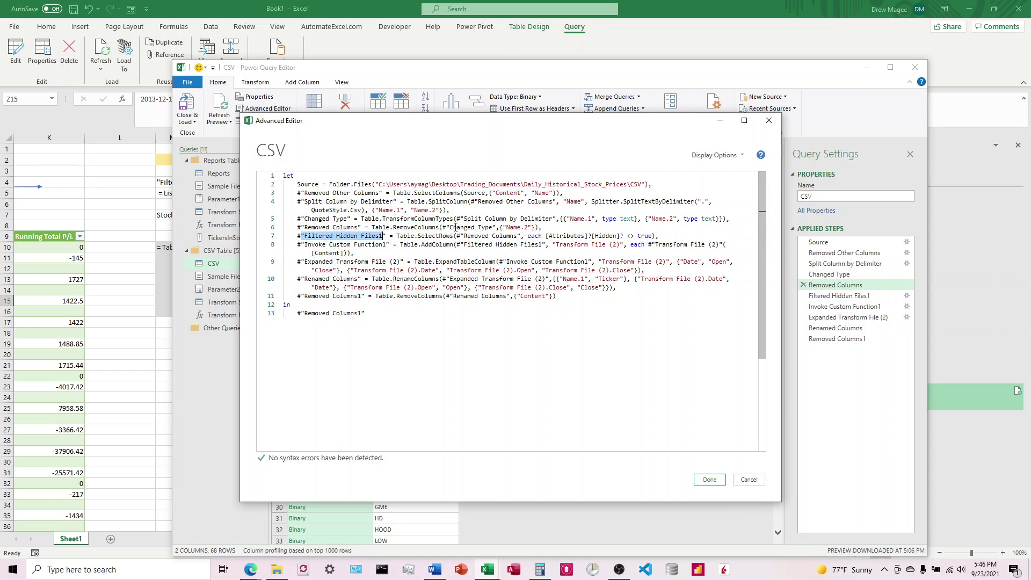
click(547, 235)
click(563, 226)
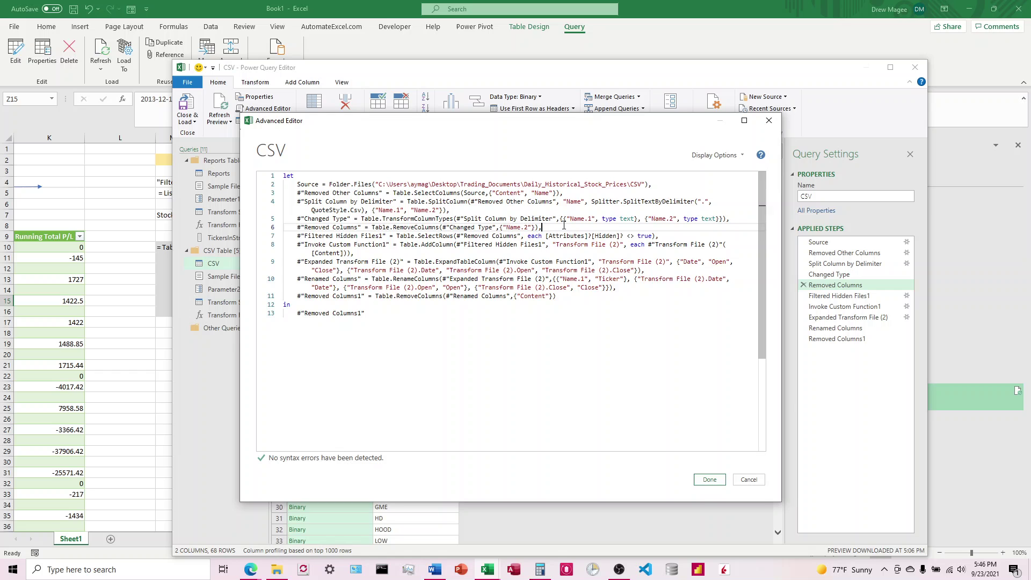
key(Return)
text(#)
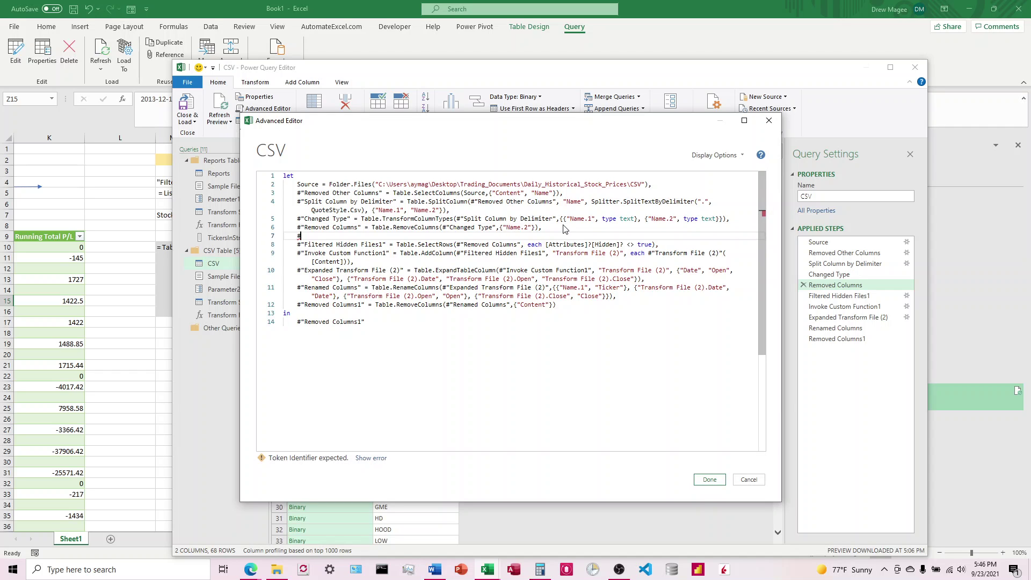
text(")
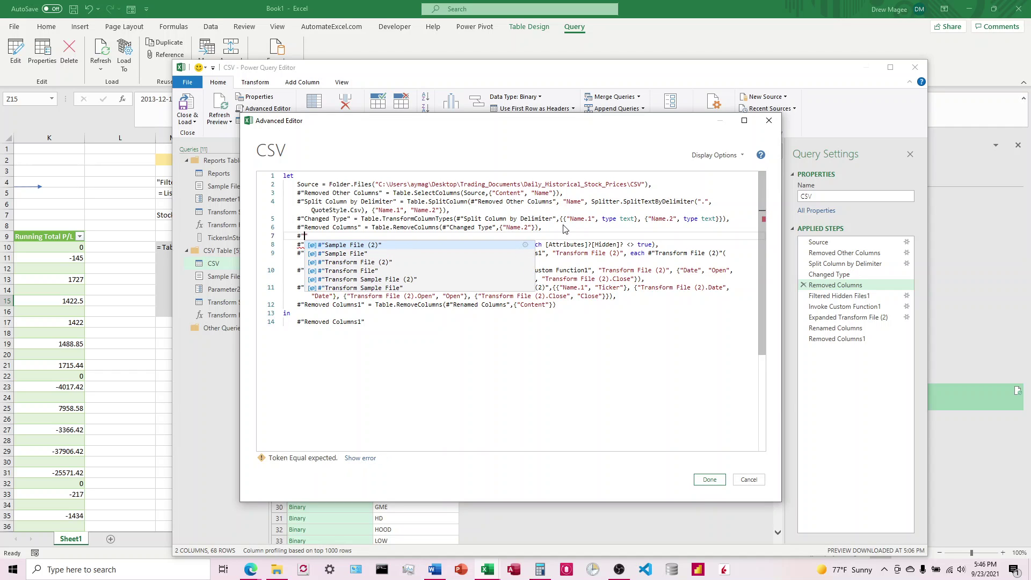
text(Rem)
text(oving Unuse)
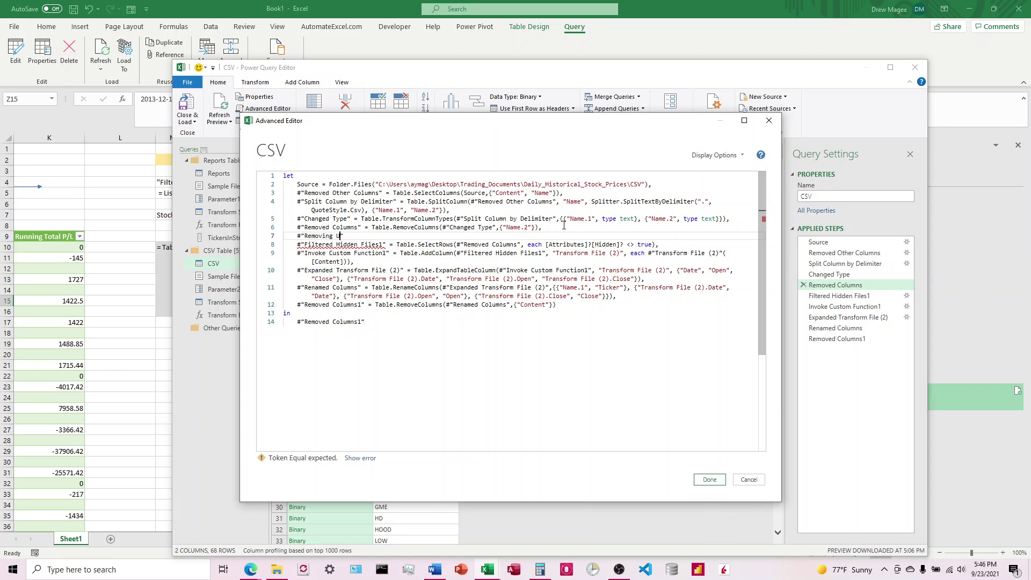
text(d Tickers" =)
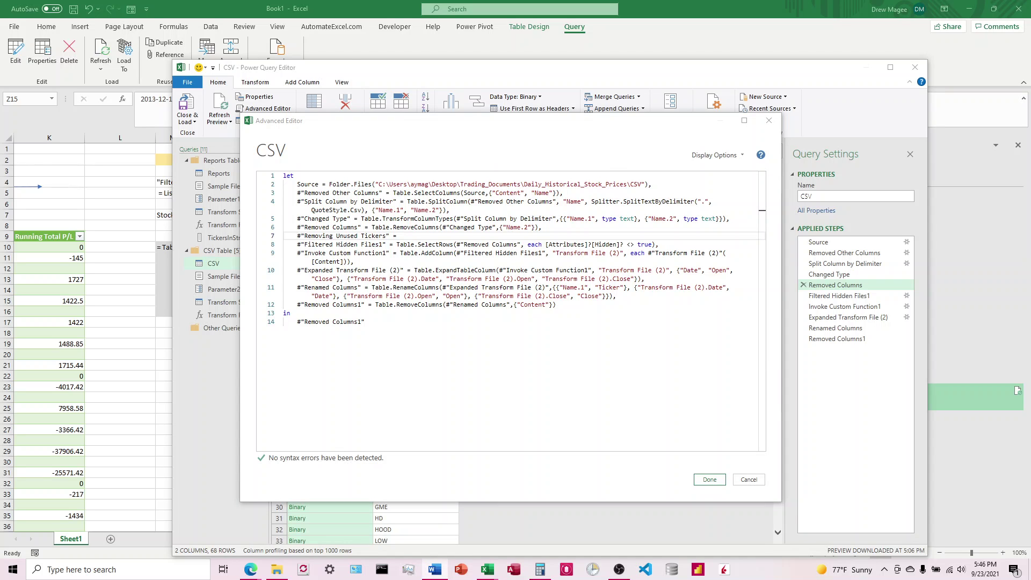
click(444, 320)
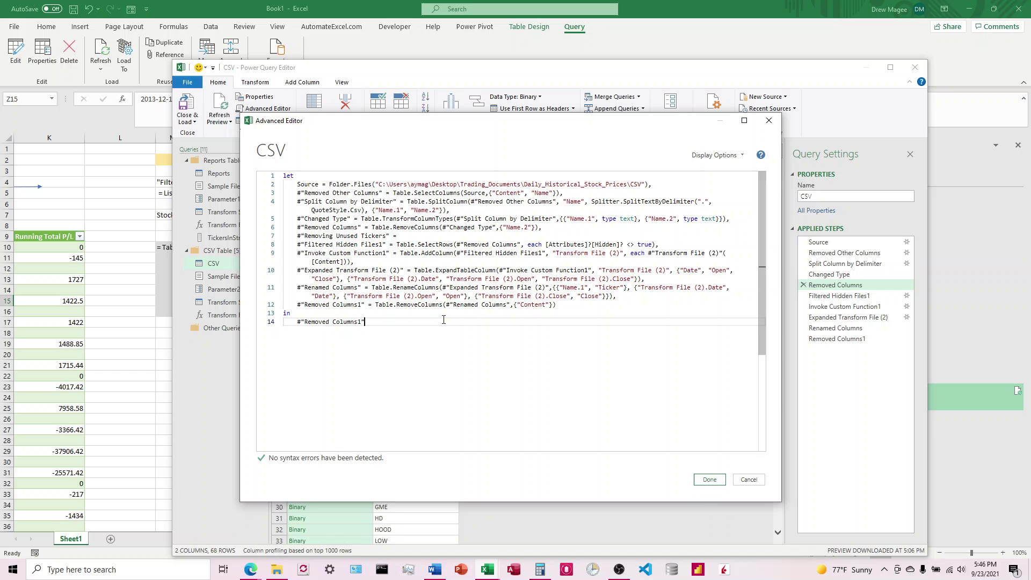
click(398, 258)
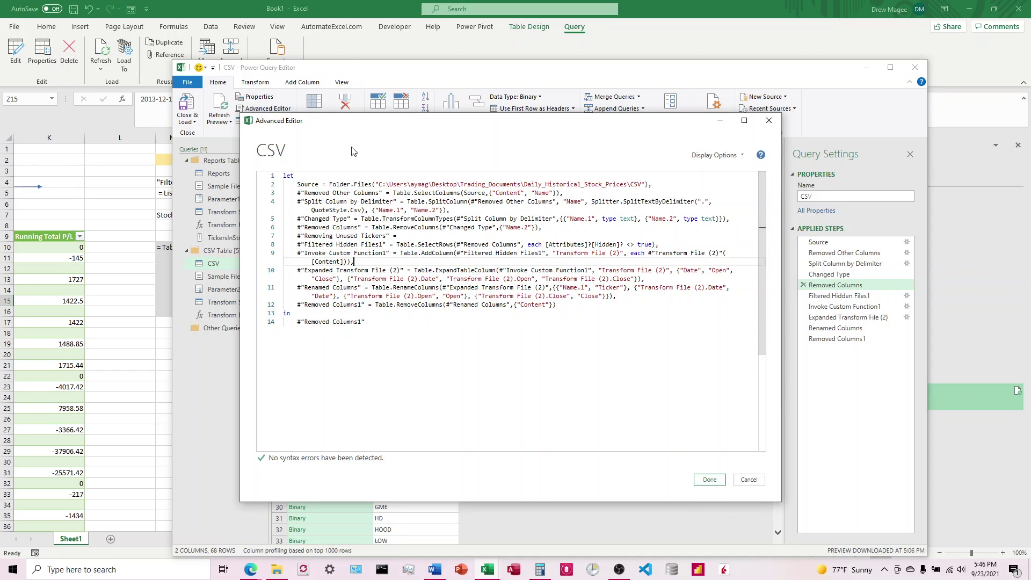
click(415, 235)
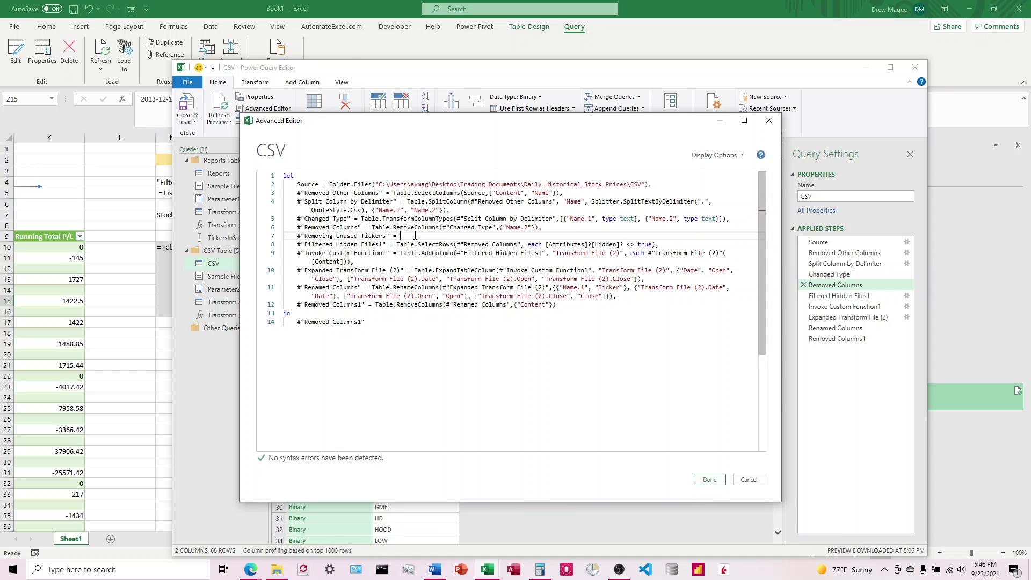
- Start the step with Table.SelectRows(#"Removed Columns" as its source table
text(Table)
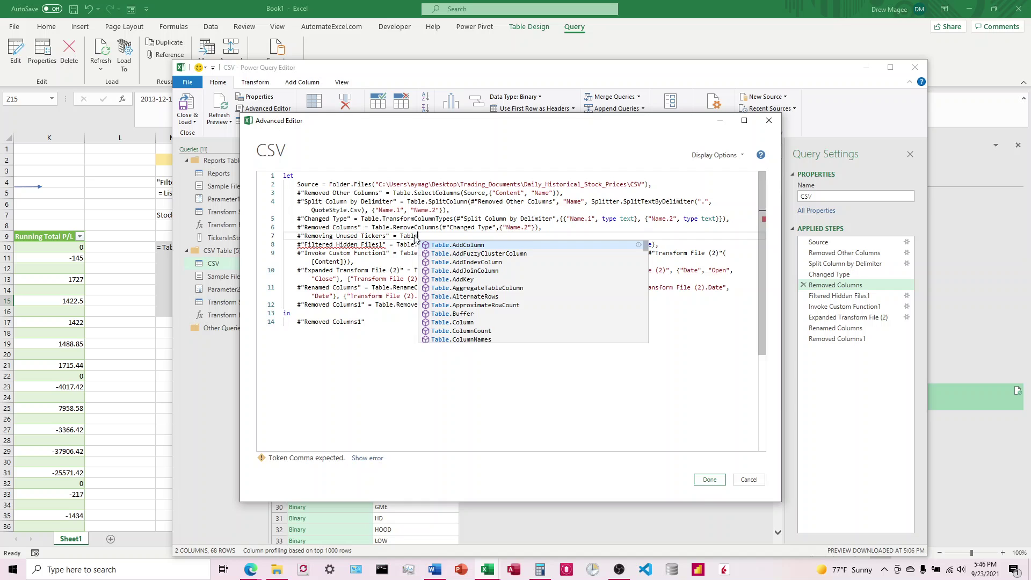
text(.SelectR)
key(Tab)
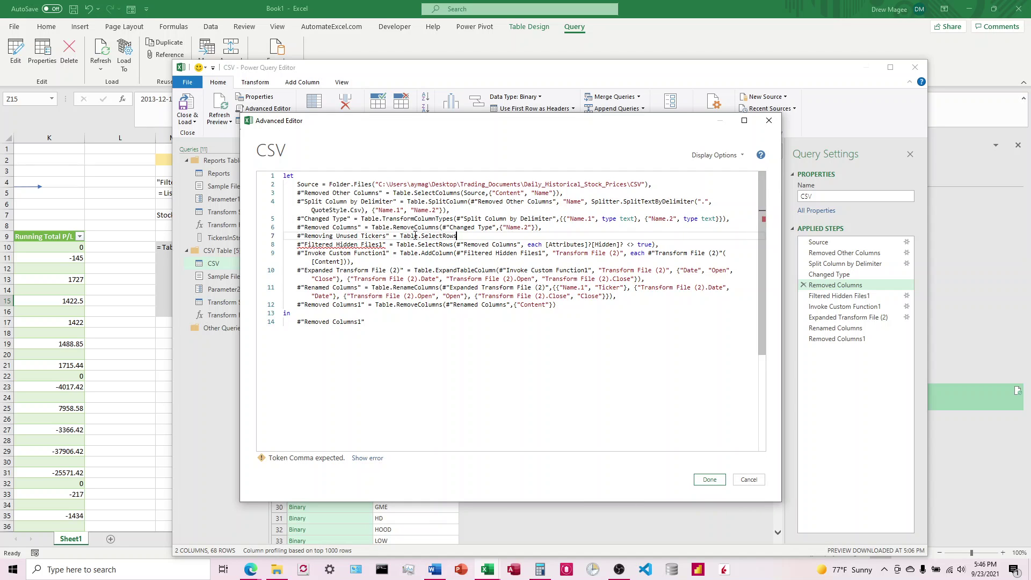
text((#)
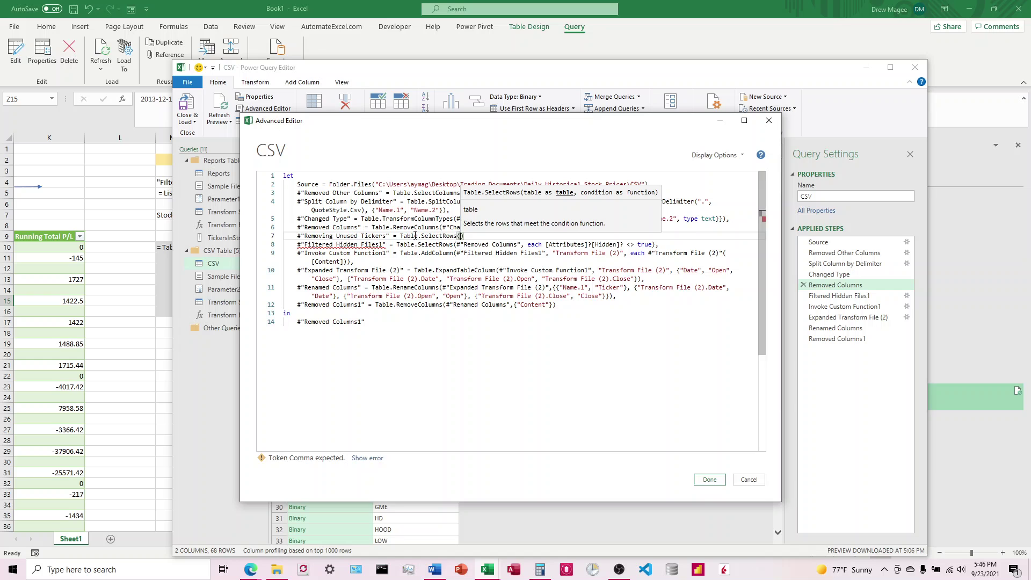
text(")
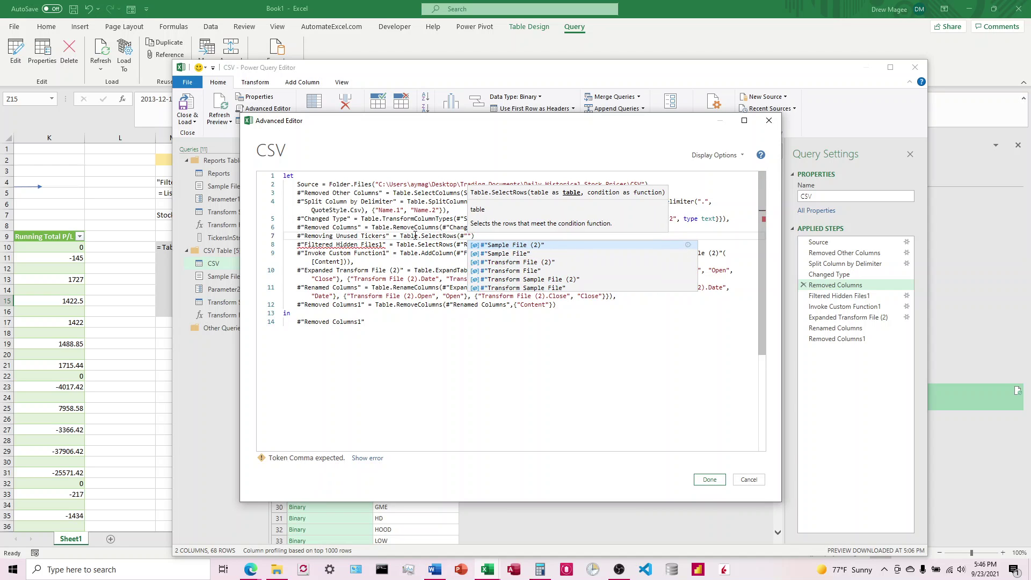
text(Transform)
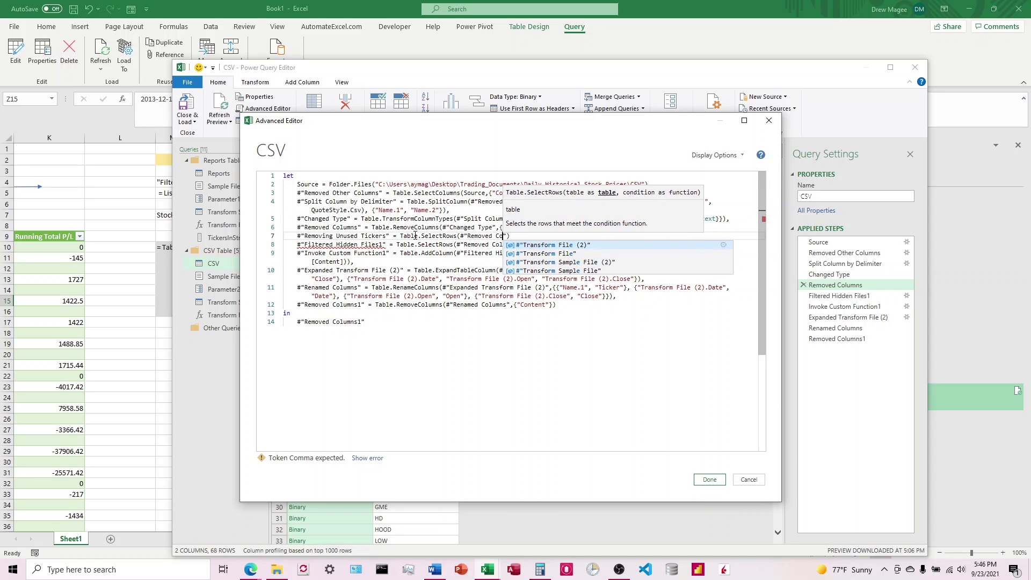
key(Tab)
key(BackSpace)
key(BackSpace)
key(BackSpace)
key(BackSpace)
key(BackSpace)
key(BackSpace)
key(BackSpace)
key(BackSpace)
key(BackSpace)
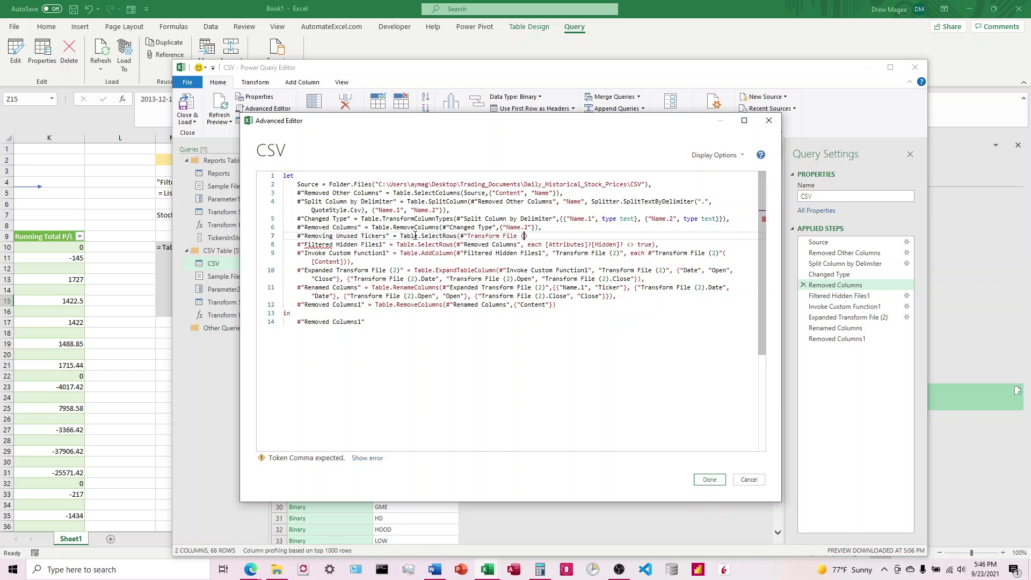
key(BackSpace)
key(BackSpace)
key(BackSpace)
key(BackSpace)
key(BackSpace)
key(BackSpace)
key(BackSpace)
key(BackSpace)
key(BackSpace)
key(BackSpace)
text(Removed Columns")
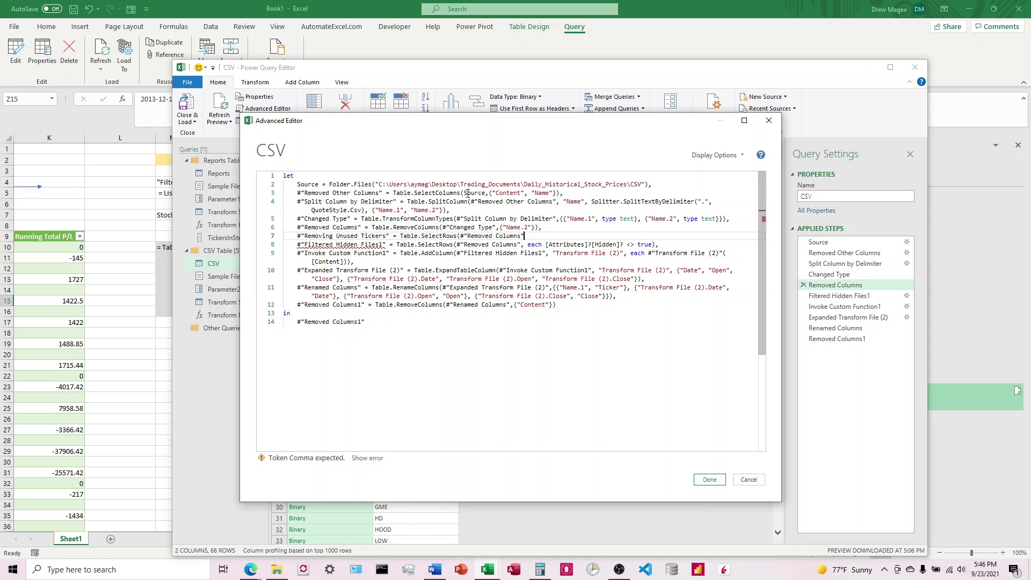
click(490, 244)
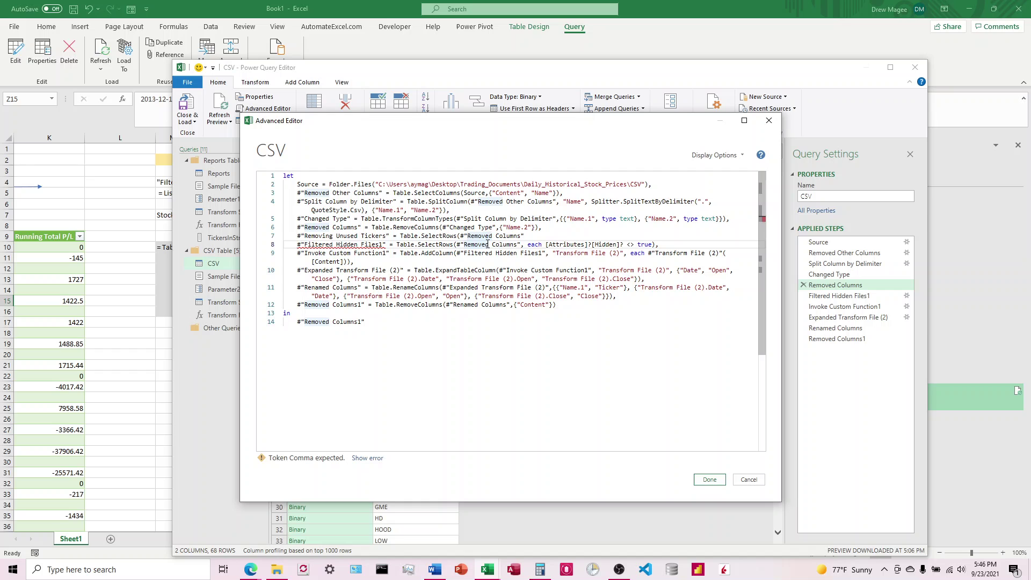
click(528, 238)
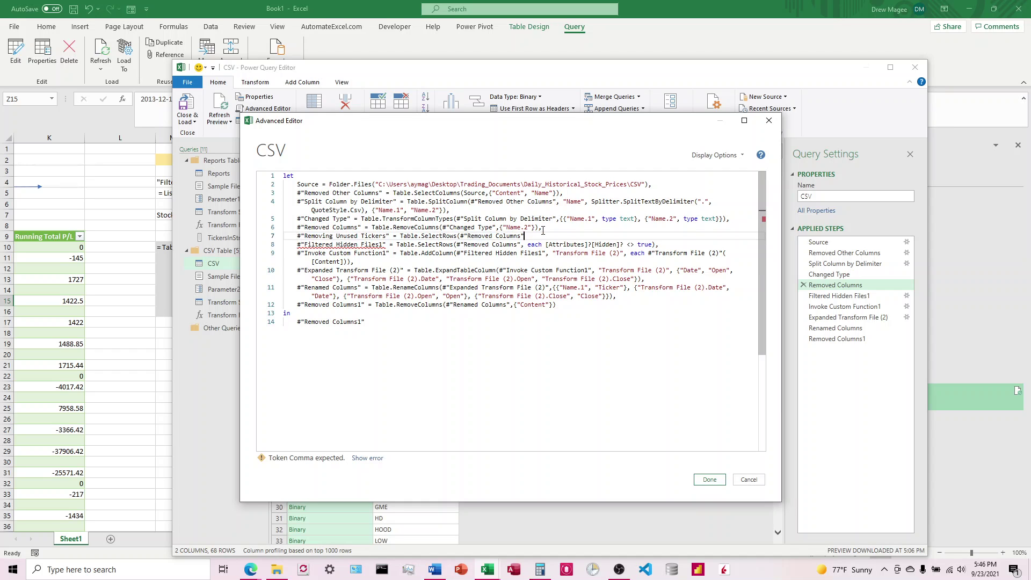
- Add the condition each List.Contains(TickersInStrategyReport,[Tickers]) and close the step
text(, each)
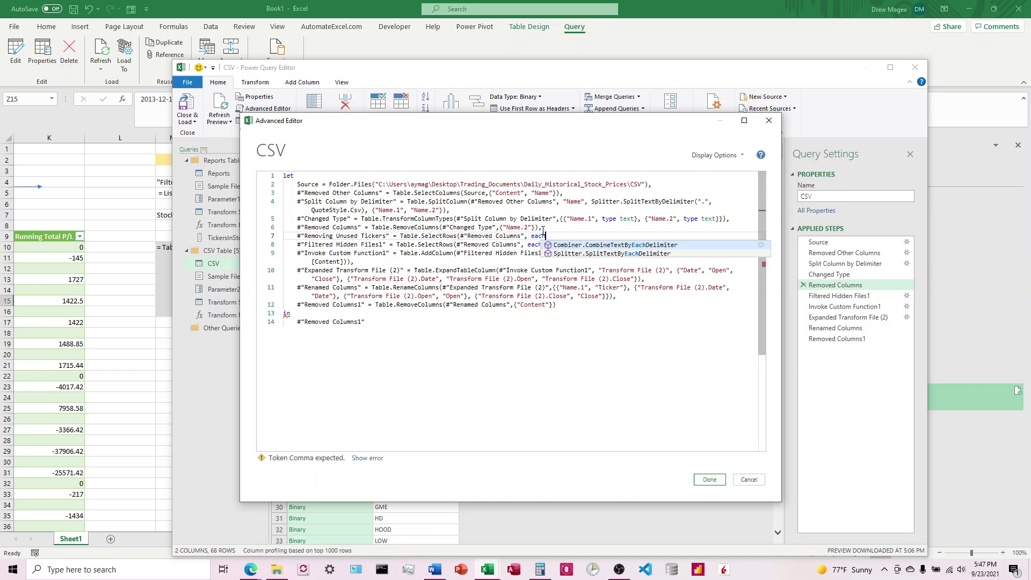
text( List.Contain)
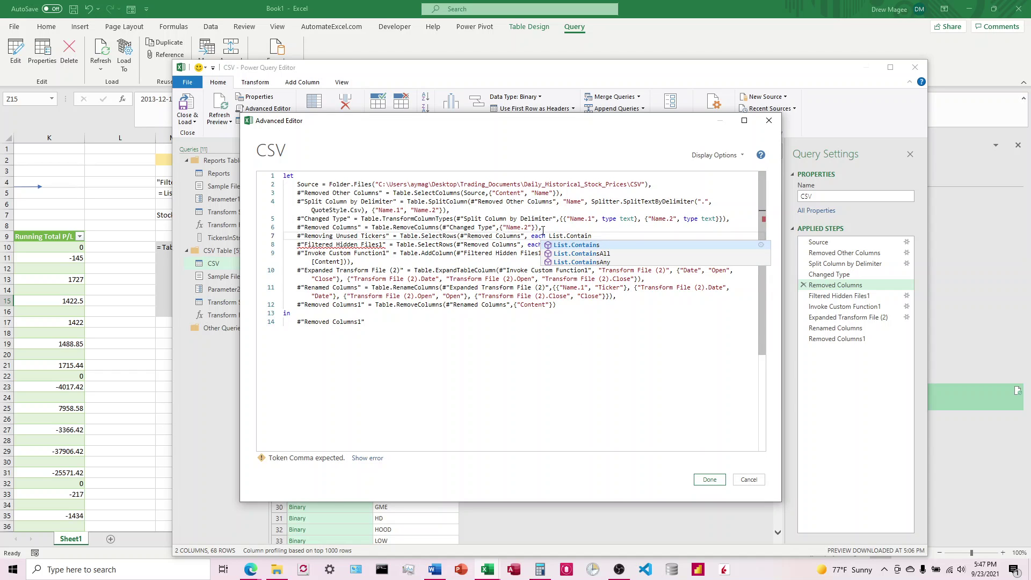
text(s()
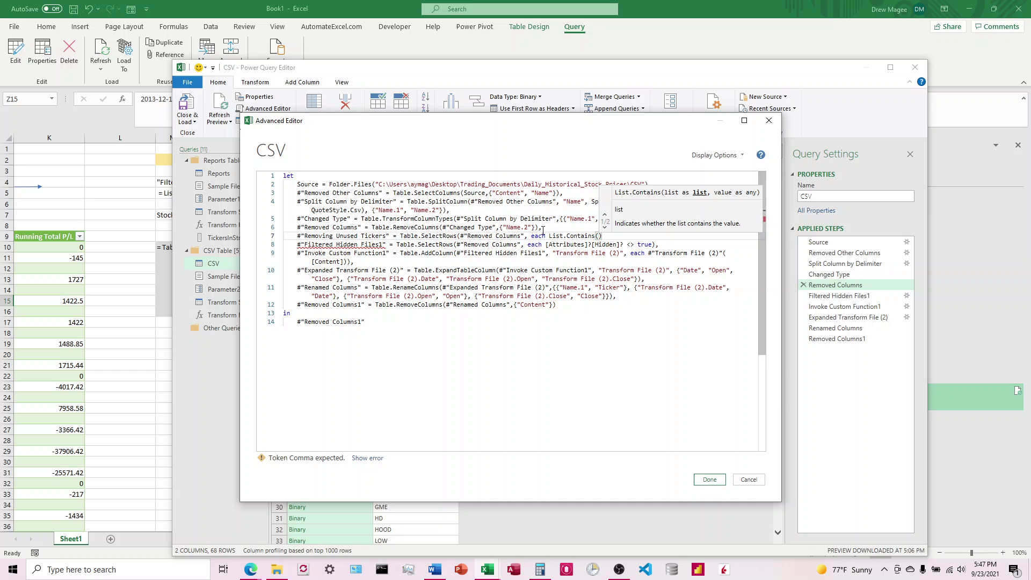
text(TickersIn)
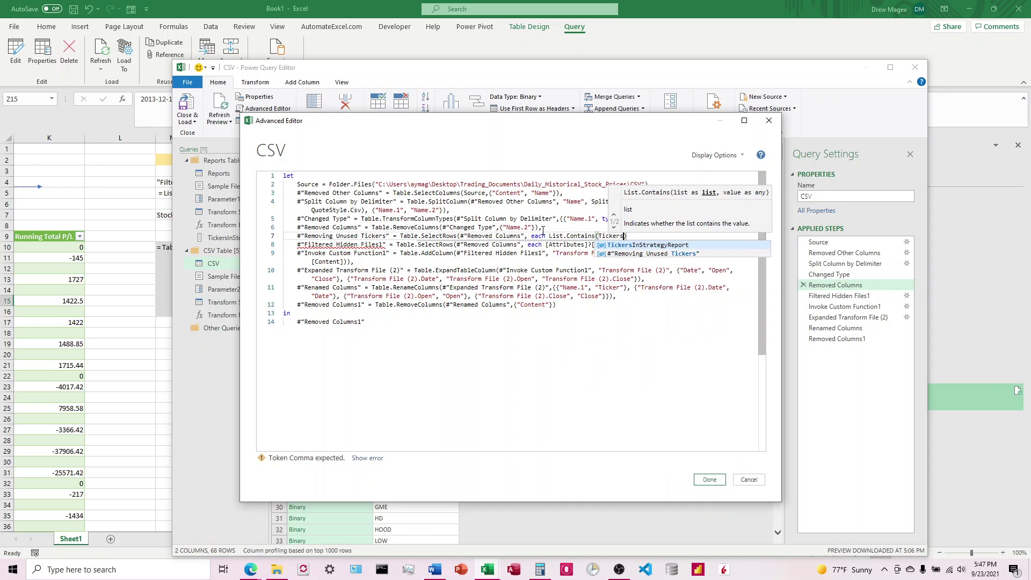
text(St)
key(Tab)
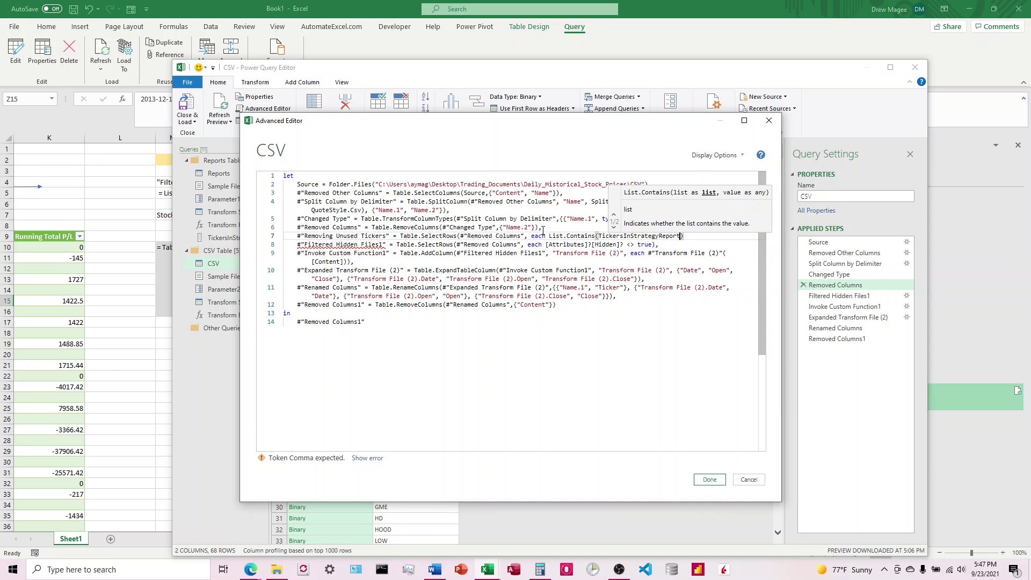
text(,)
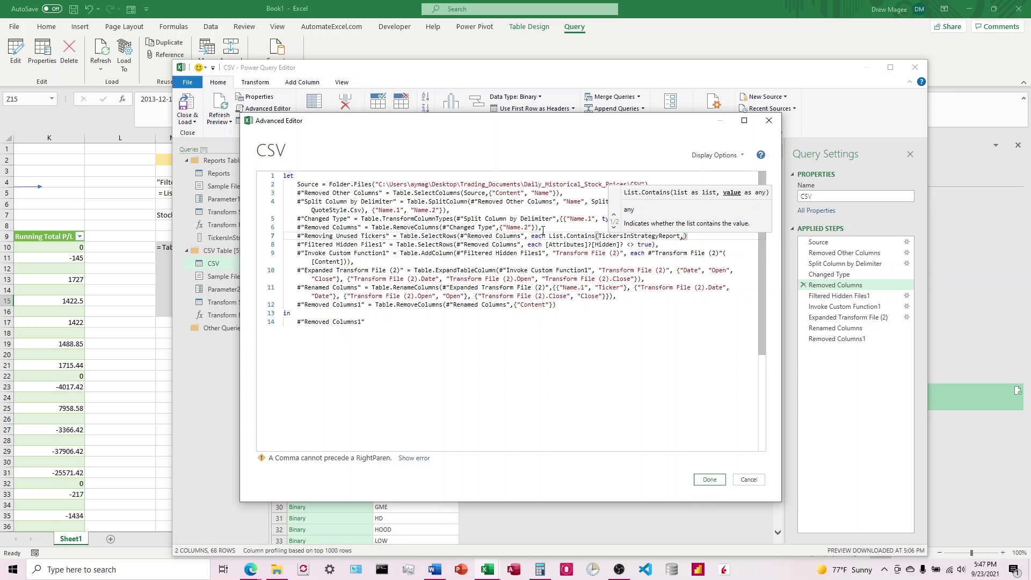
text([)
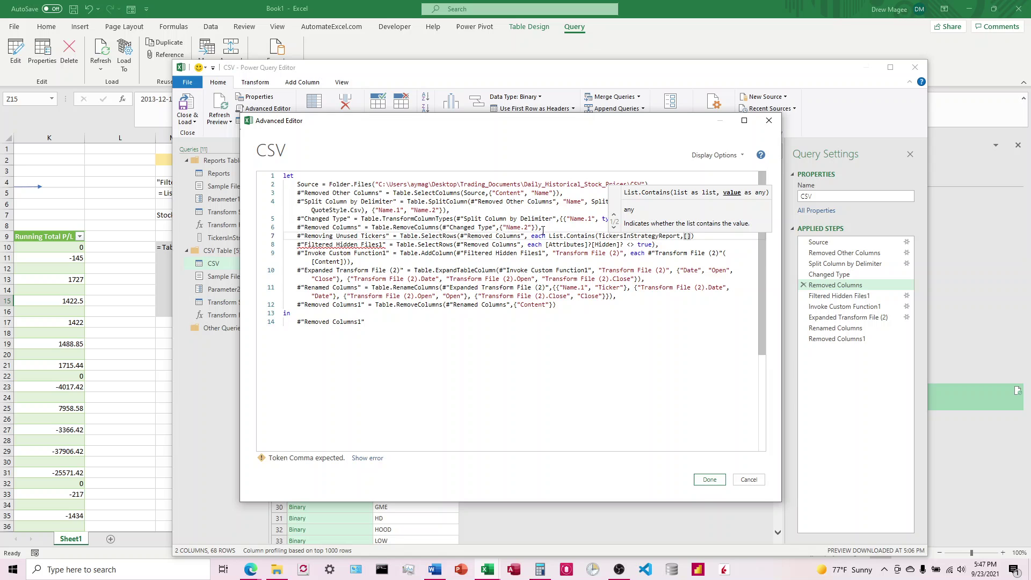
text(Tickers])
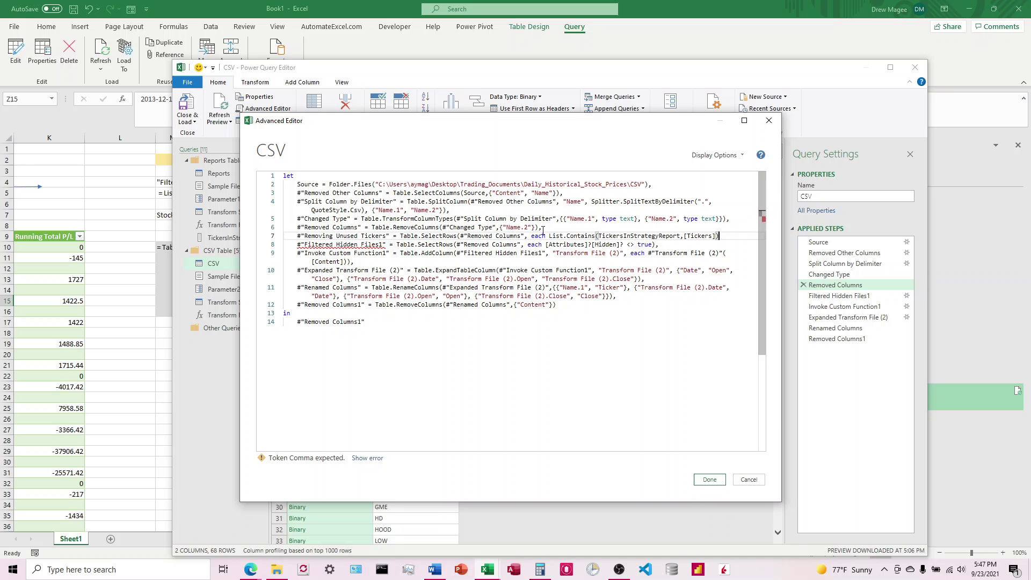
text(),)
- Point the Filtered Hidden Files1 step to #"Removing Unused Tickers" instead of Removed Columns
click(518, 245)
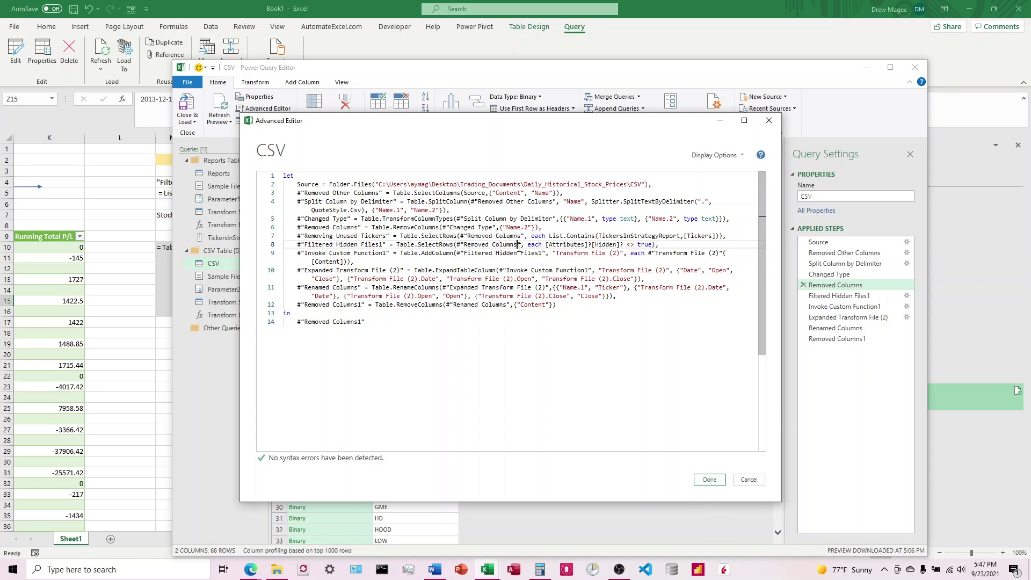
key(BackSpace)
key(BackSpace)
key(BackSpace)
key(BackSpace)
key(BackSpace)
key(BackSpace)
key(BackSpace)
key(BackSpace)
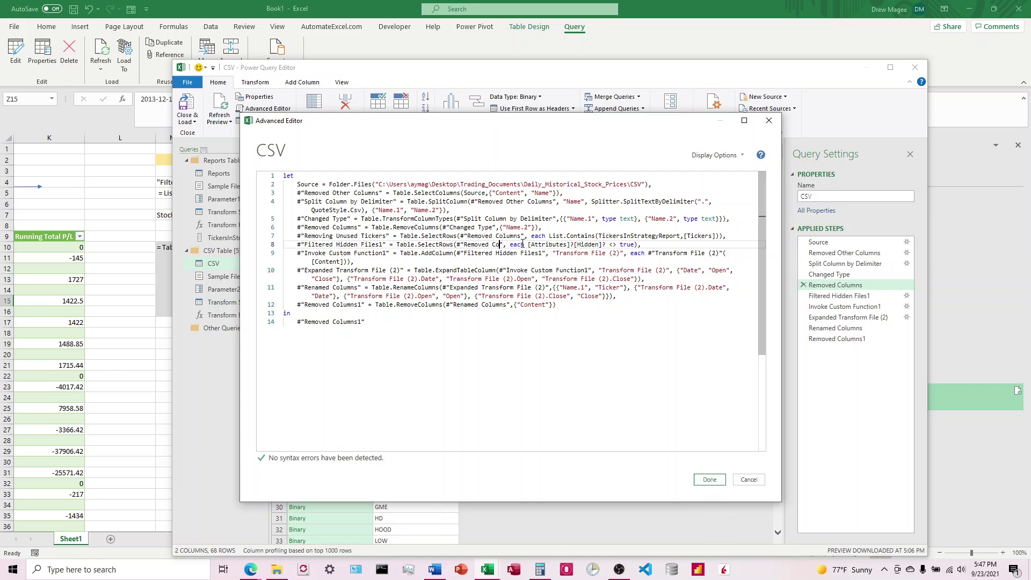
key(BackSpace)
key(BackSpace)
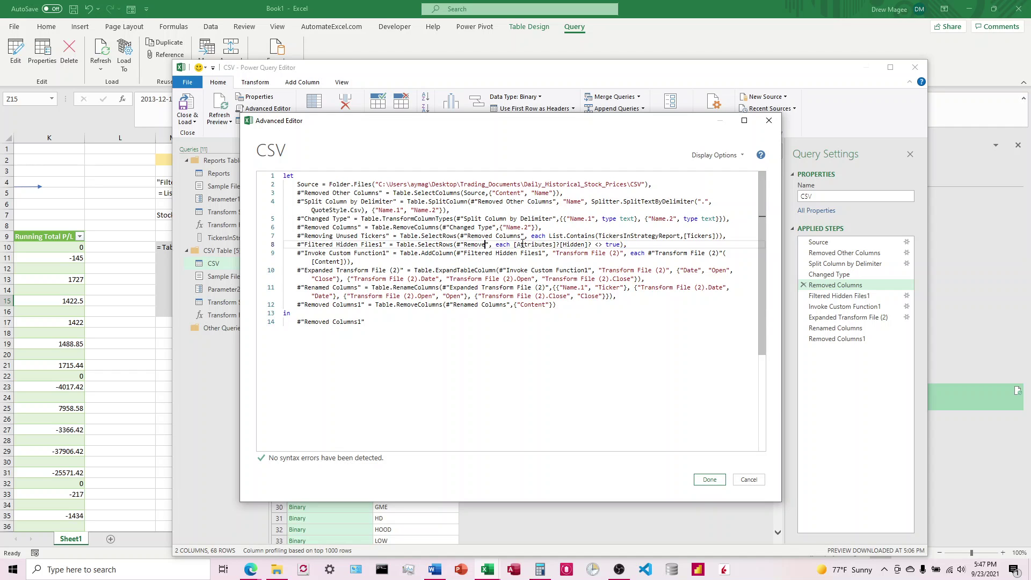
text(ing Un)
key(Tab)
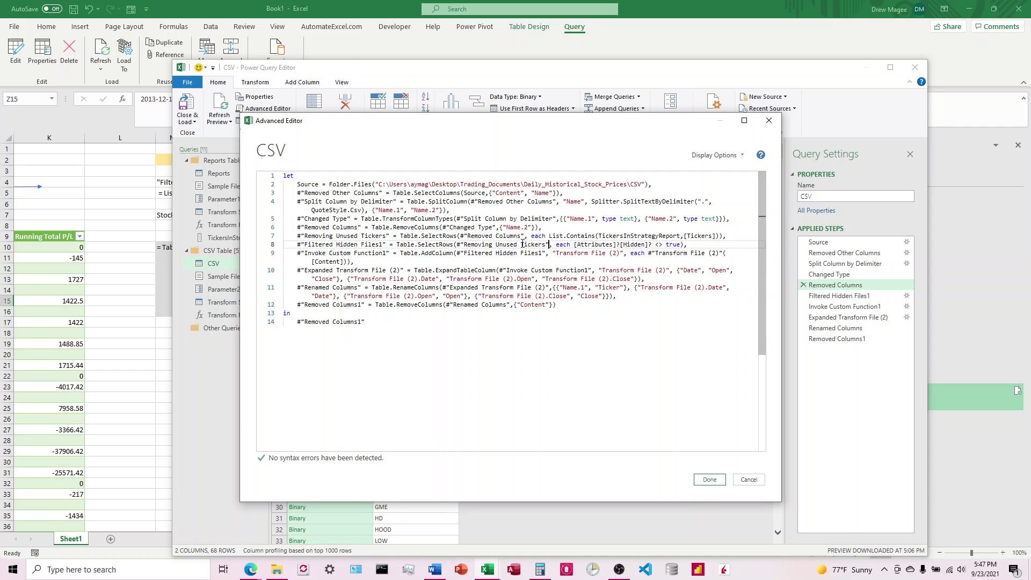
- Apply the code, trace the Tickers error through Changed Type and Removed Columns, and reopen the code
click(711, 479)
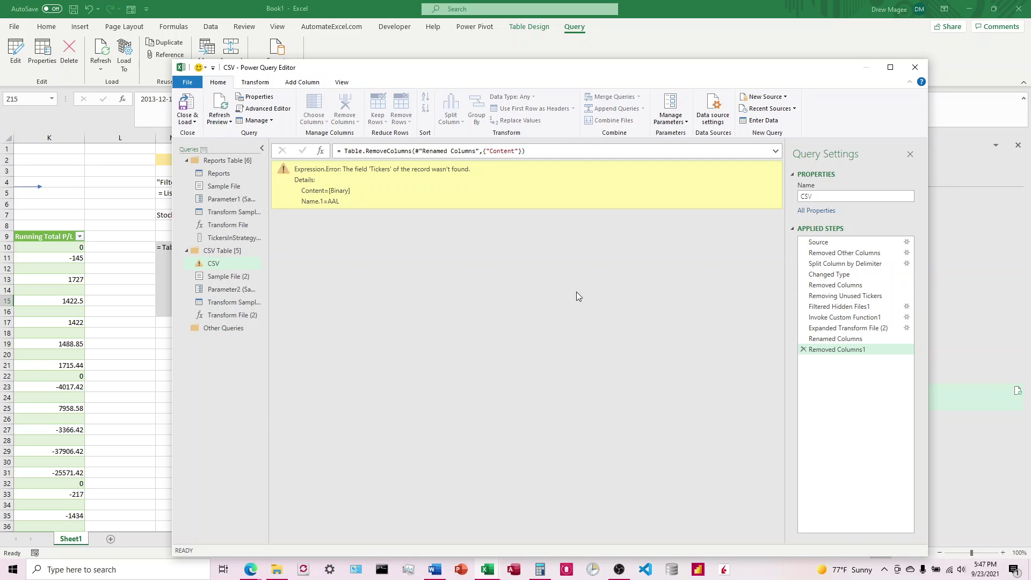
click(855, 276)
click(851, 286)
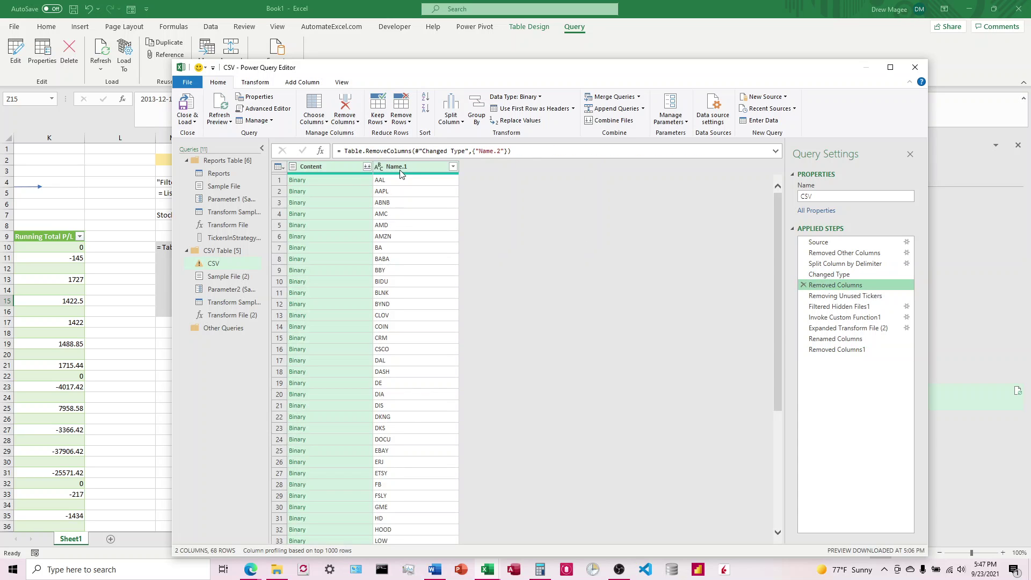
click(844, 296)
click(837, 285)
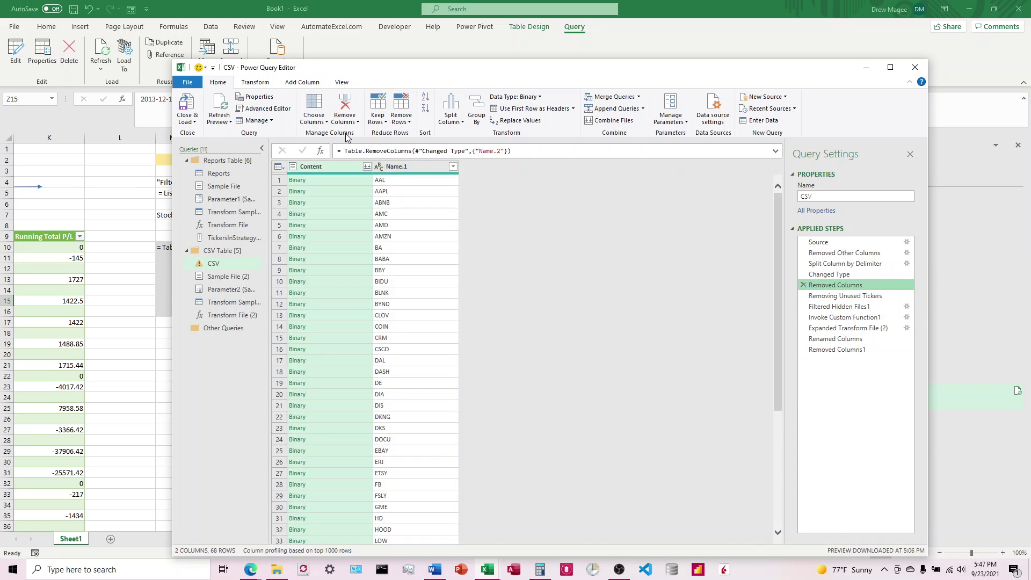
click(263, 107)
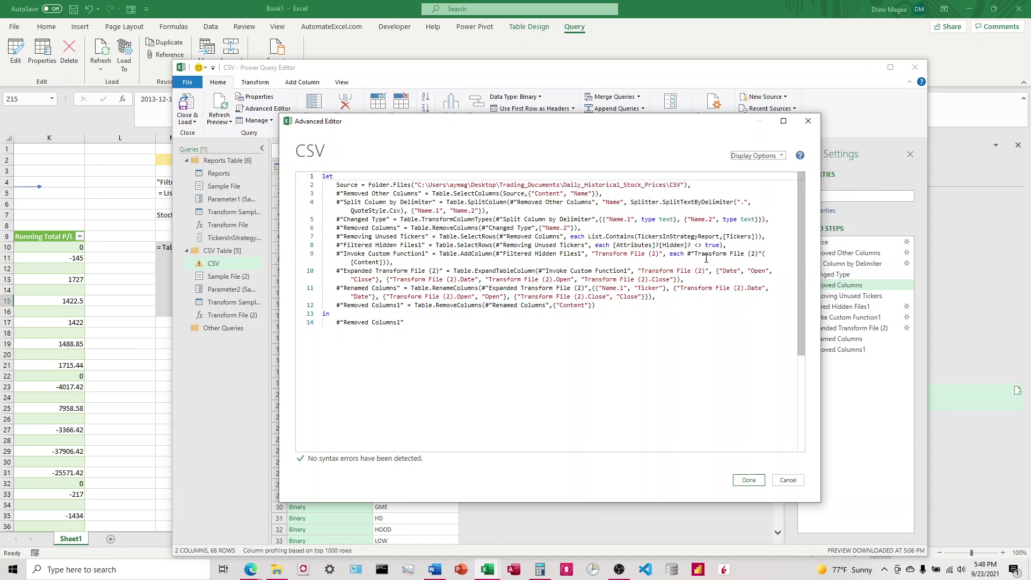
- Replace [Tickers] with [Name.1] in the List.Contains filter and apply the code
click(747, 236)
key(BackSpace)
key(BackSpace)
key(BackSpace)
key(BackSpace)
key(BackSpace)
key(BackSpace)
key(BackSpace)
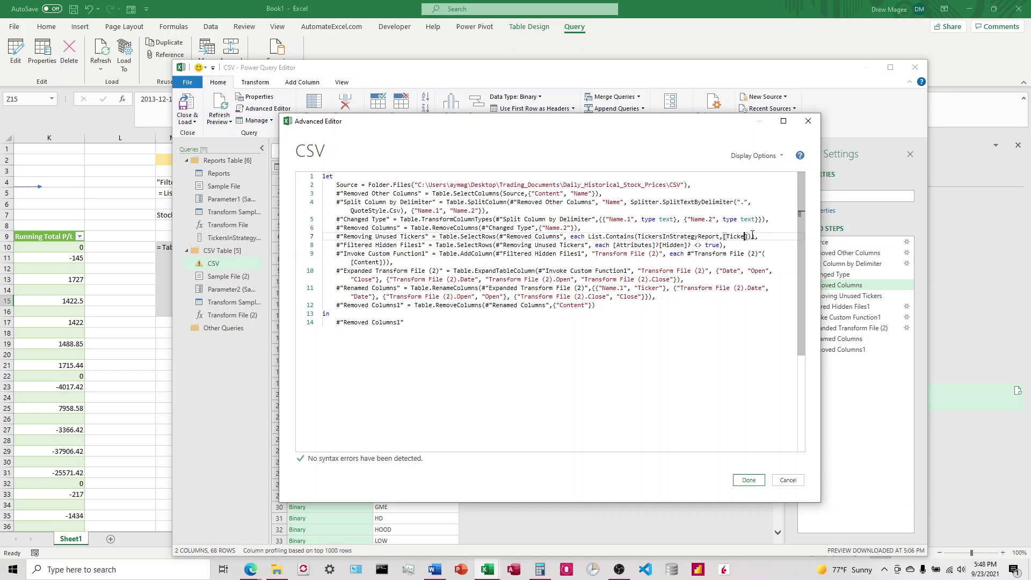
key(BackSpace)
text(Name.1)
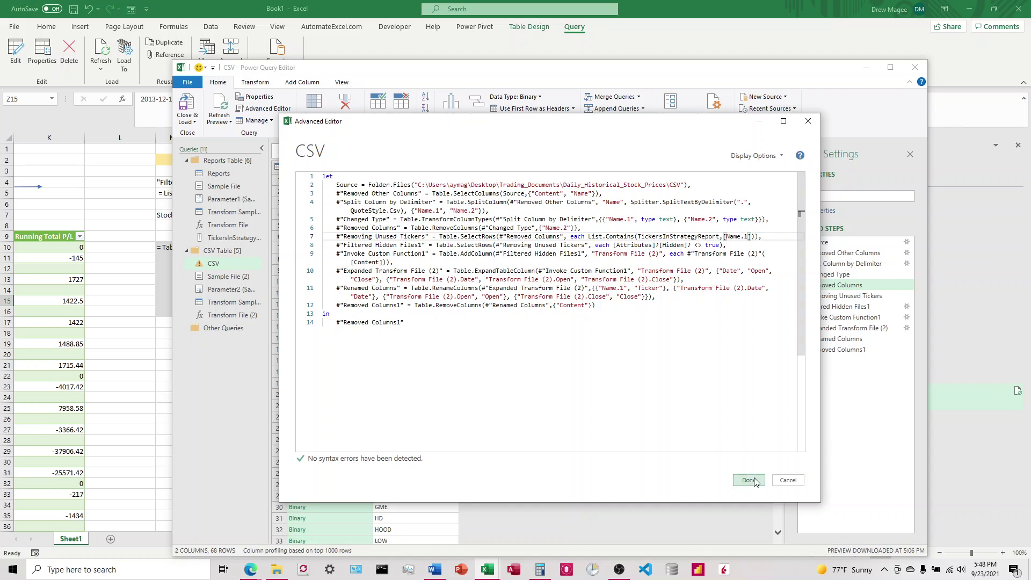
click(749, 480)
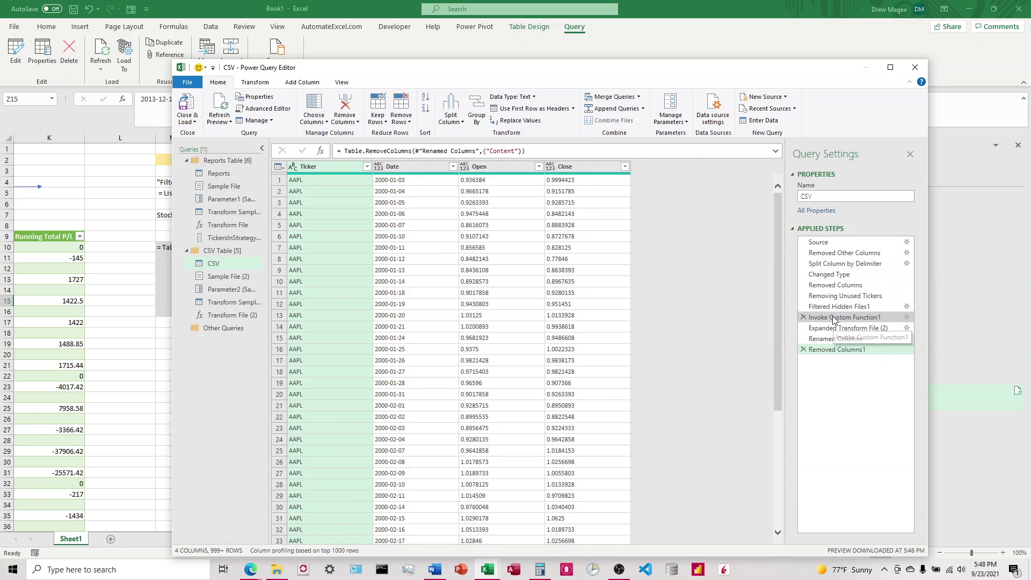
scroll(537, 328, down, 20)
scroll(538, 332, up, 20)
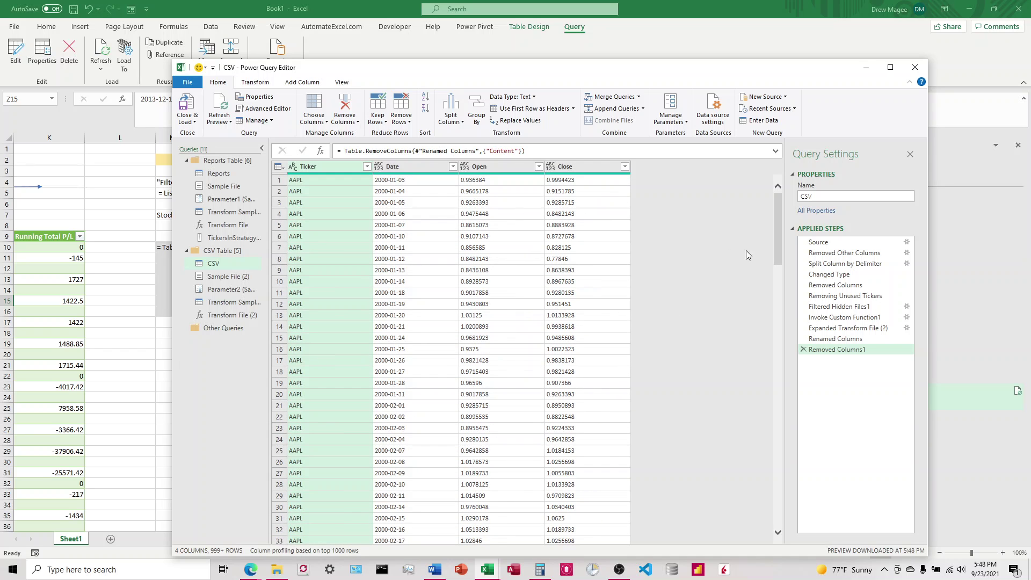
click(827, 242)
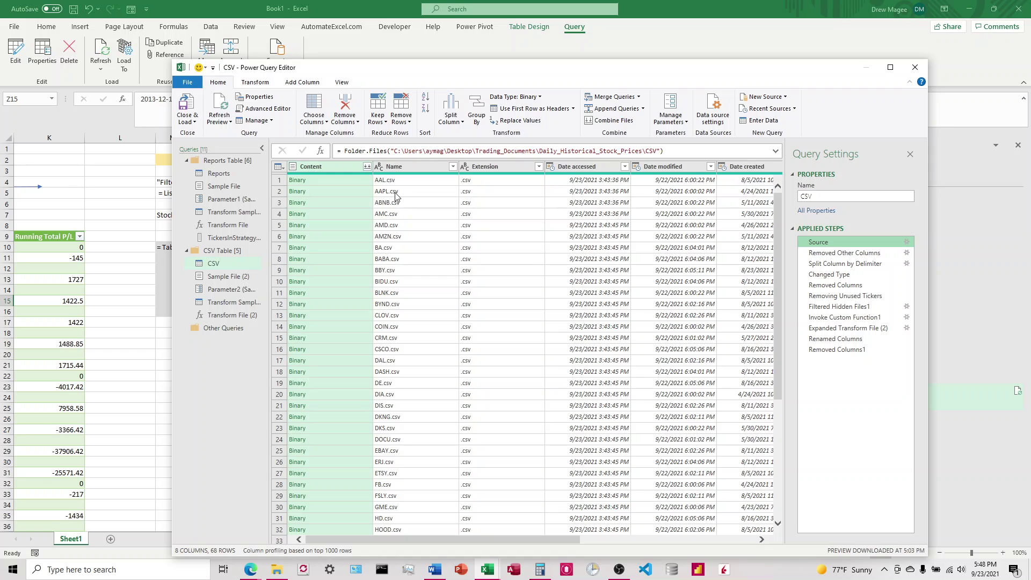
click(850, 350)
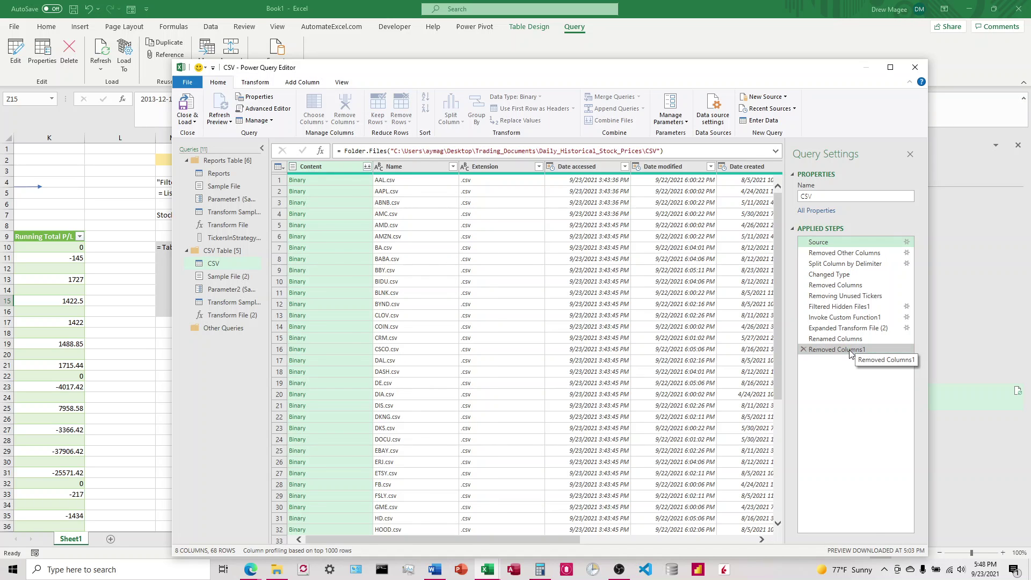
scroll(328, 245, down, 15)
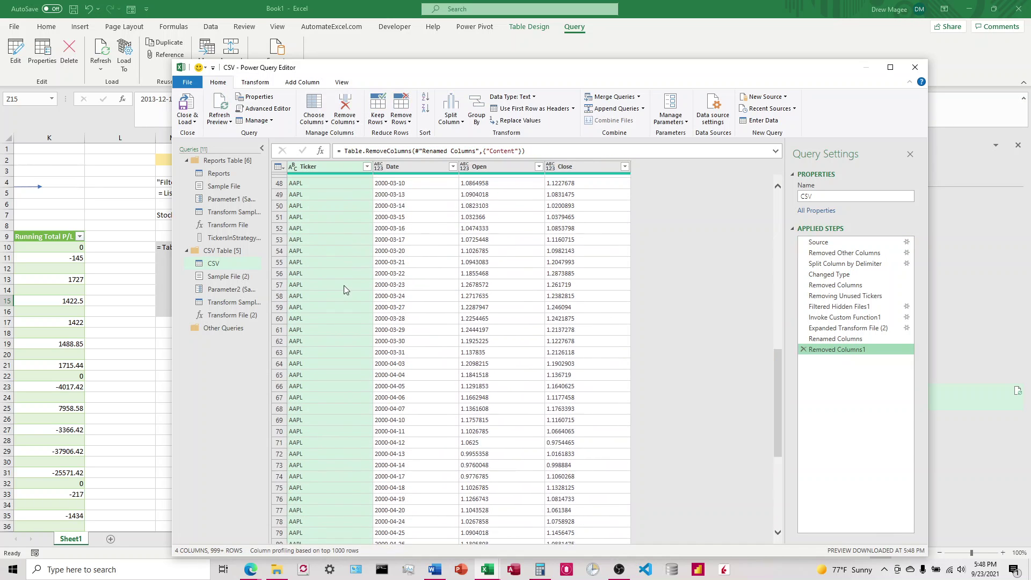
scroll(347, 289, up, 15)
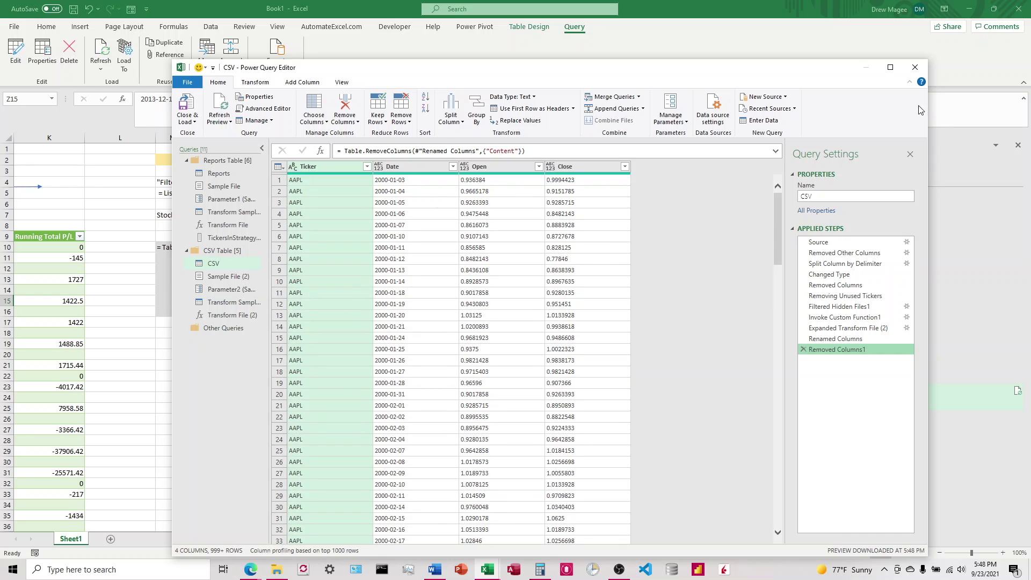
- Close & Load the query, then delete the extra TickersInStrategyReport sheet
click(192, 127)
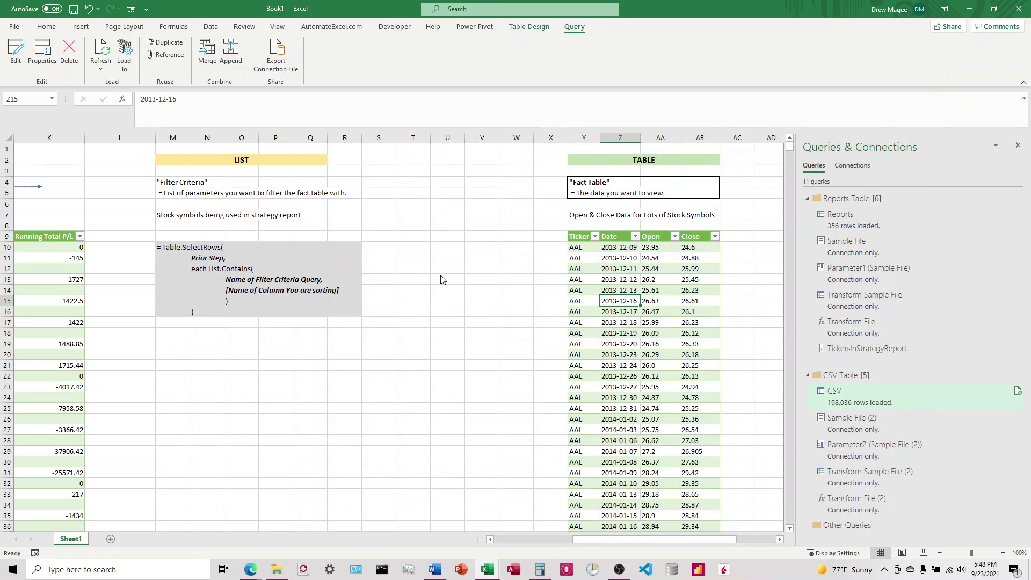
click(580, 299)
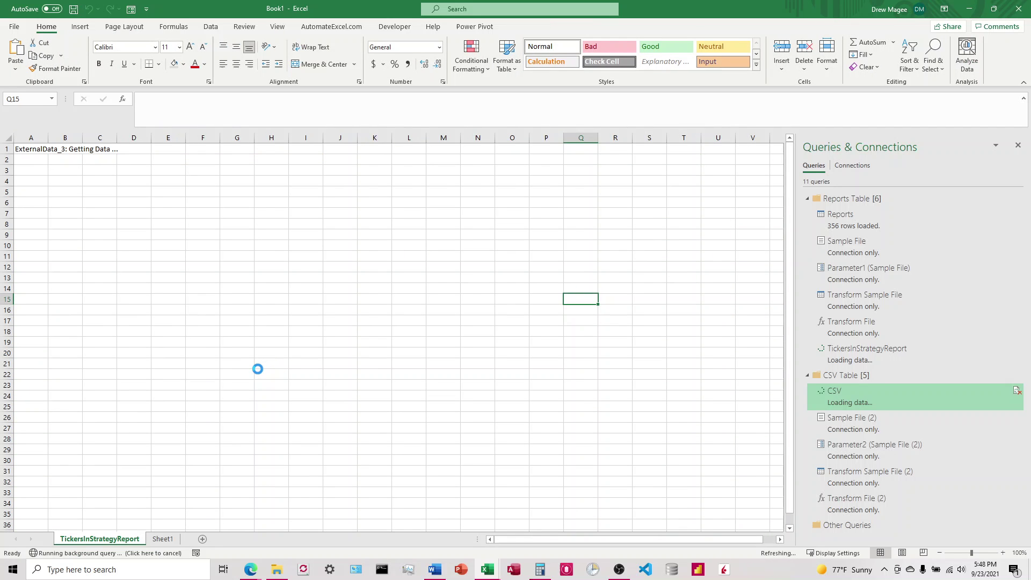
right_click(105, 538)
click(118, 410)
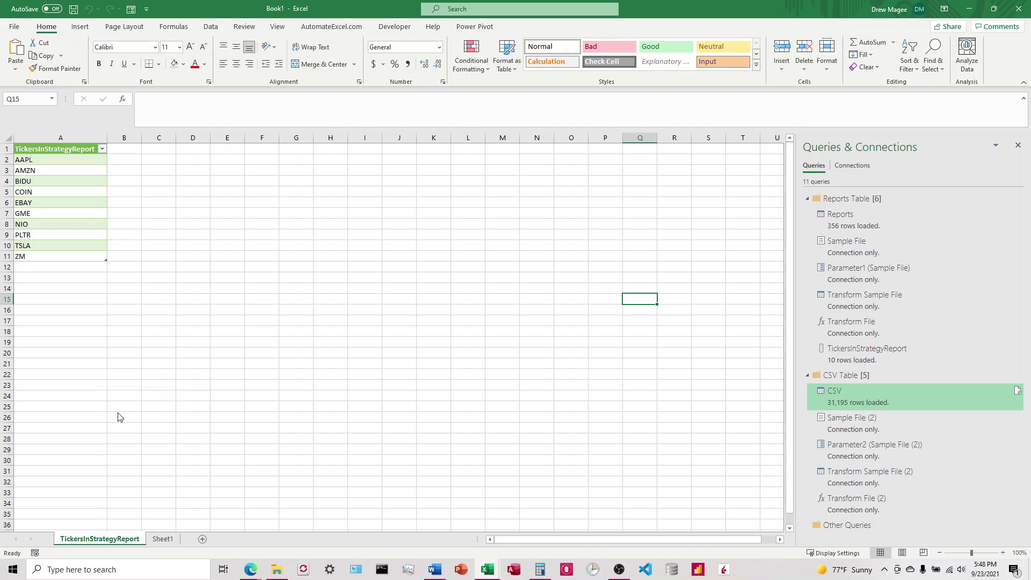
click(492, 317)
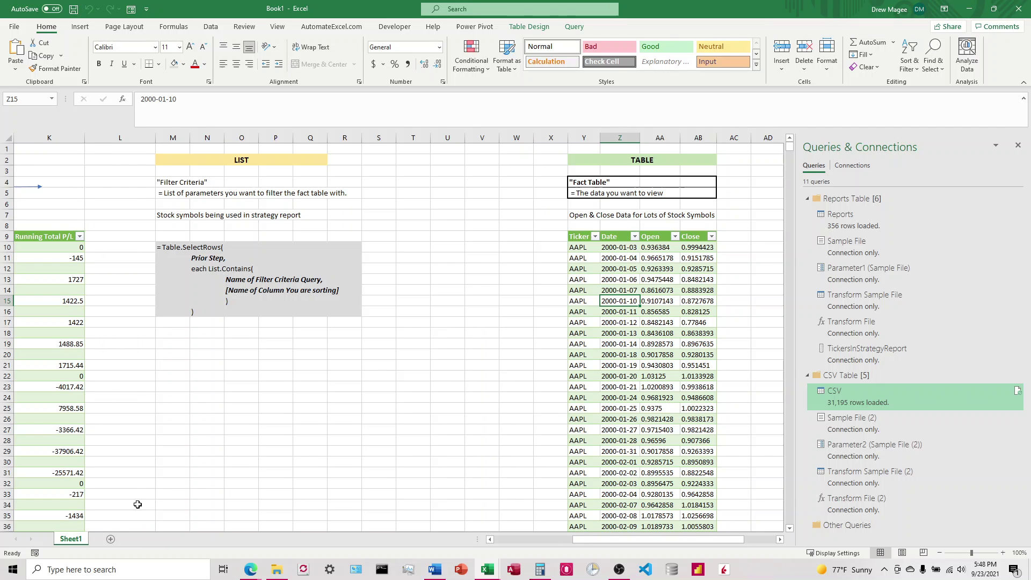
- Check the loaded Open price values and return to Sheet1
click(646, 323)
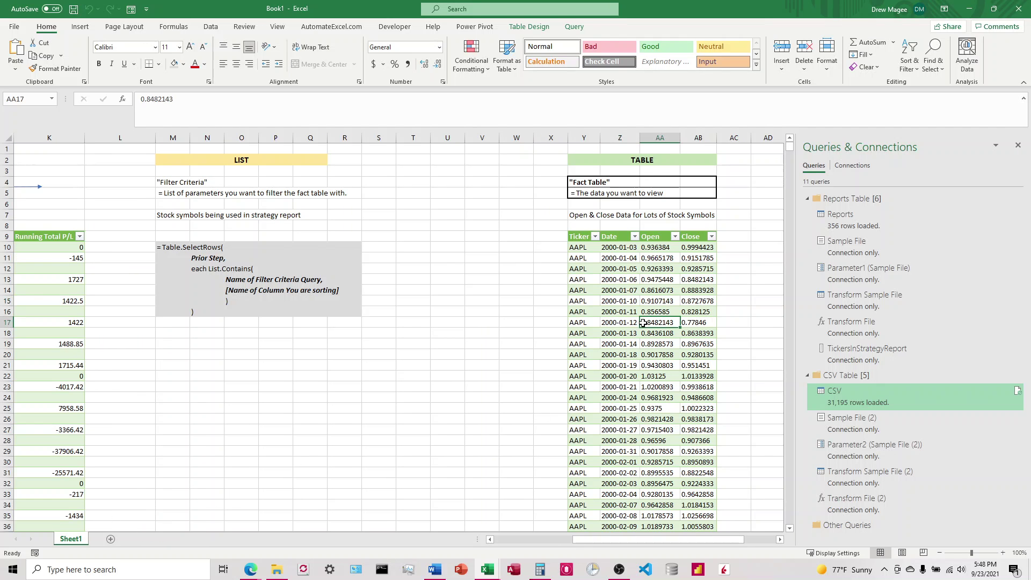
scroll(639, 324, down, 2)
scroll(634, 326, down, 3)
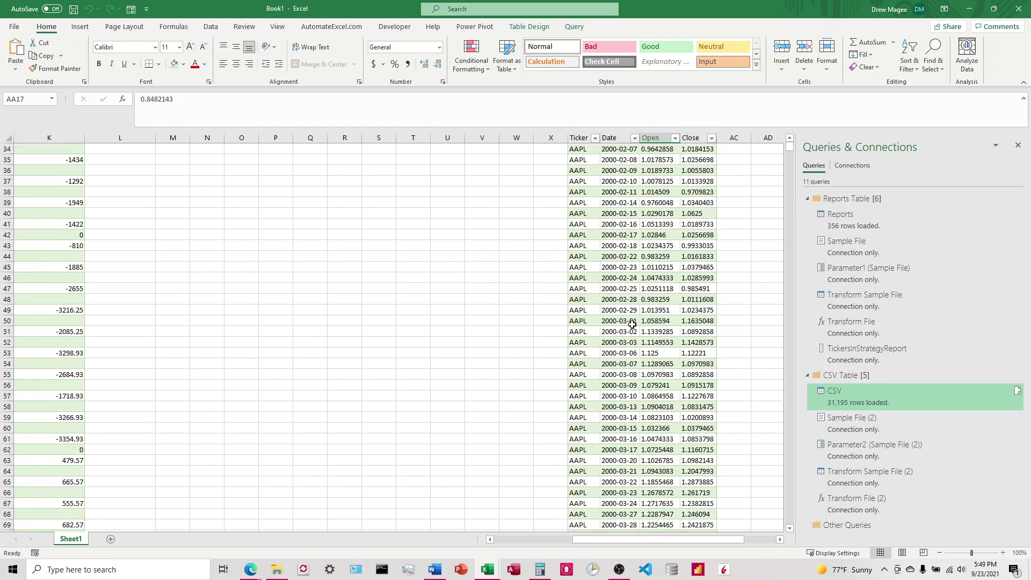
scroll(622, 324, up, 5)
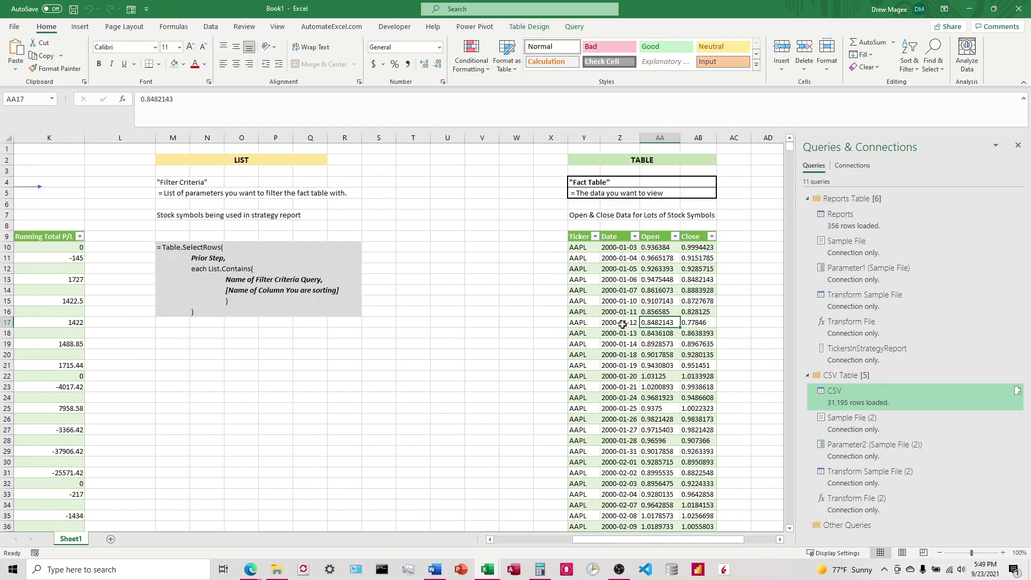
click(566, 542)
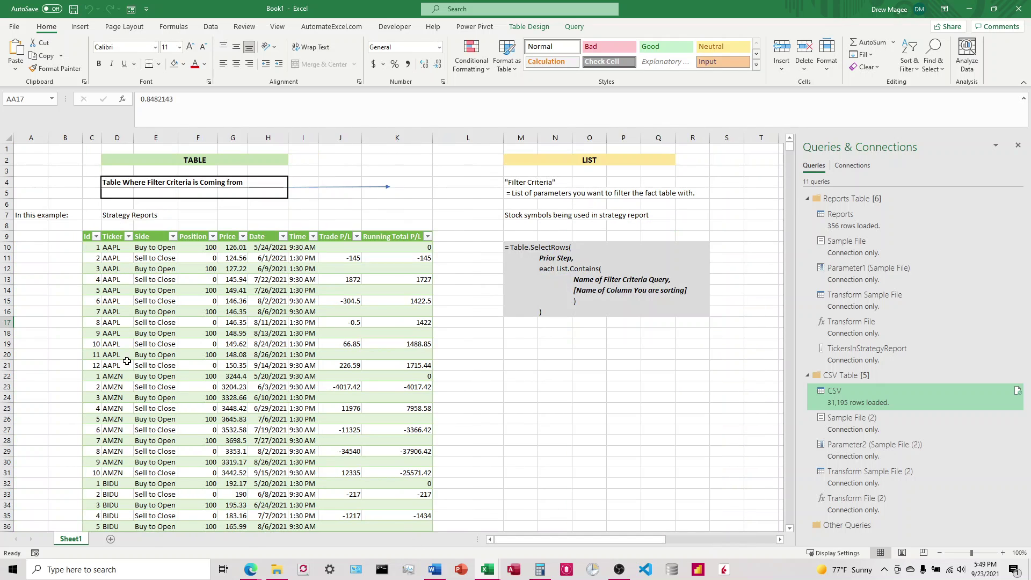